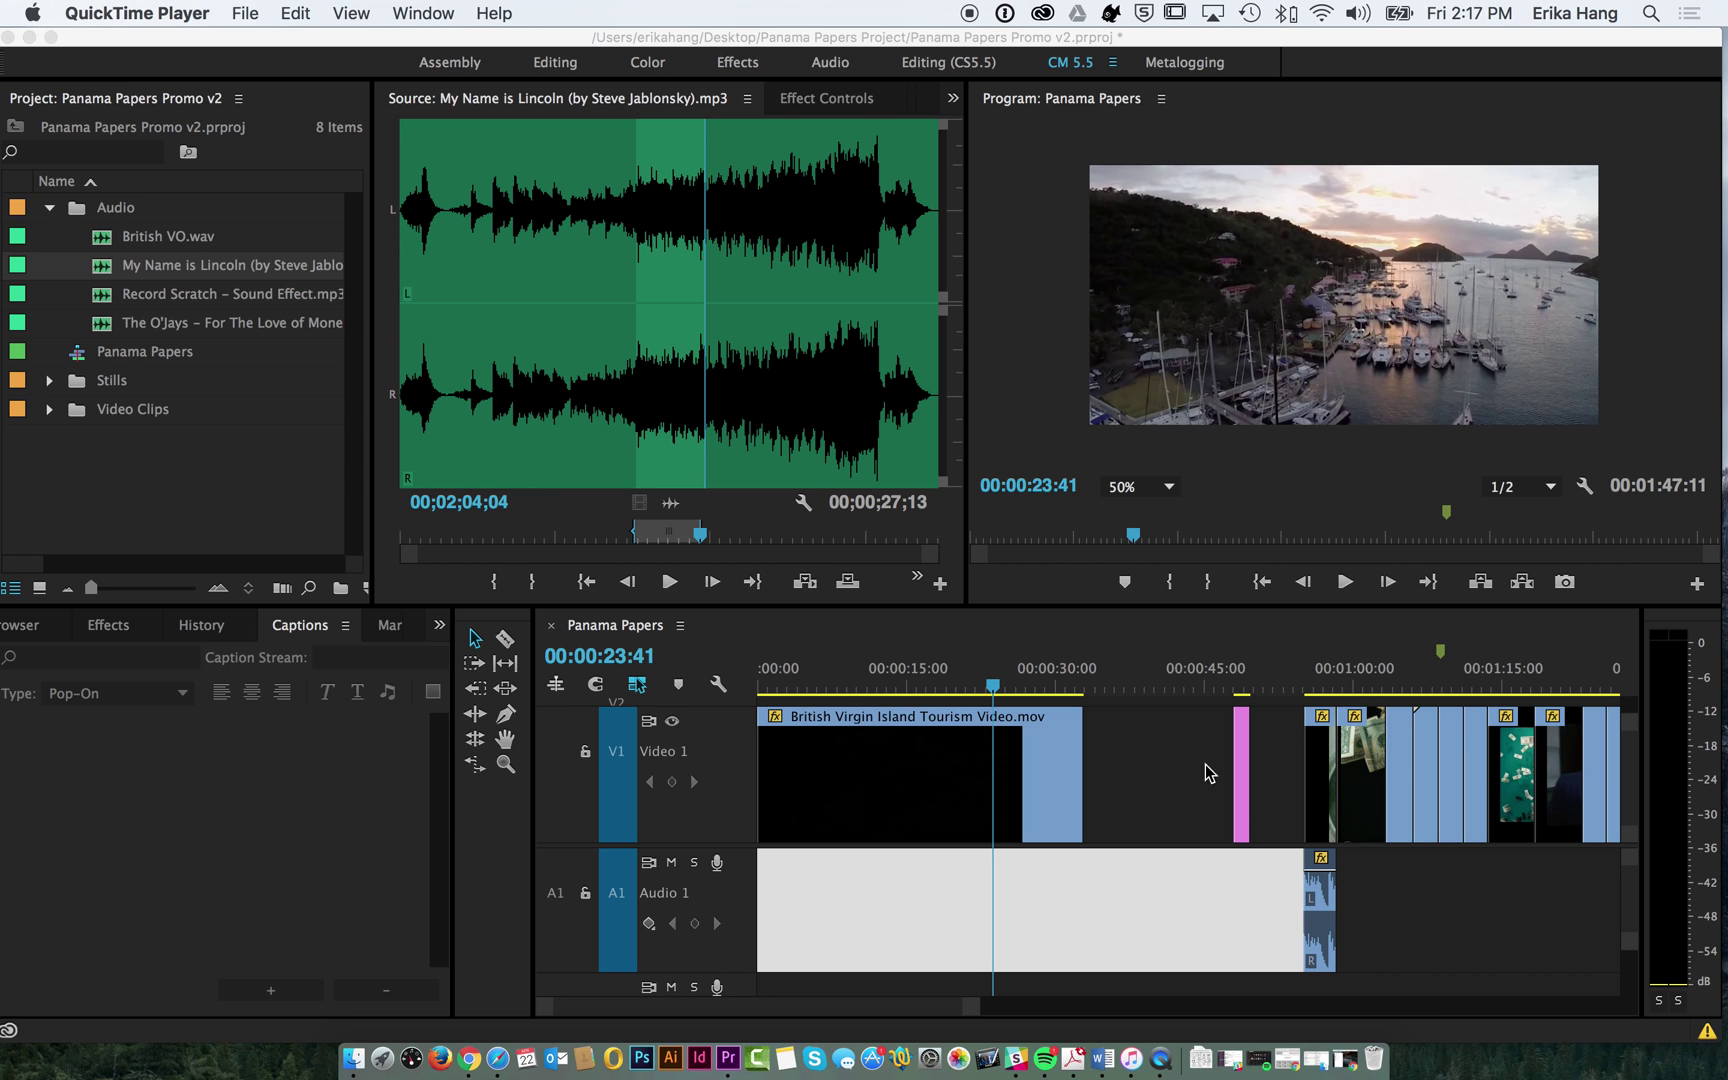
# - Play and skim through the tourism video sequence to review its footage
pyautogui.click(1156, 745)
pyautogui.click(1156, 753)
pyautogui.press('l')
pyautogui.press('l')
pyautogui.press('l')
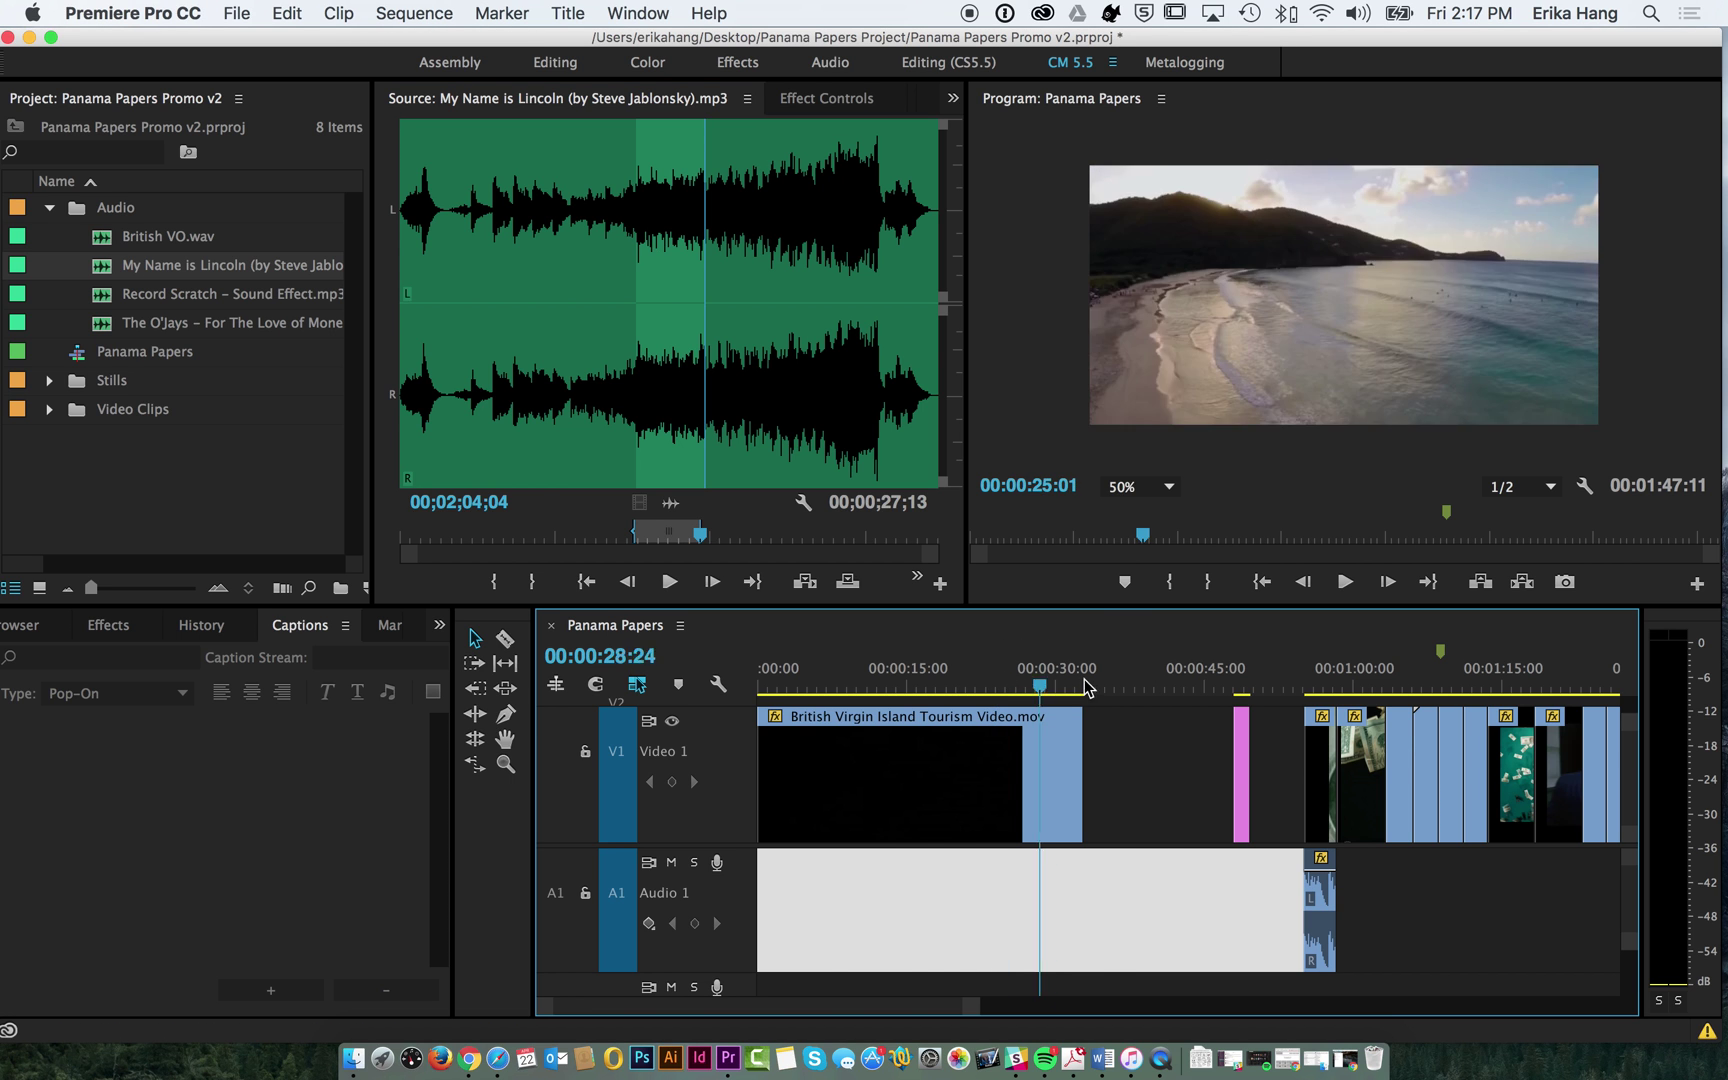
pyautogui.click(1366, 929)
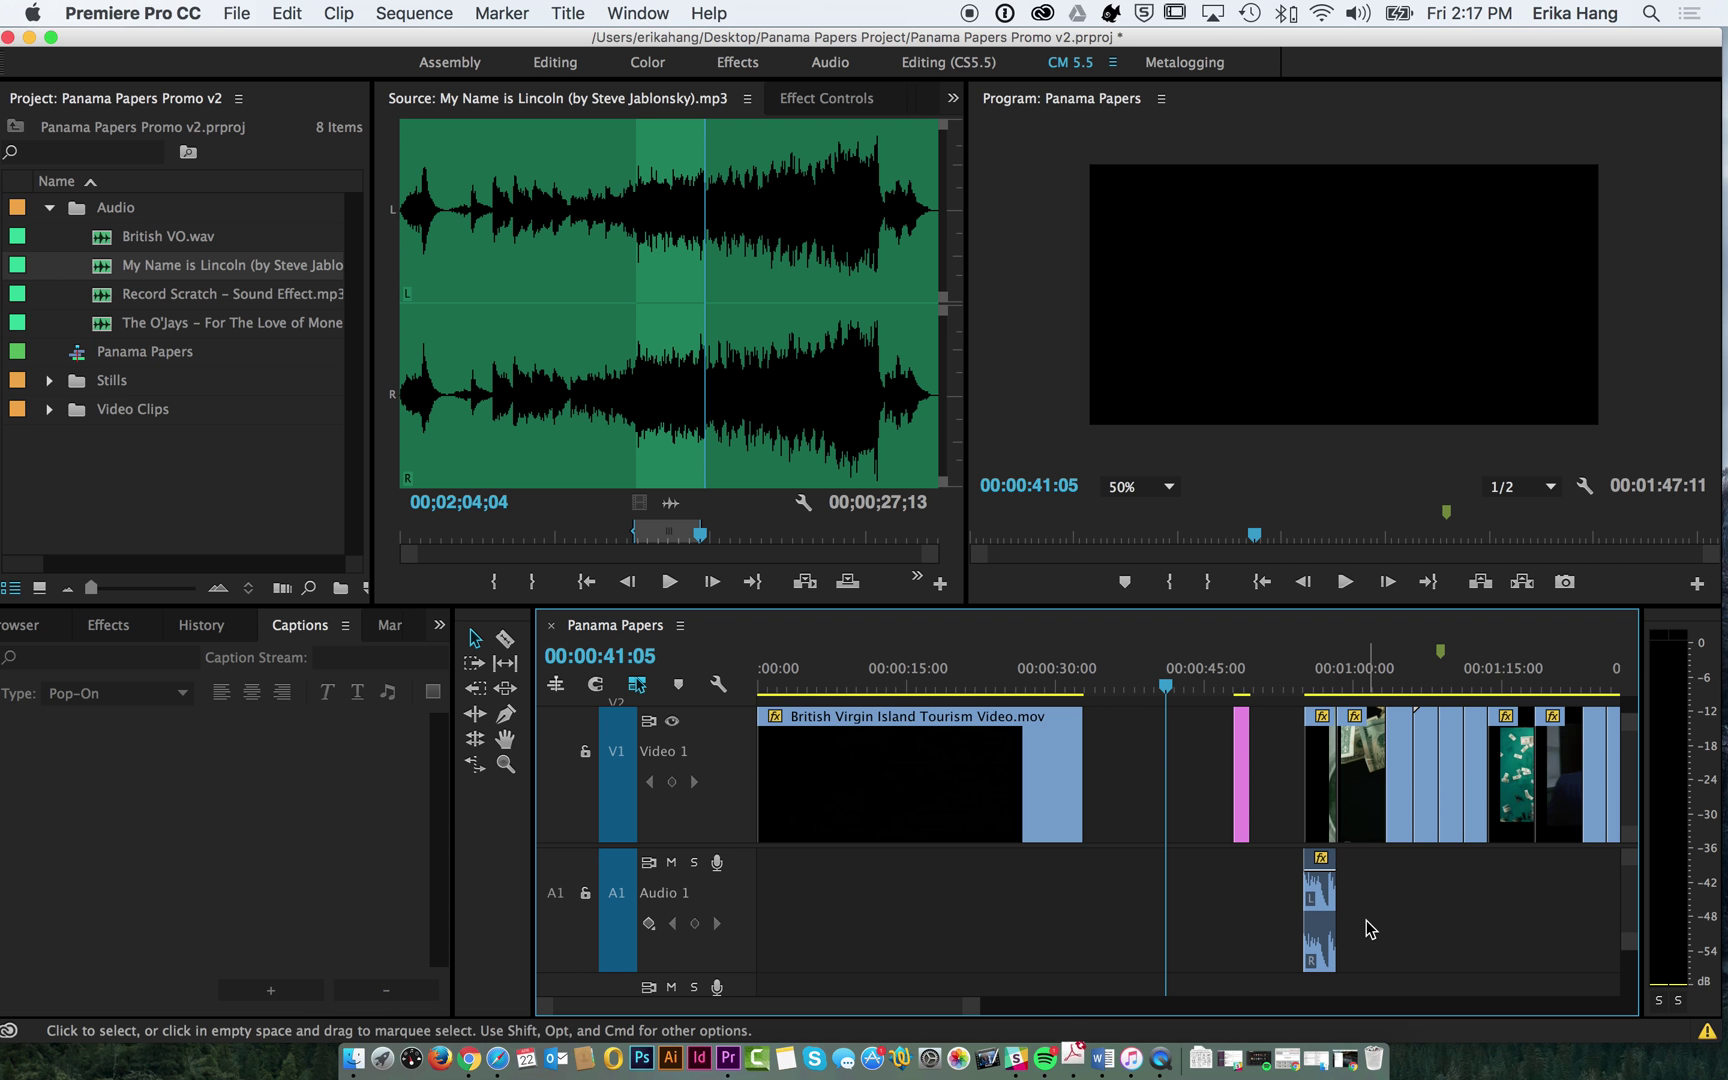
pyautogui.moveTo(1172, 690); pyautogui.dragTo(1334, 688)
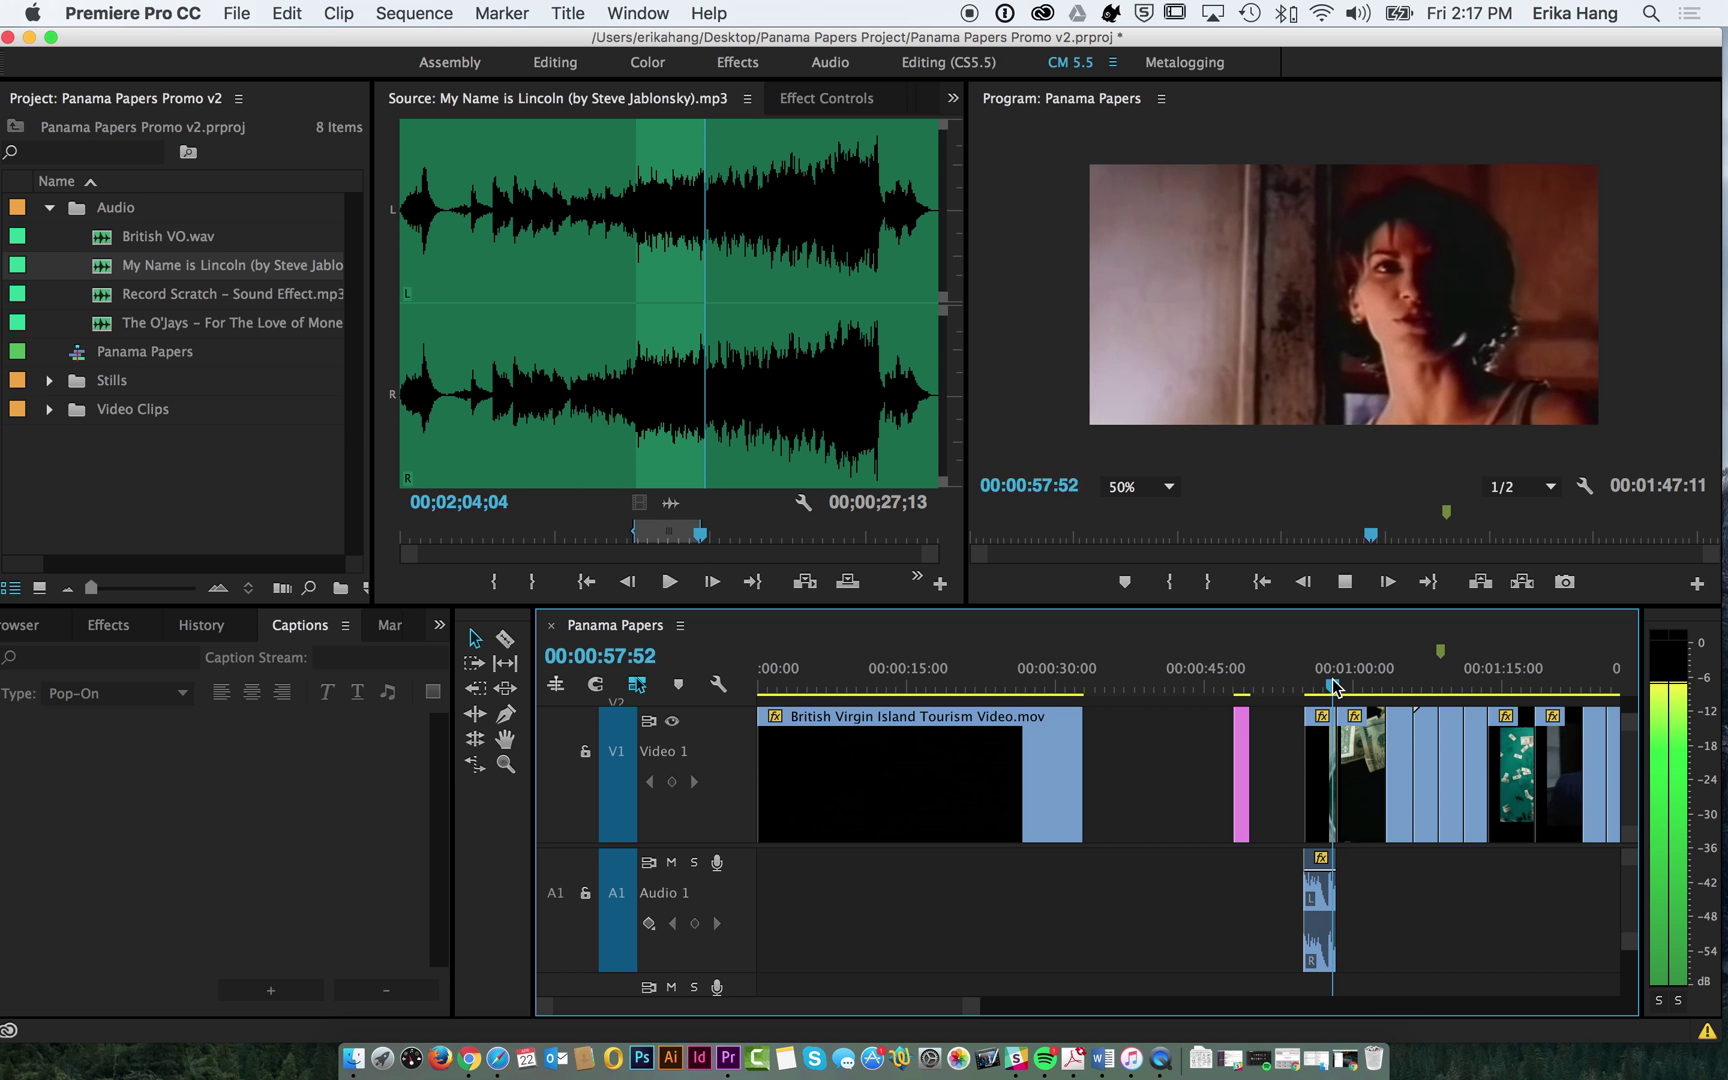
pyautogui.press('space')
pyautogui.moveTo(1337, 686); pyautogui.dragTo(717, 644)
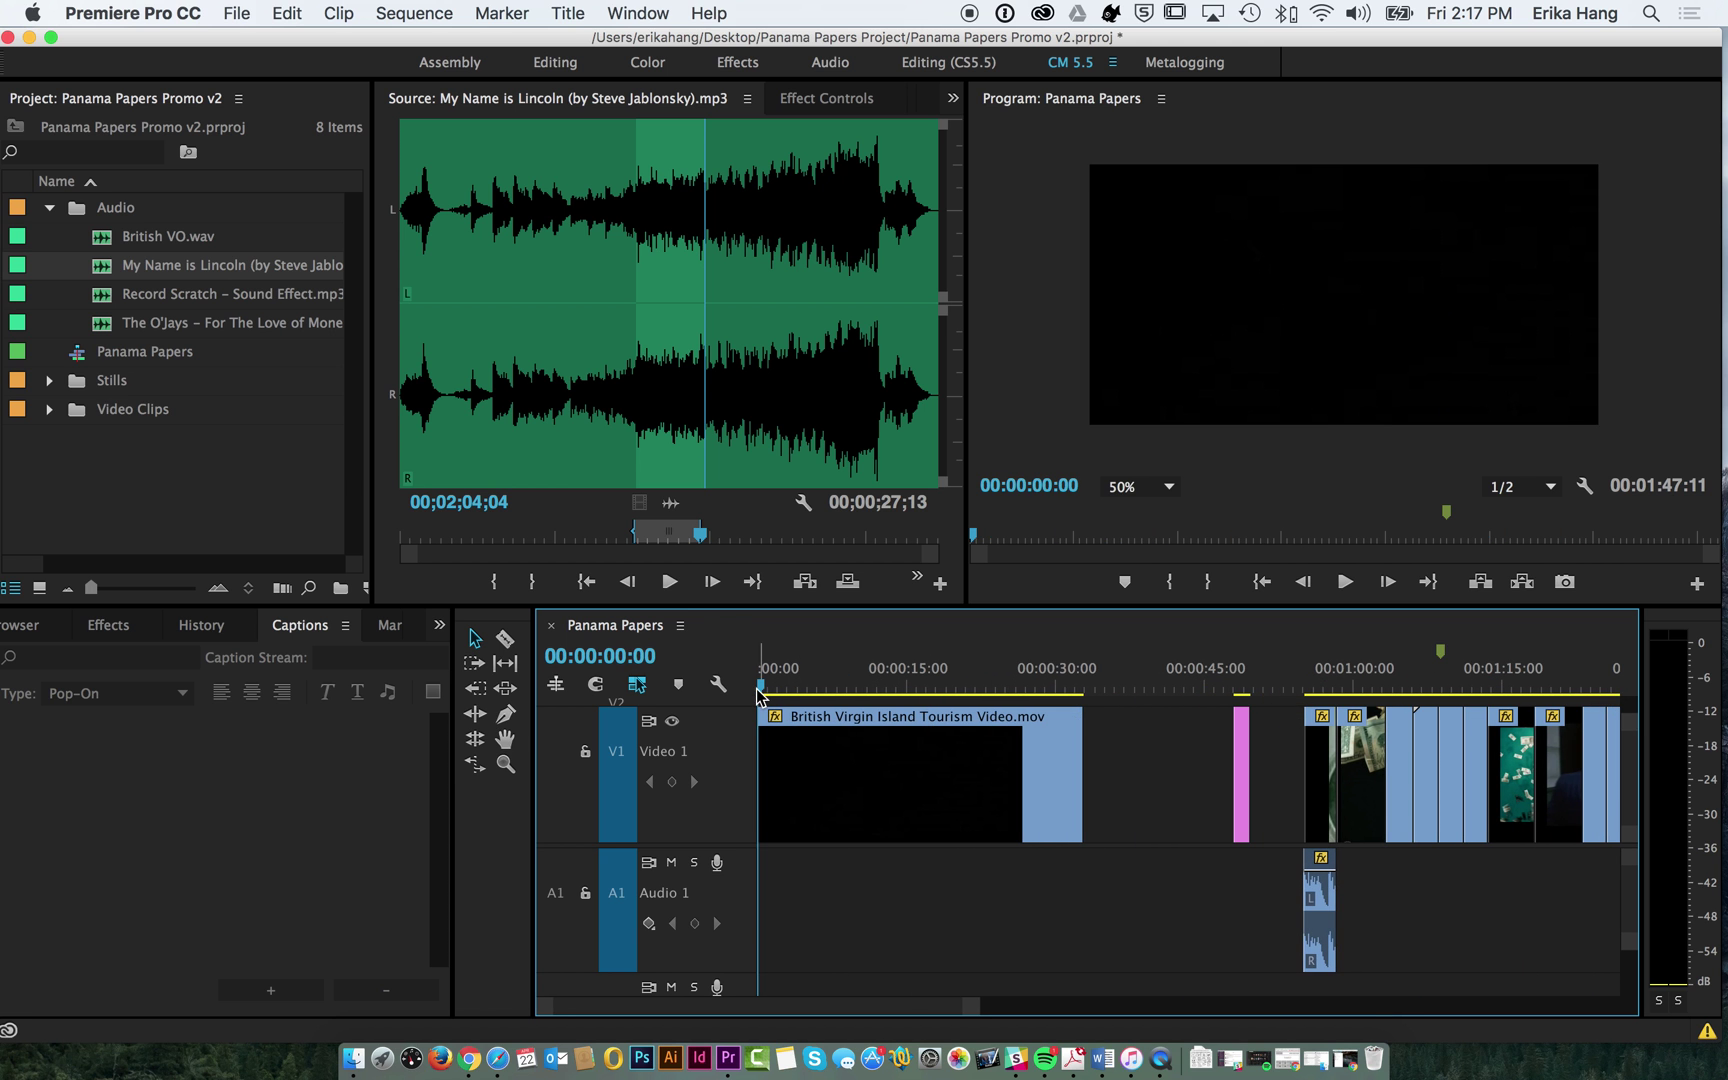
pyautogui.moveTo(802, 688); pyautogui.dragTo(959, 690)
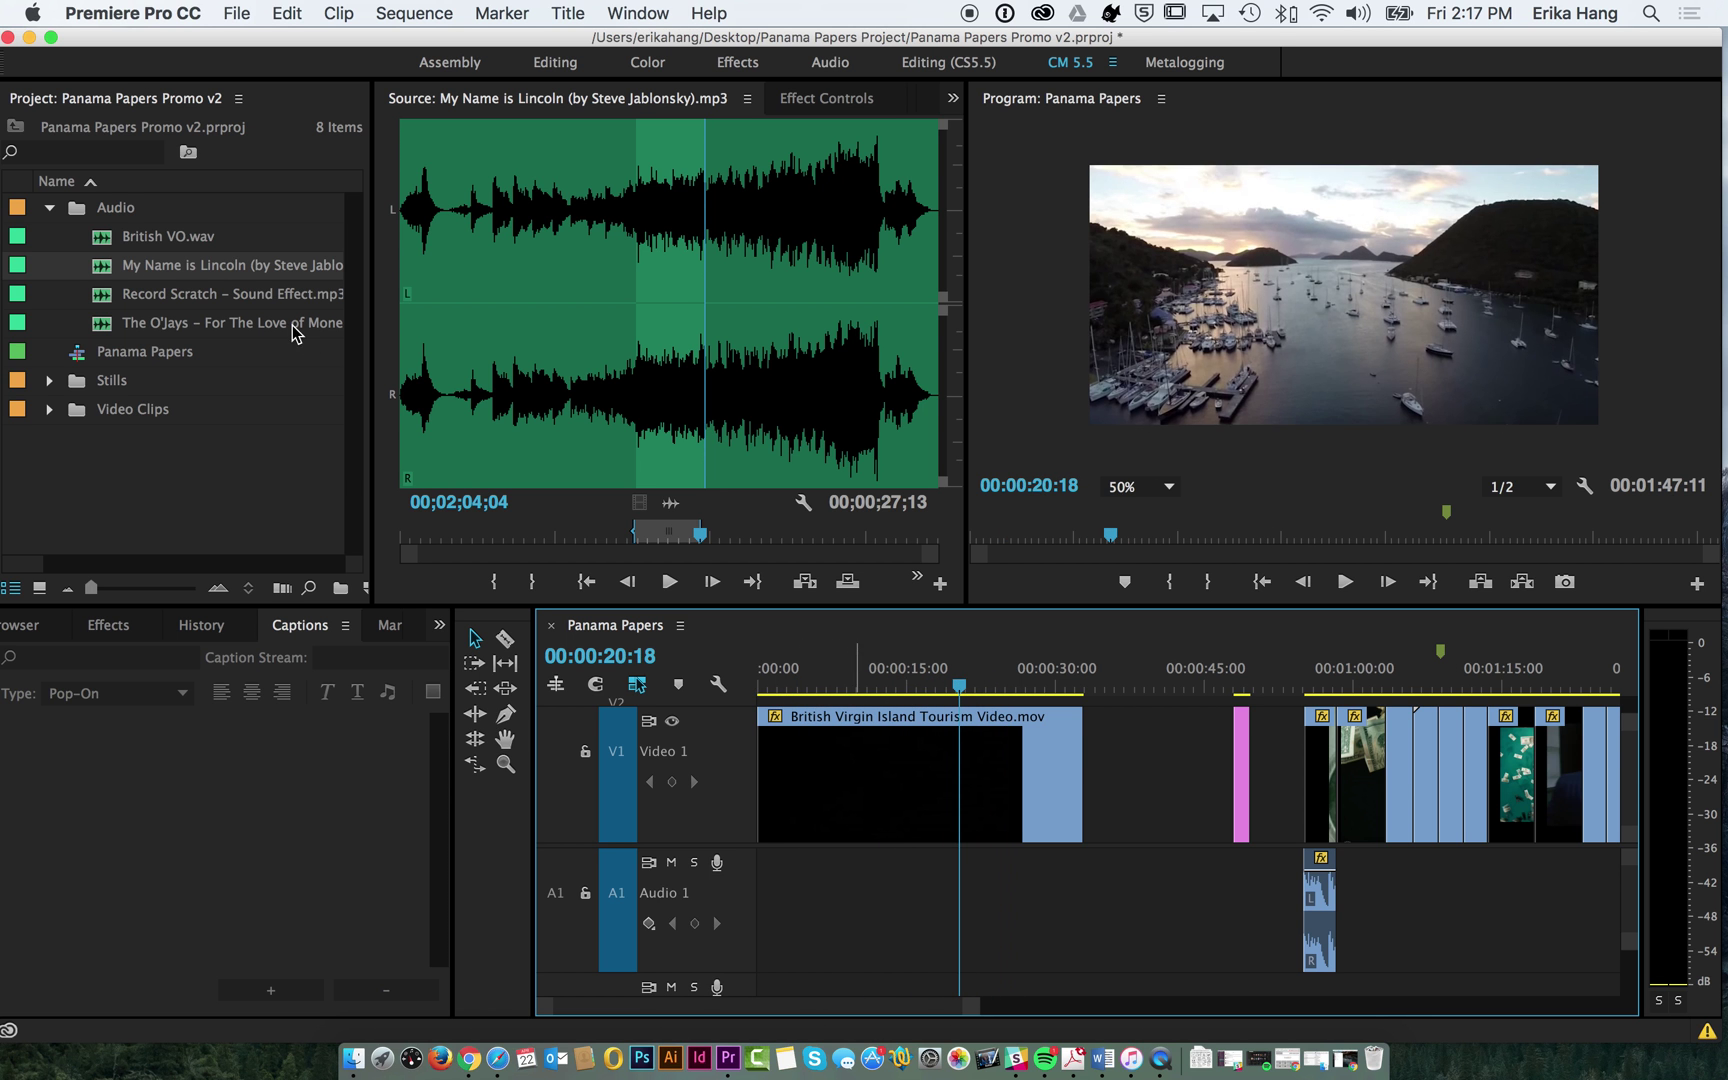
# - Preview the My Name is Lincoln music around 02;02;04 and lay its excerpt onto Audio 1
pyautogui.doubleClick(100, 277)
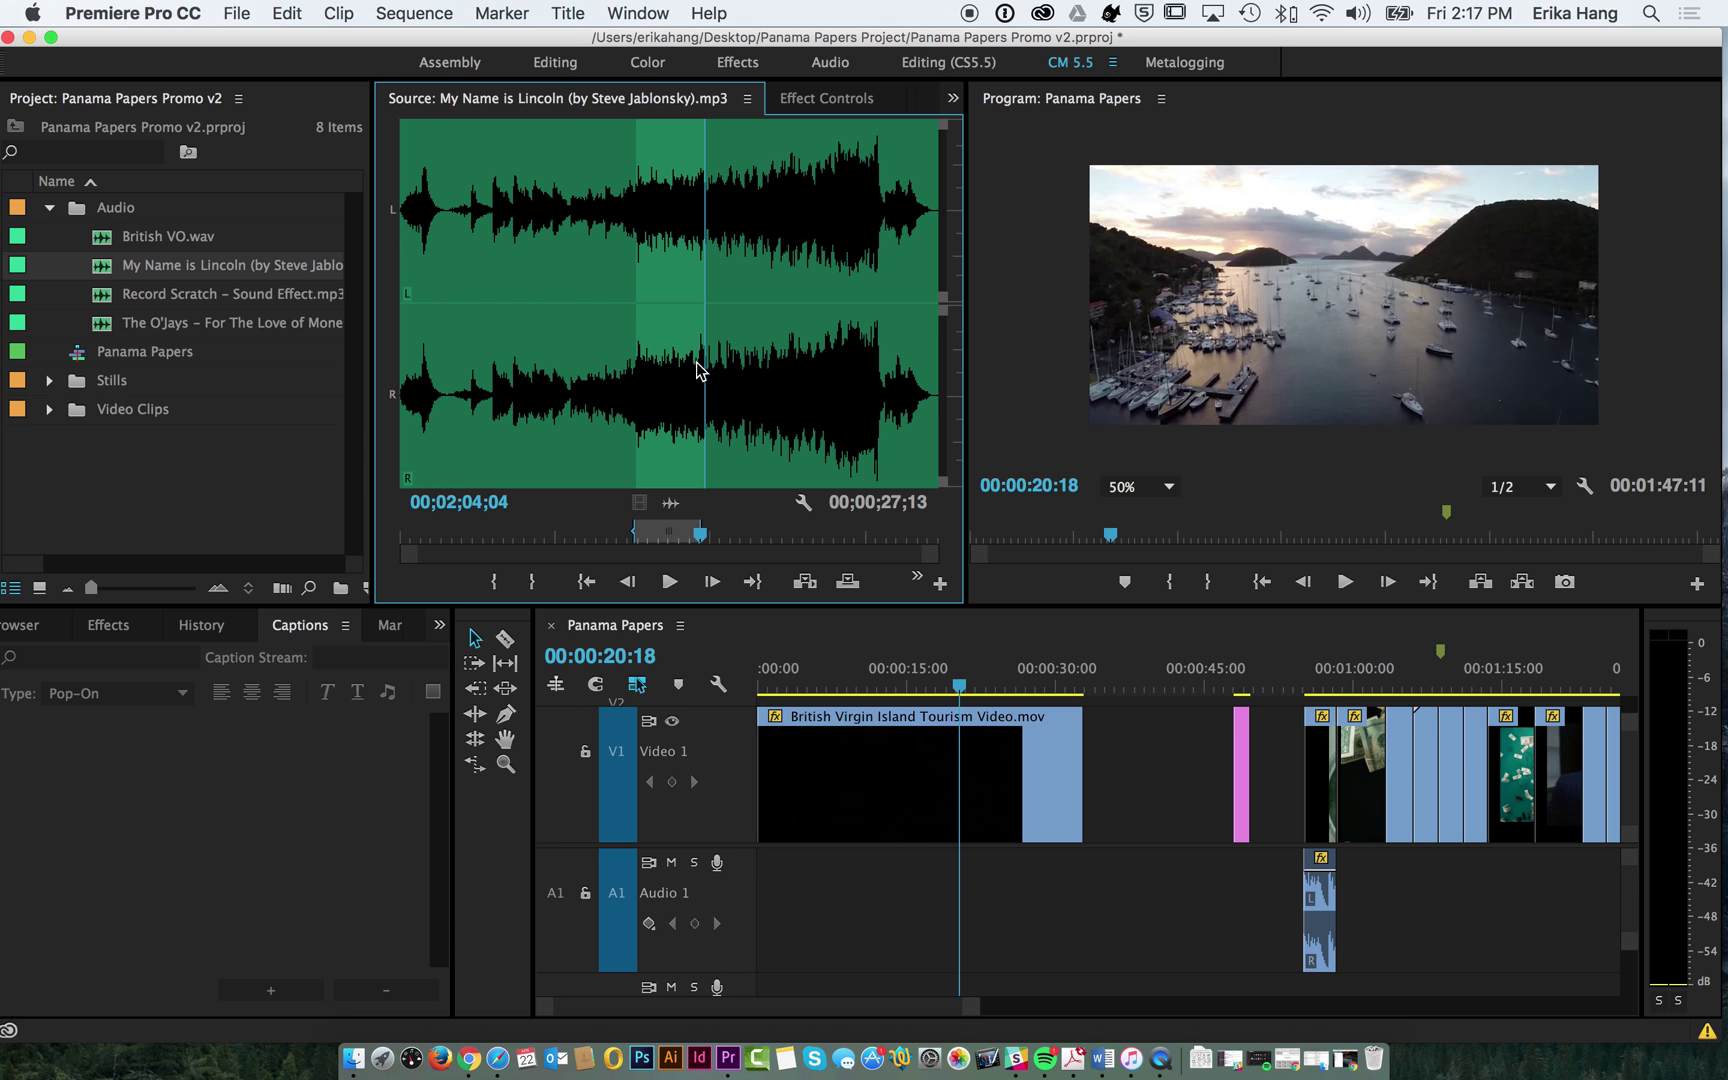
pyautogui.moveTo(699, 538)
pyautogui.mouseDown()
pyautogui.moveTo(633, 537)
pyautogui.moveTo(697, 538)
pyautogui.mouseUp()
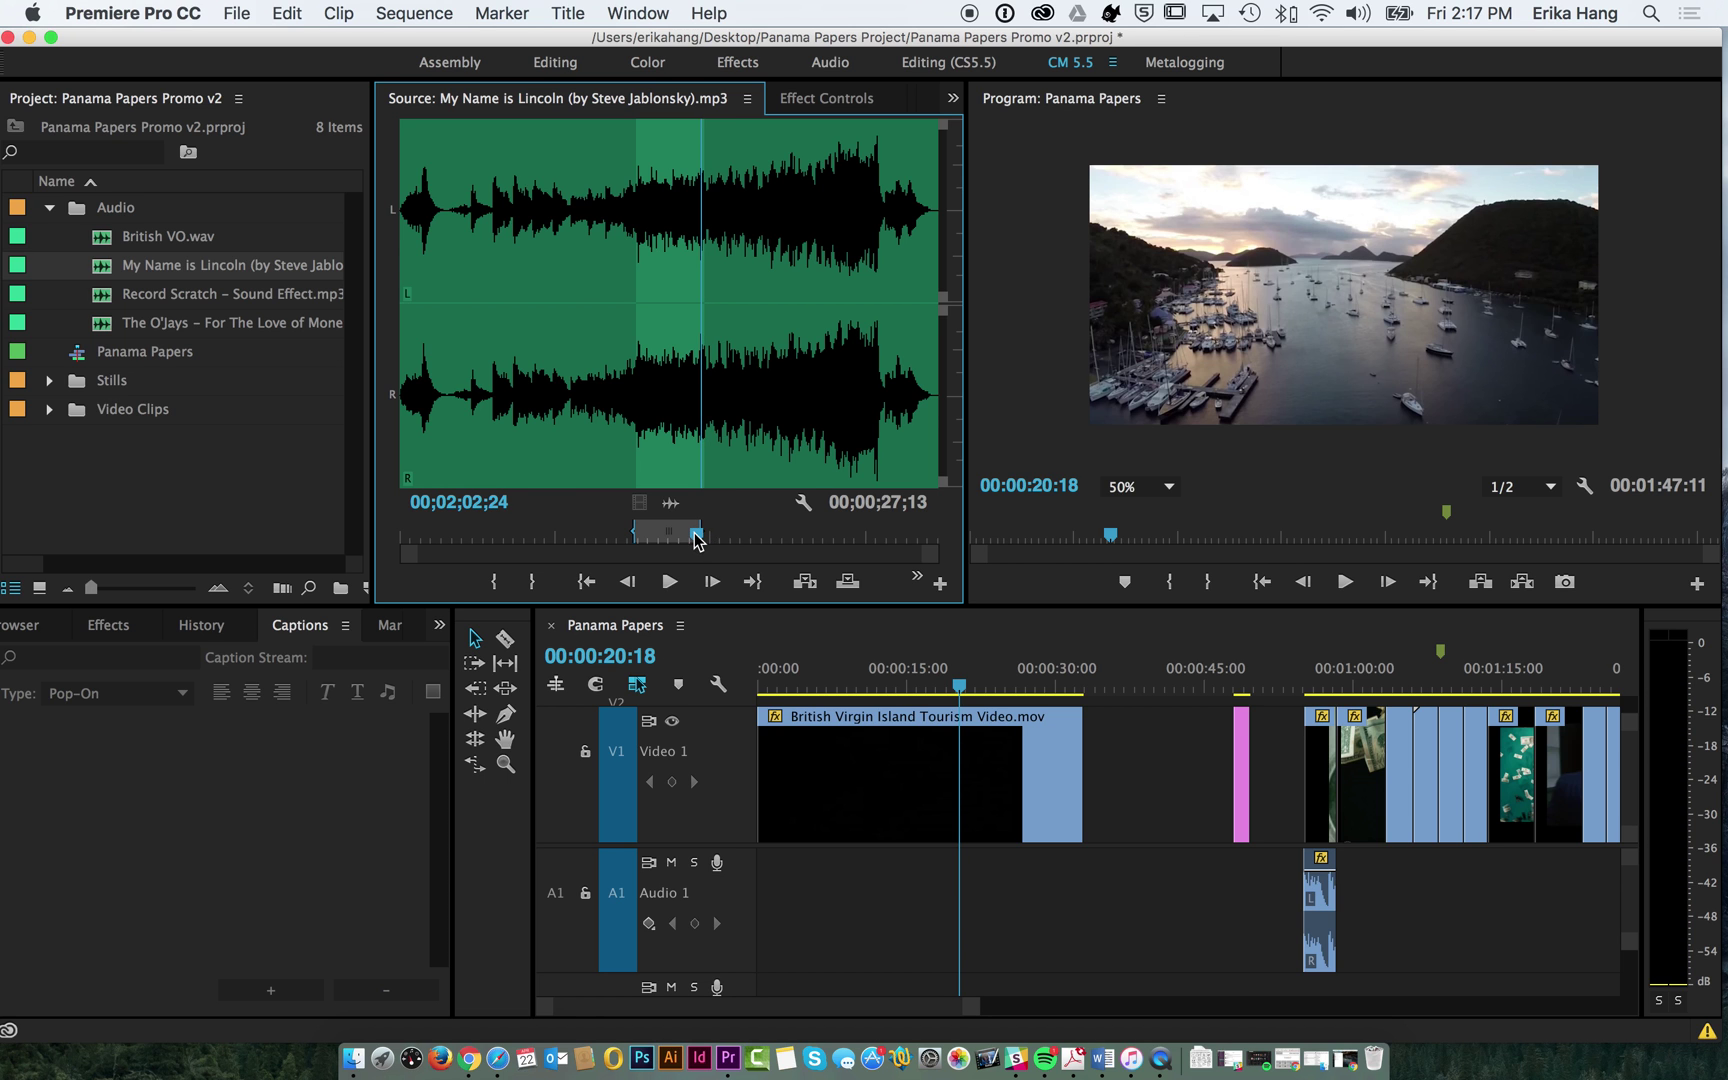
pyautogui.moveTo(686, 357); pyautogui.dragTo(753, 452)
pyautogui.moveTo(676, 400); pyautogui.dragTo(745, 893)
pyautogui.moveTo(957, 697); pyautogui.dragTo(1007, 714)
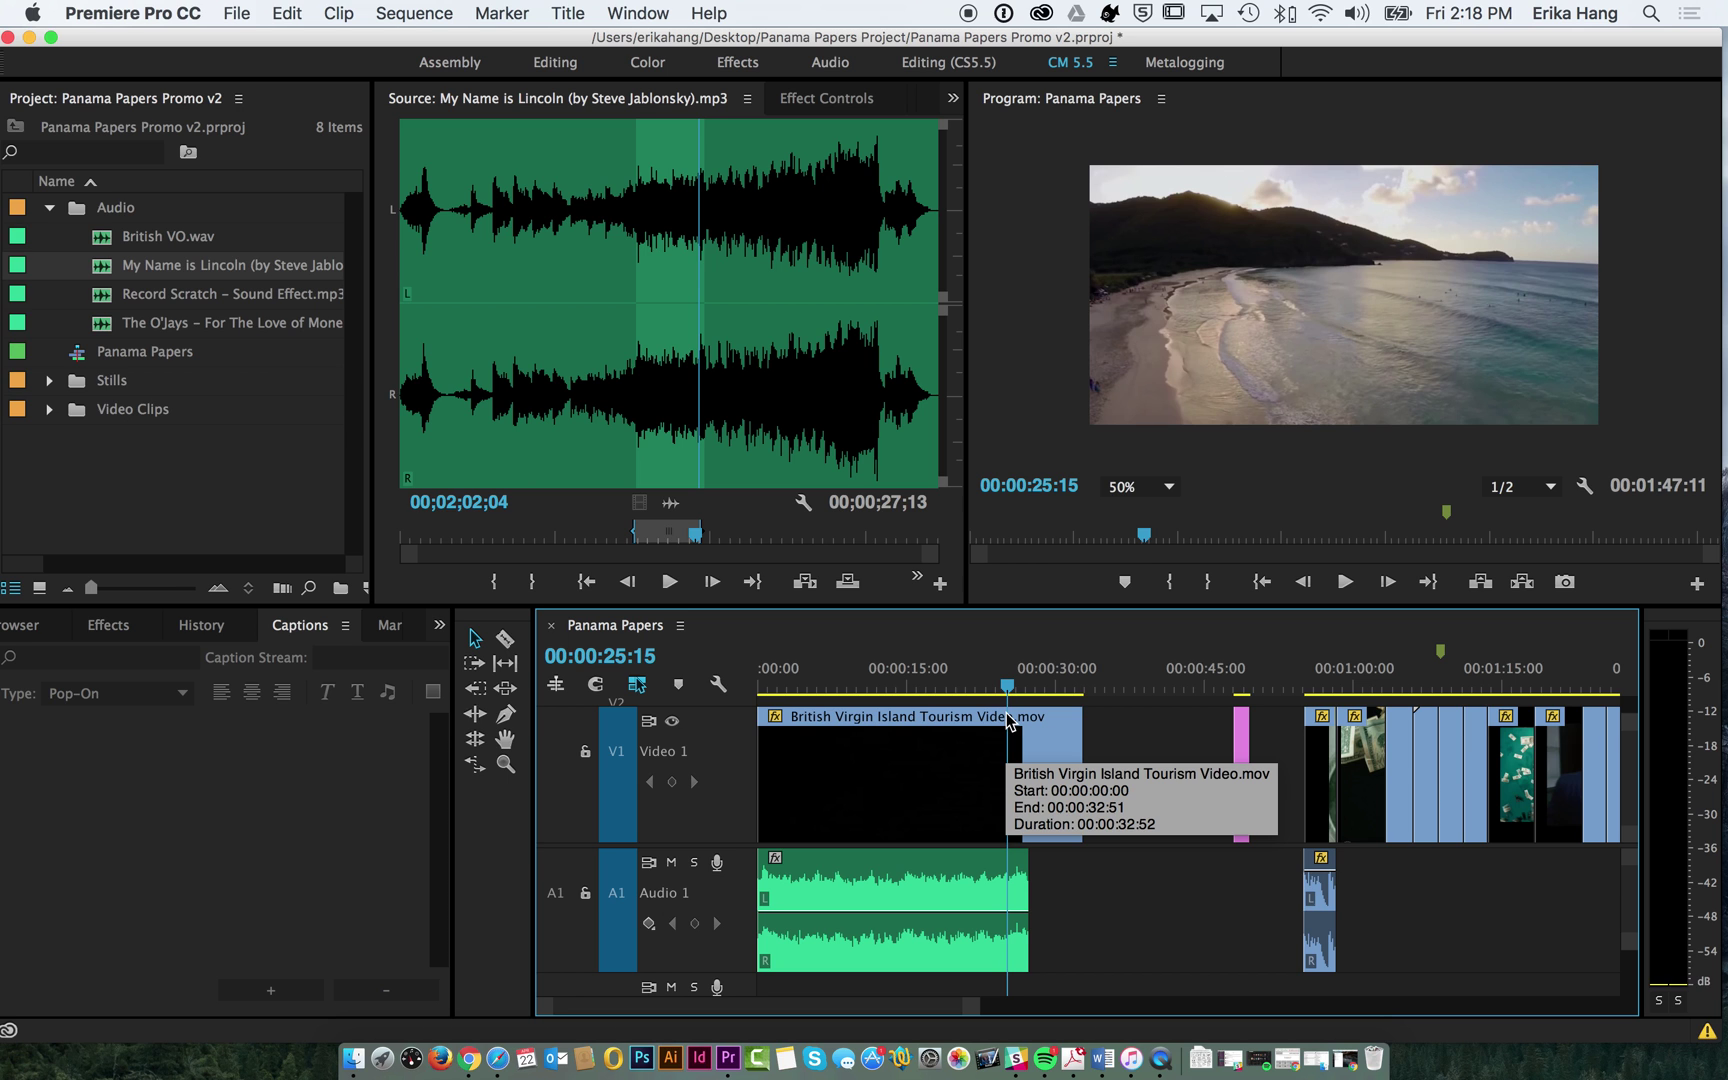
pyautogui.click(1042, 749)
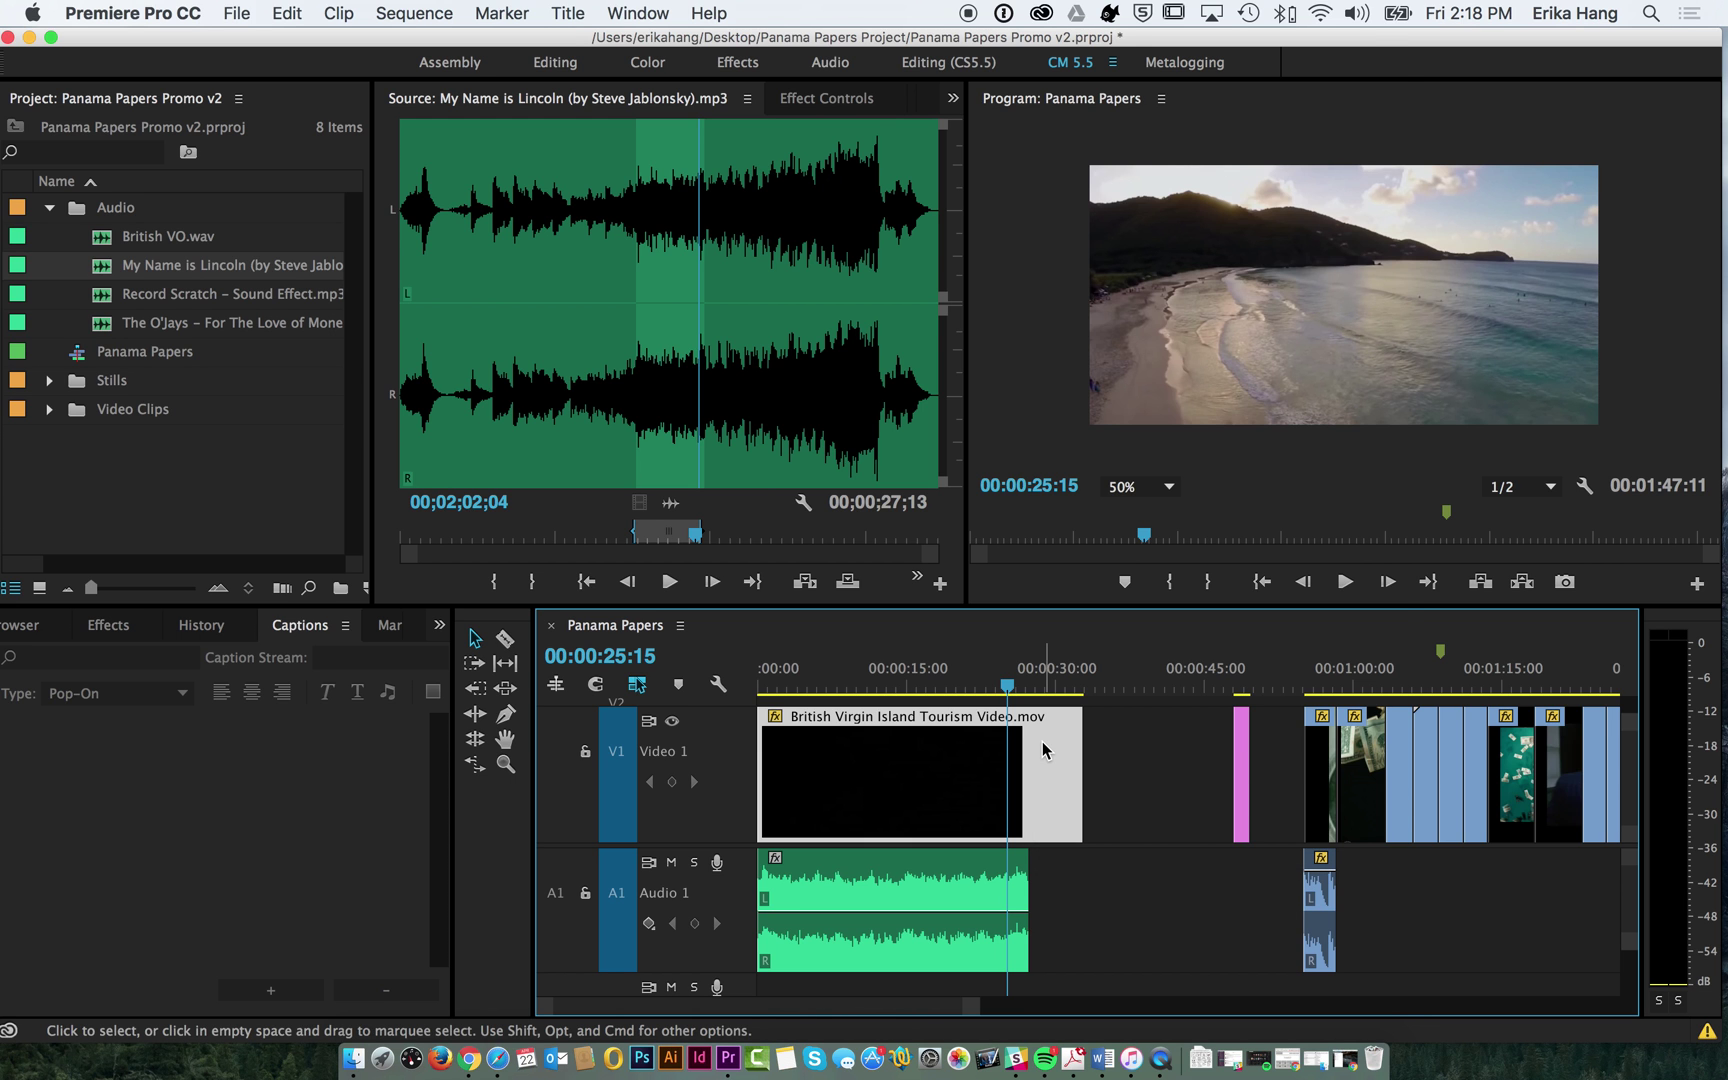
# - Speed the tourism clip up to 125% and play back the shortened result from about 20 seconds
pyautogui.rightClick(1042, 749)
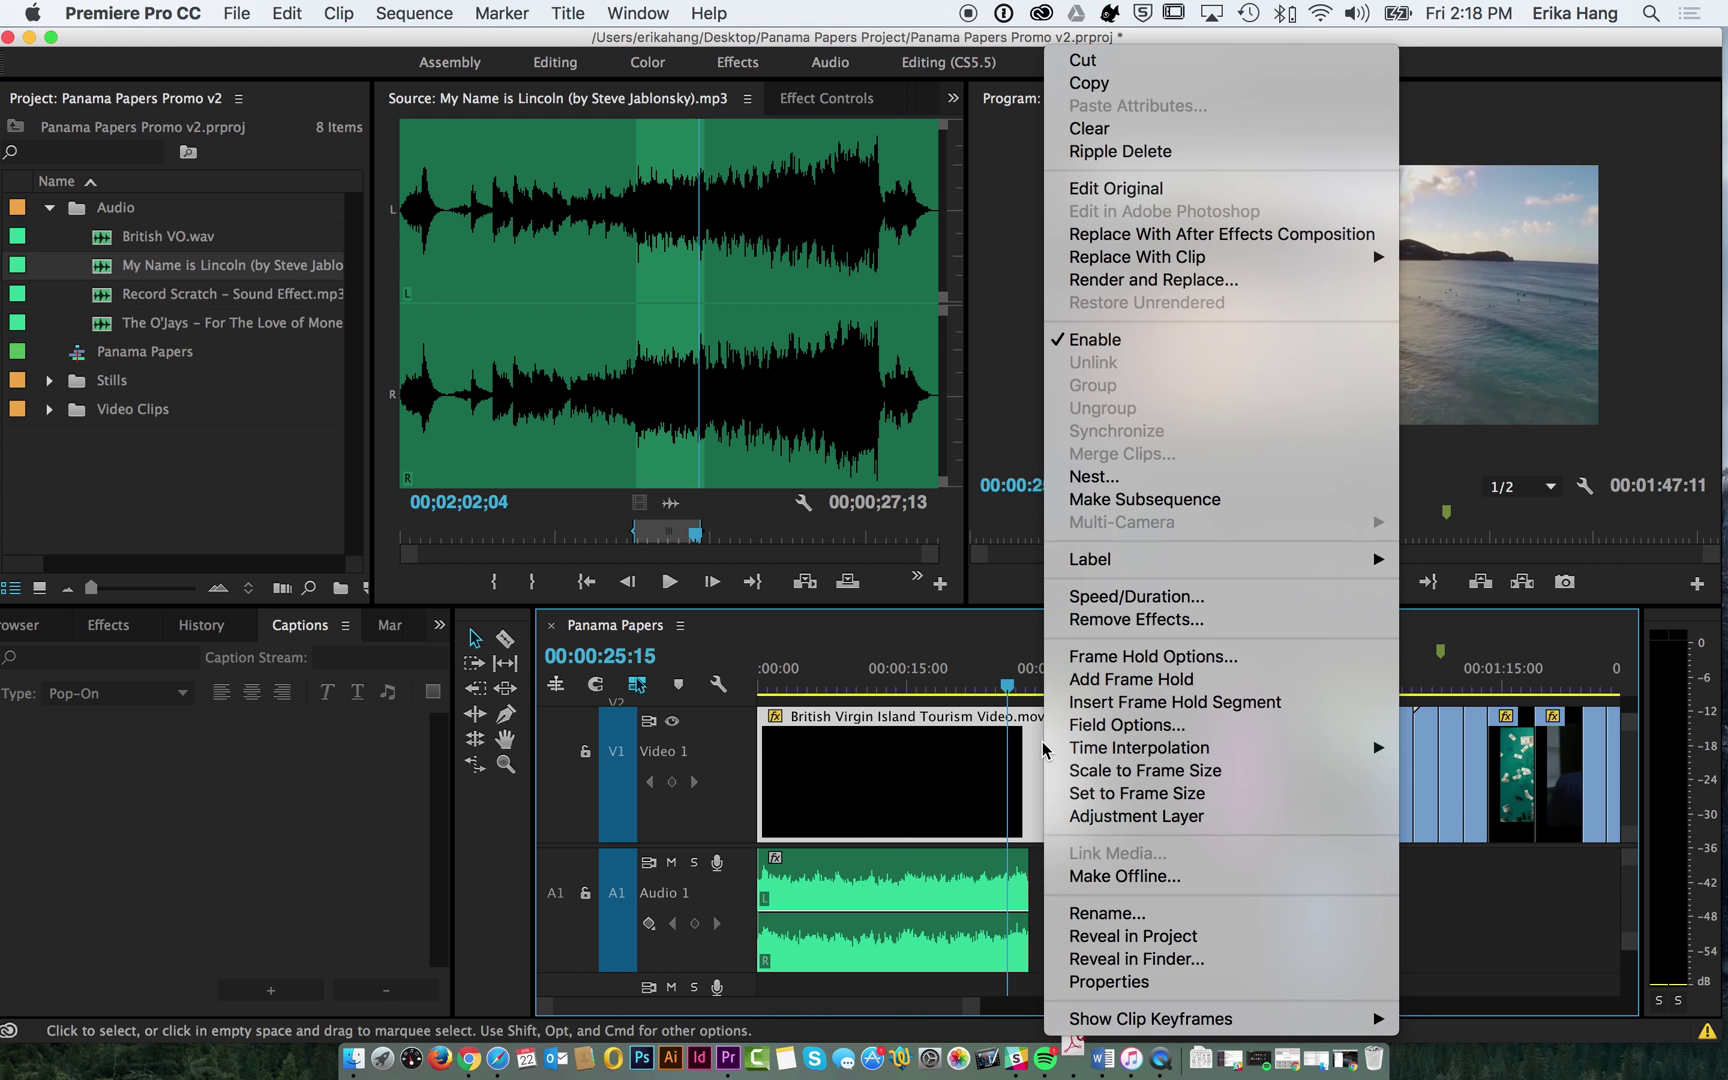
pyautogui.click(1129, 597)
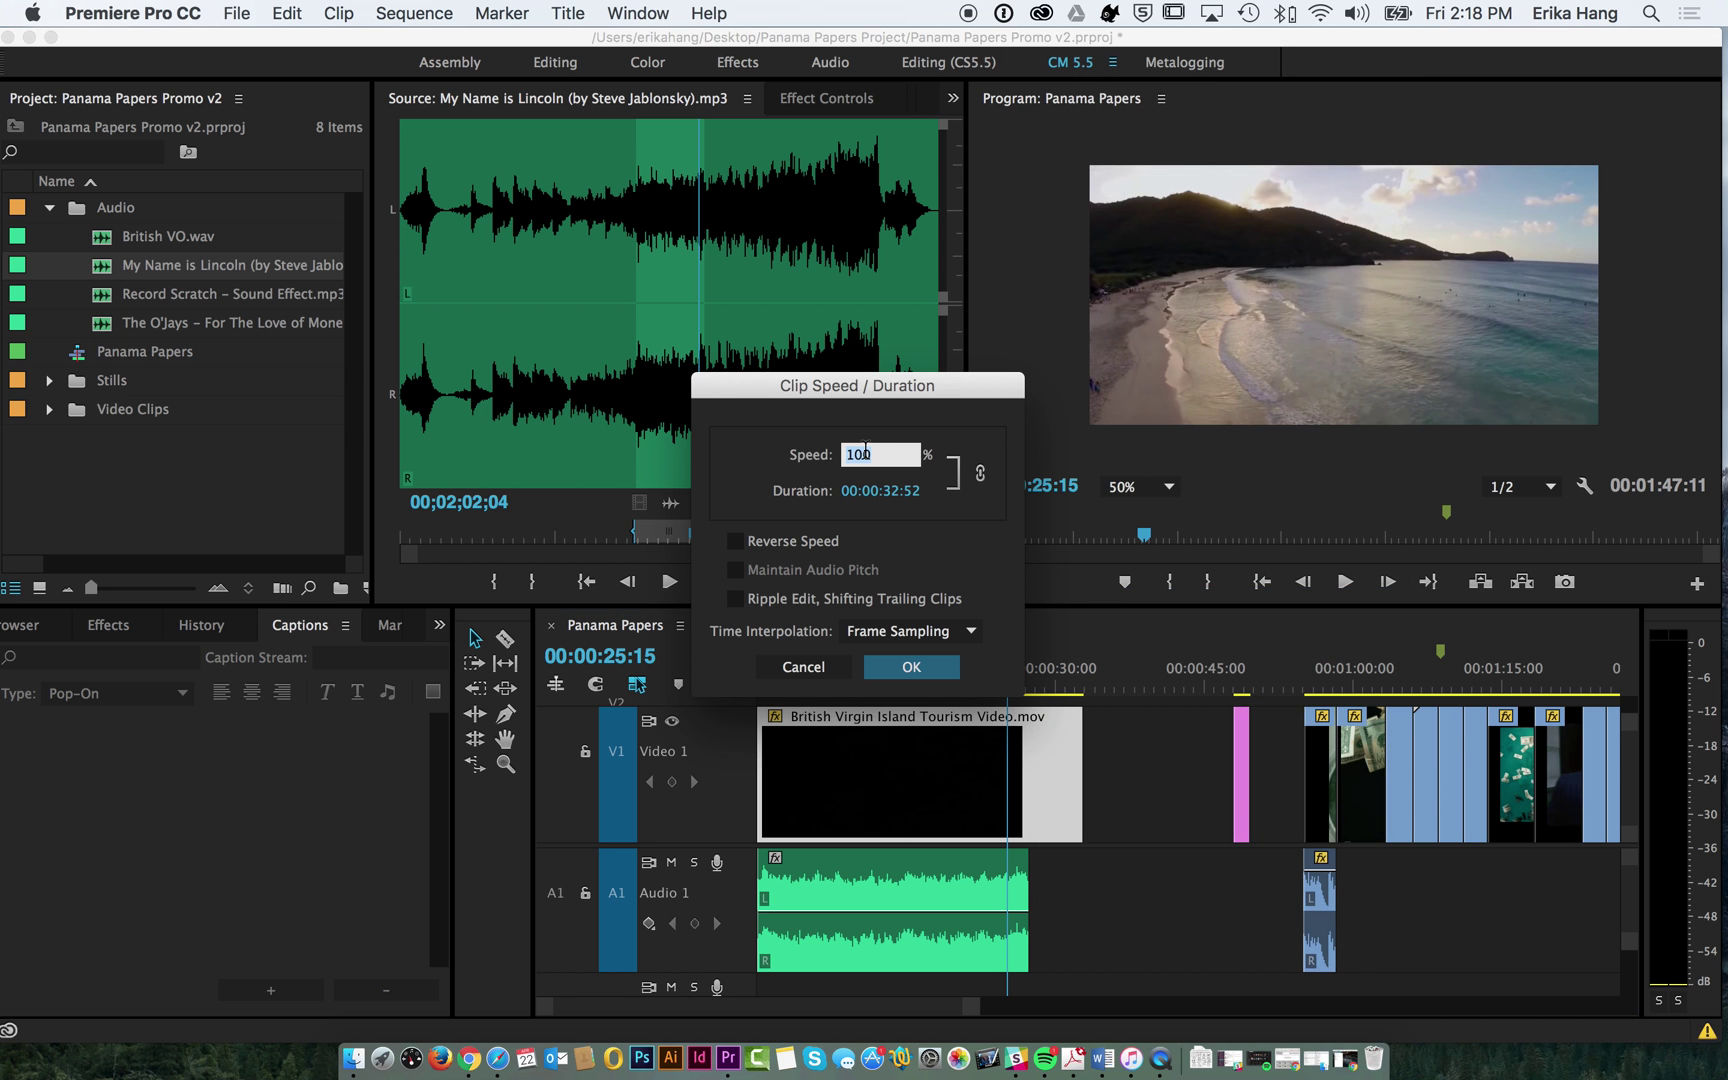
pyautogui.write('125')
pyautogui.click(912, 666)
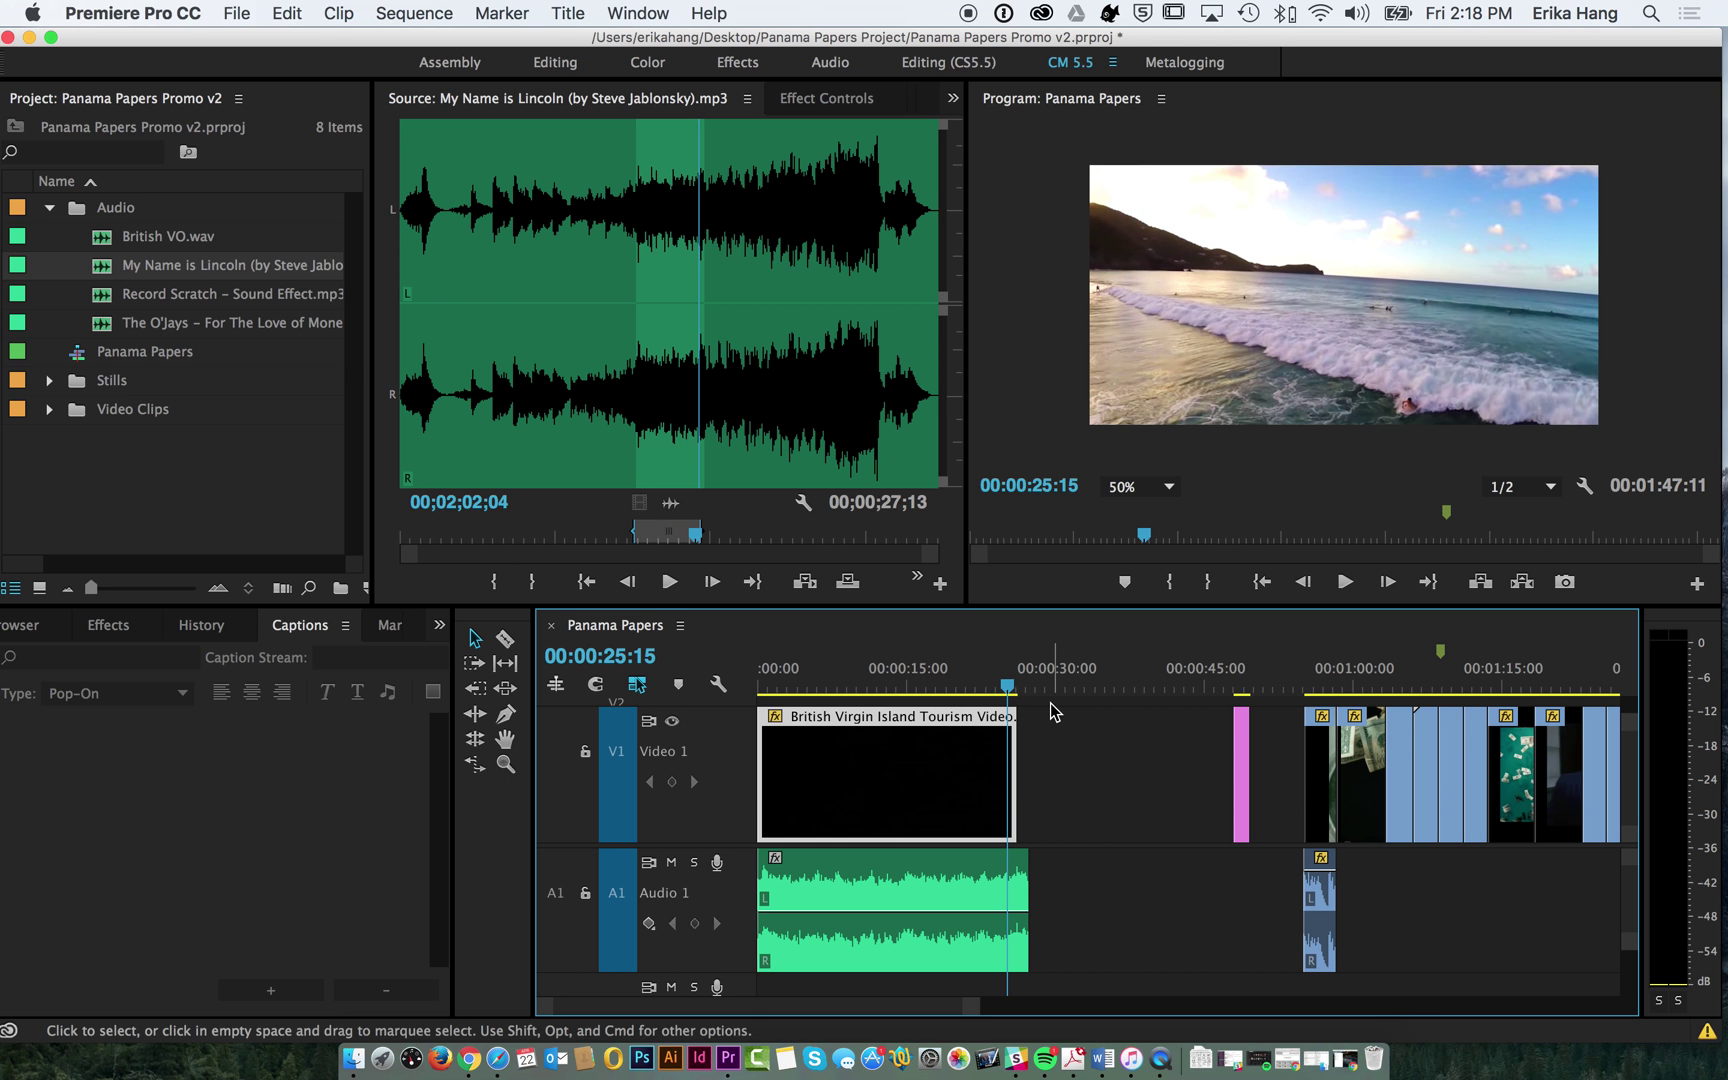
pyautogui.moveTo(1010, 695); pyautogui.dragTo(967, 690)
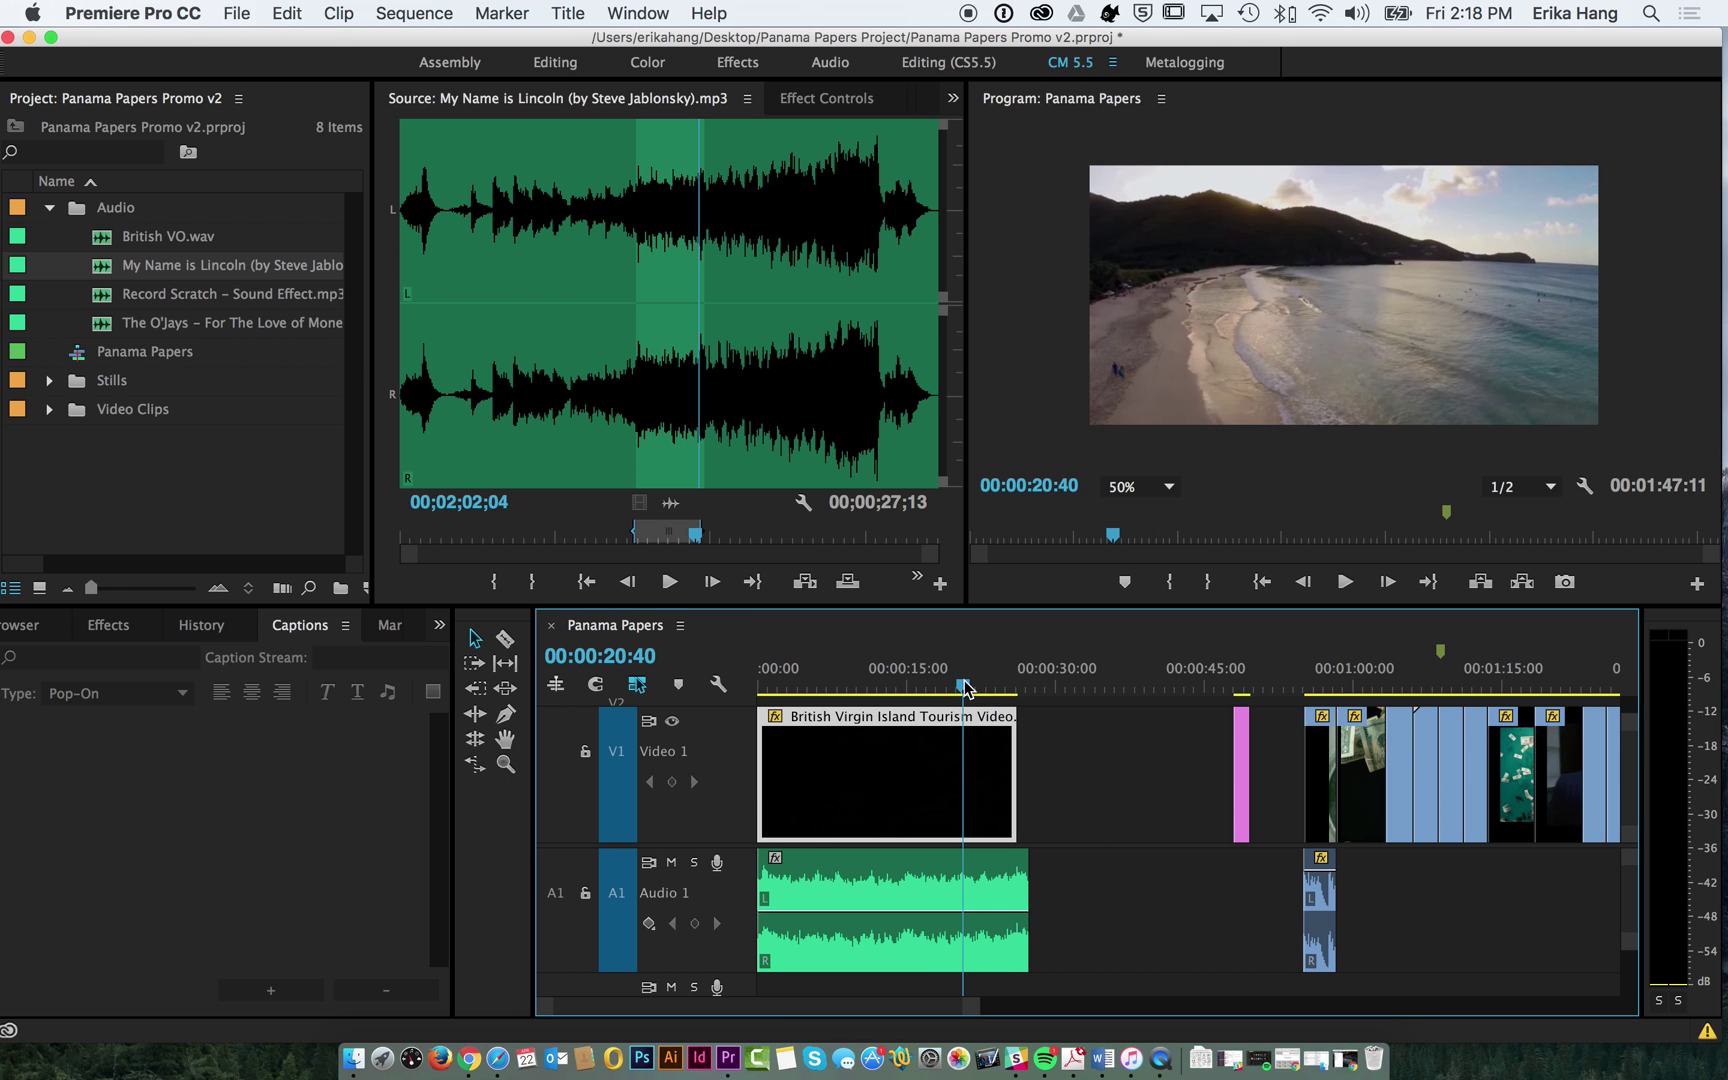
pyautogui.press('space')
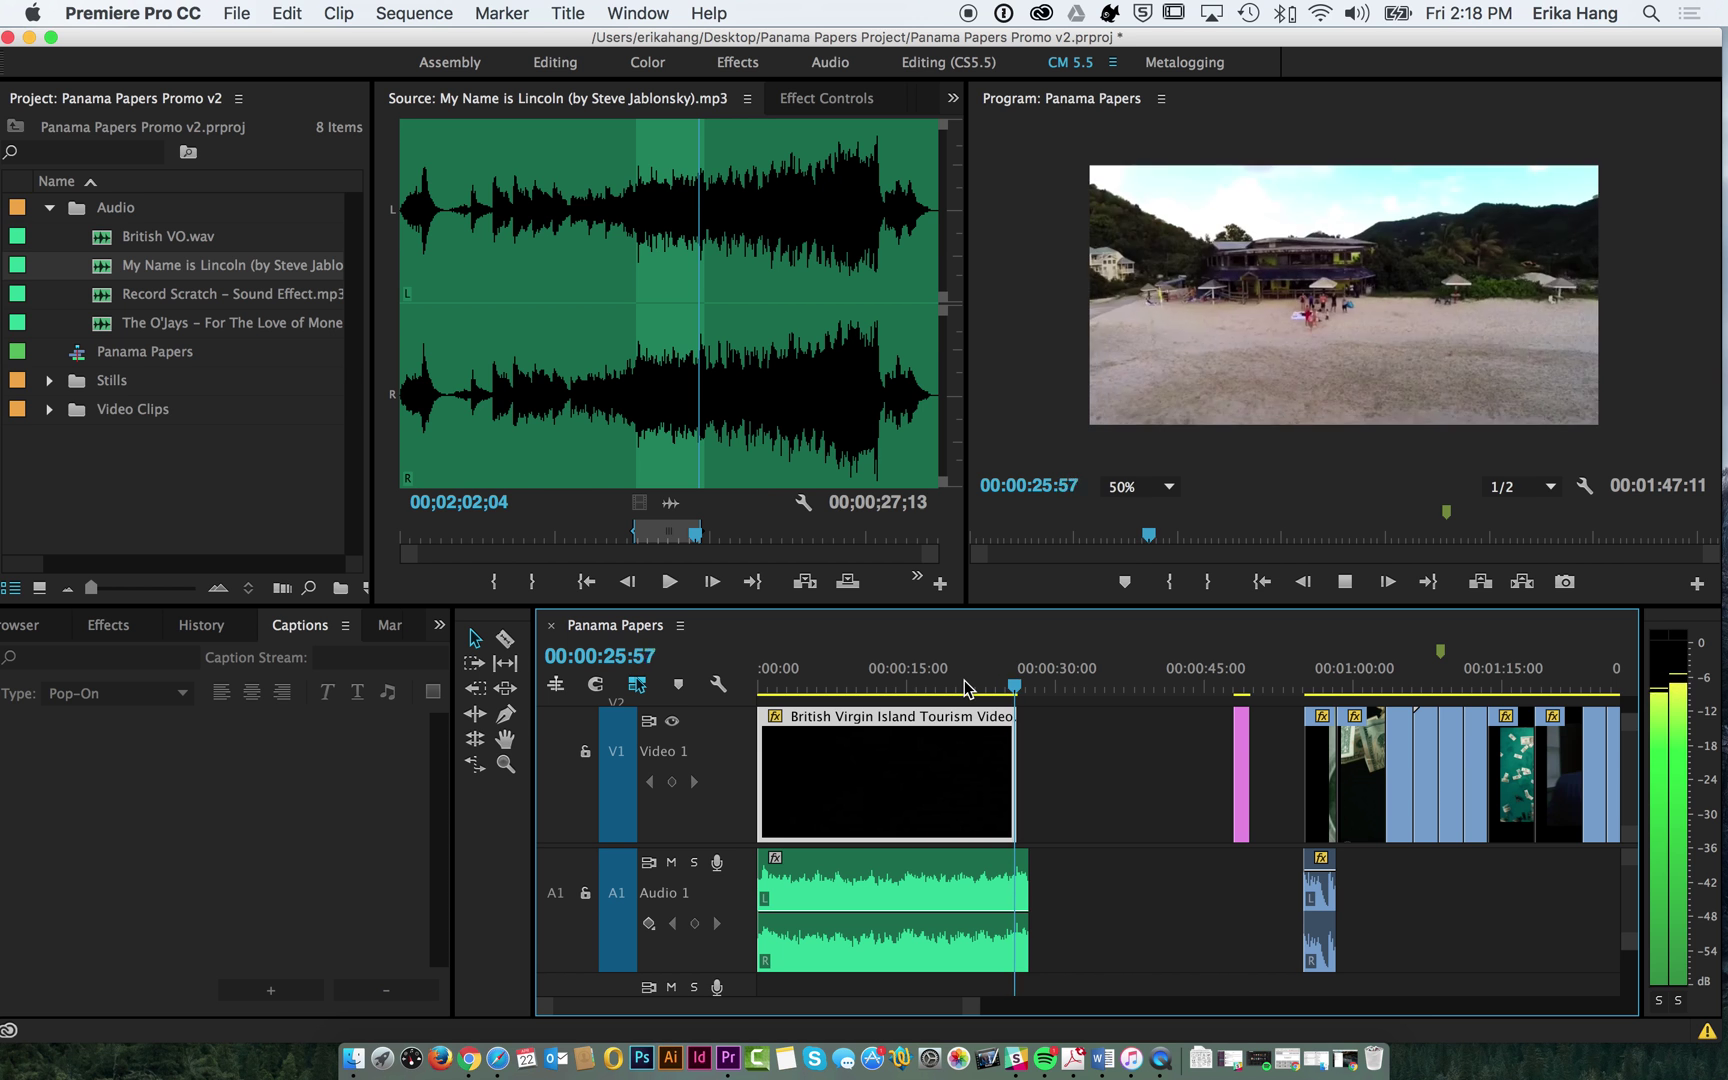
# - Trim the music's end on Audio 1 to match the end of the tourism video
pyautogui.press('space')
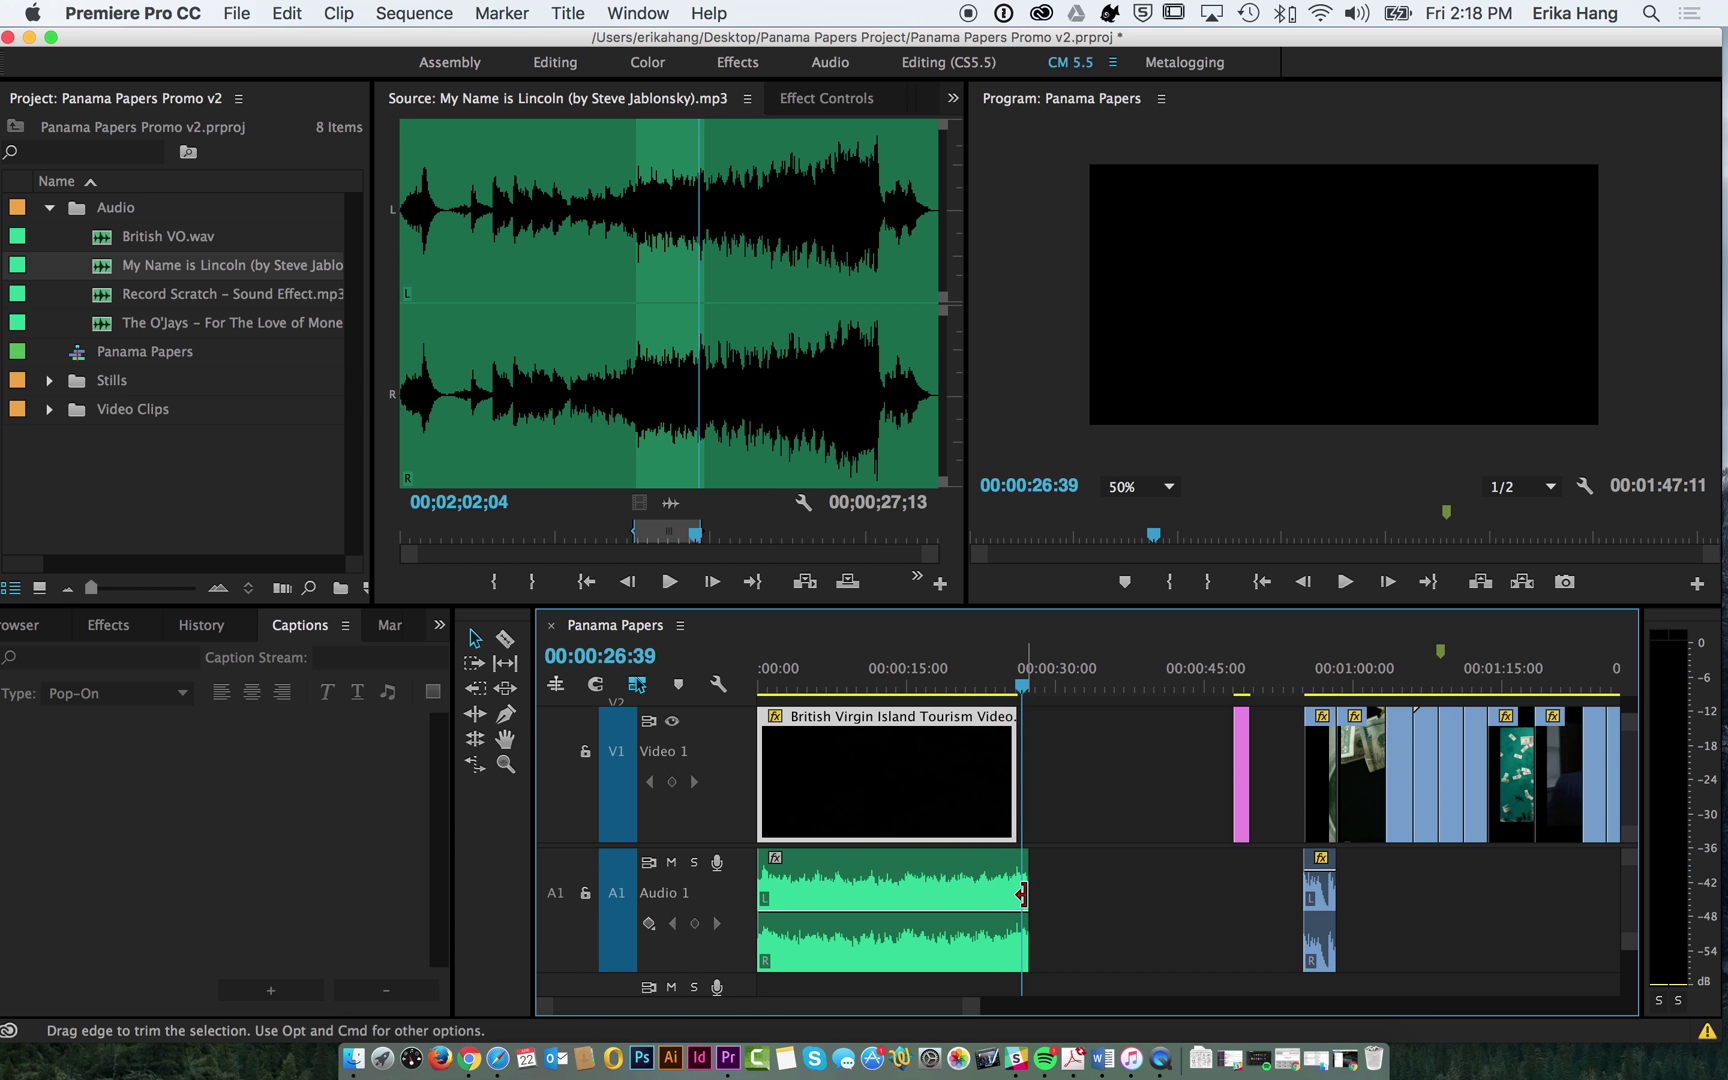
pyautogui.moveTo(1025, 893); pyautogui.dragTo(1014, 893)
pyautogui.click(1150, 905)
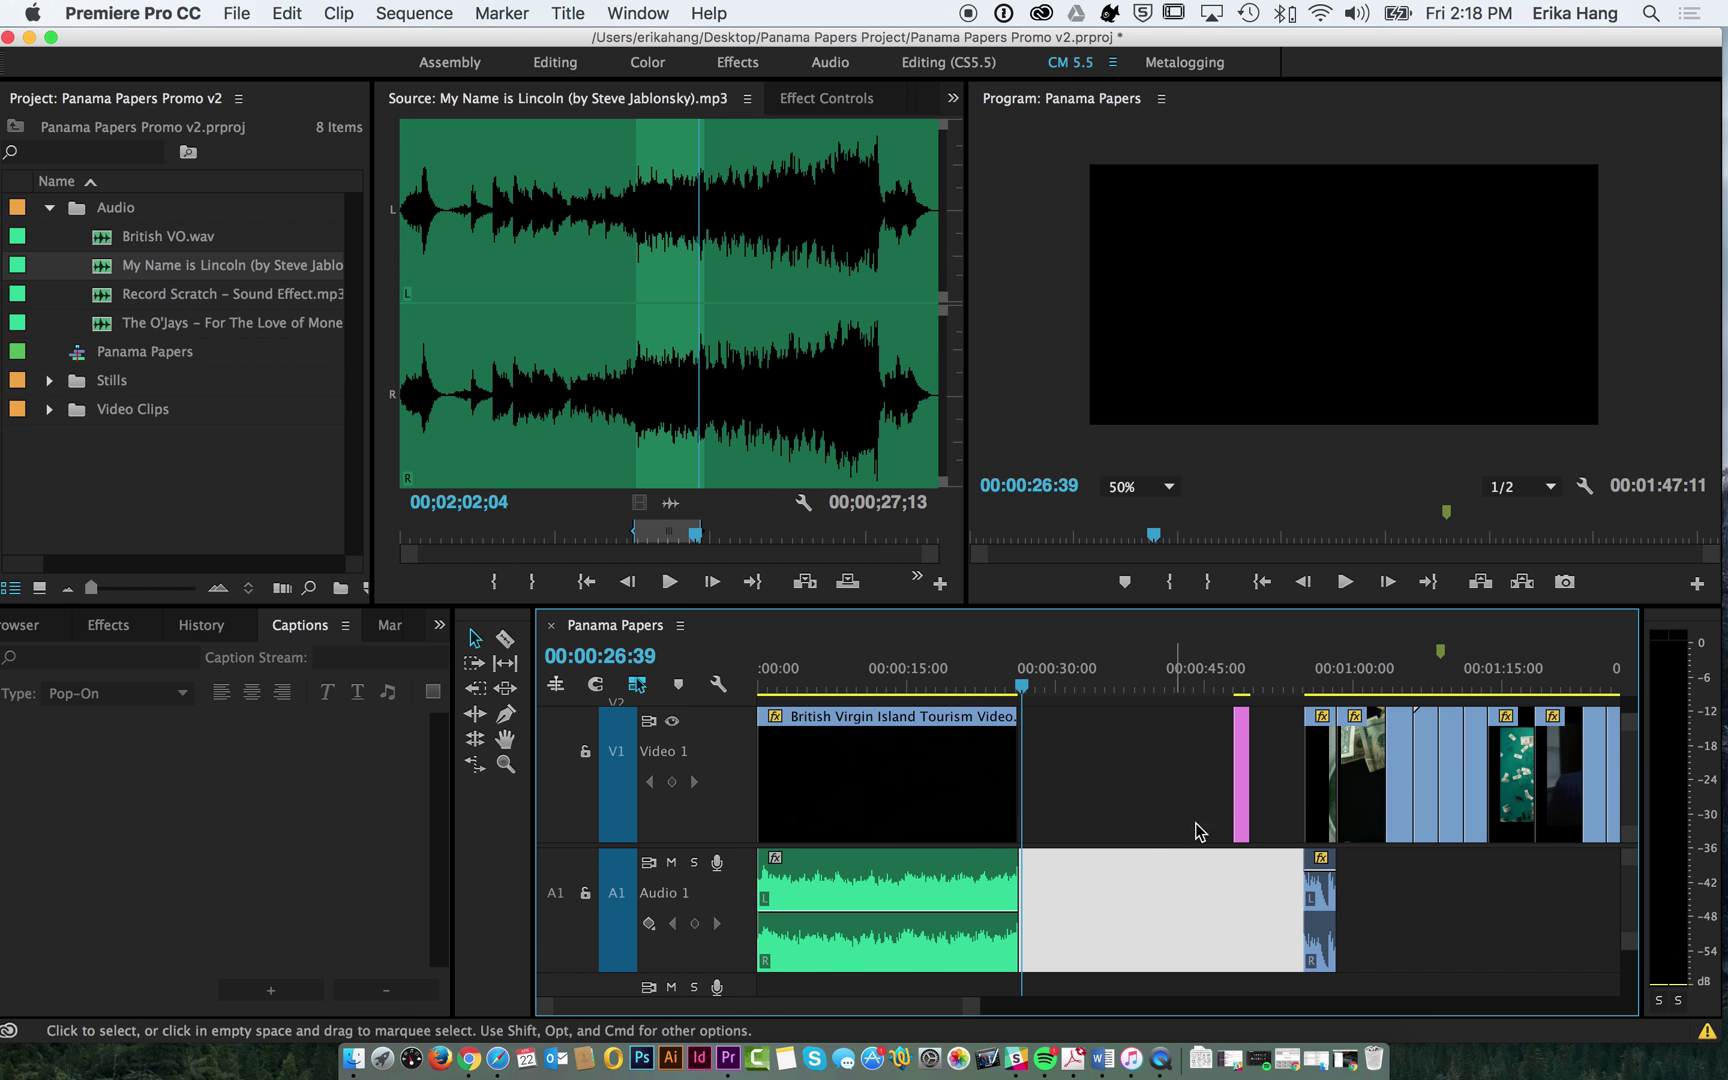
# - Move the short pink clip left so it directly follows the tourism clip
pyautogui.click(1242, 774)
pyautogui.moveTo(1242, 774); pyautogui.dragTo(1028, 780)
pyautogui.moveTo(1000, 684); pyautogui.dragTo(1084, 700)
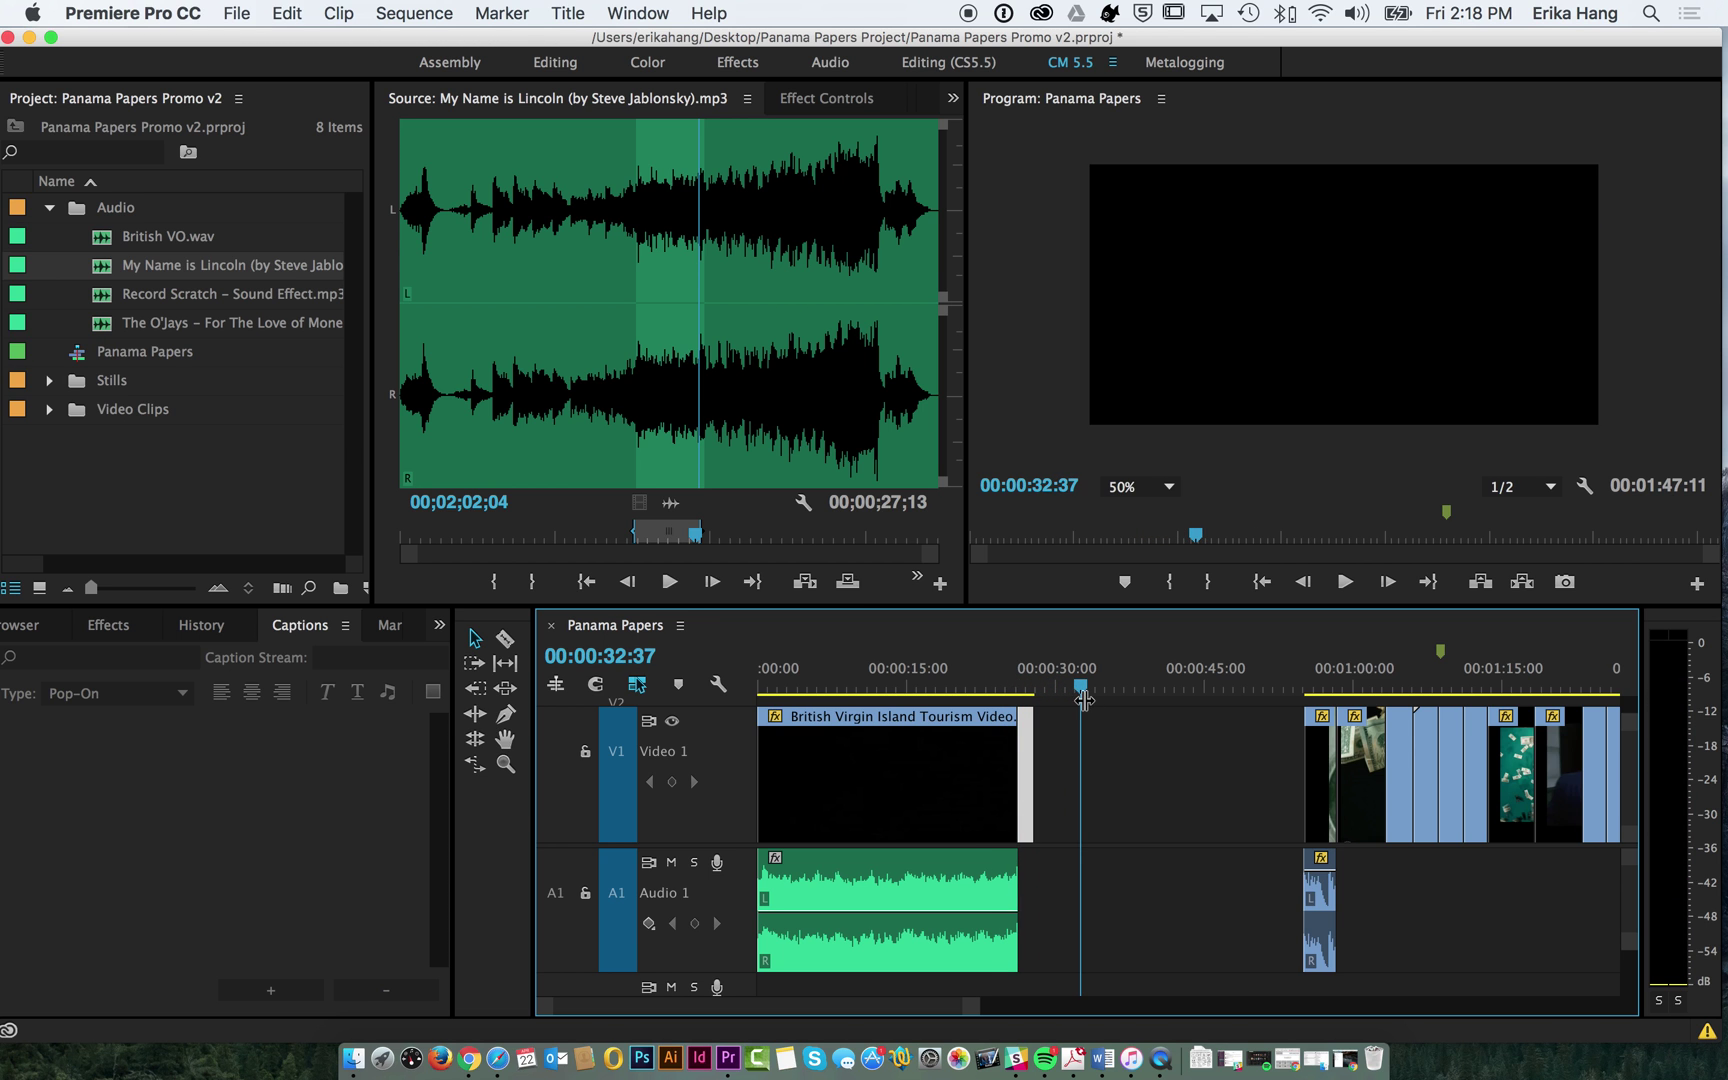
# - Mark Record Scratch from 01;27 to 02;24 and drop its audio onto Audio 1 after the music
pyautogui.doubleClick(103, 301)
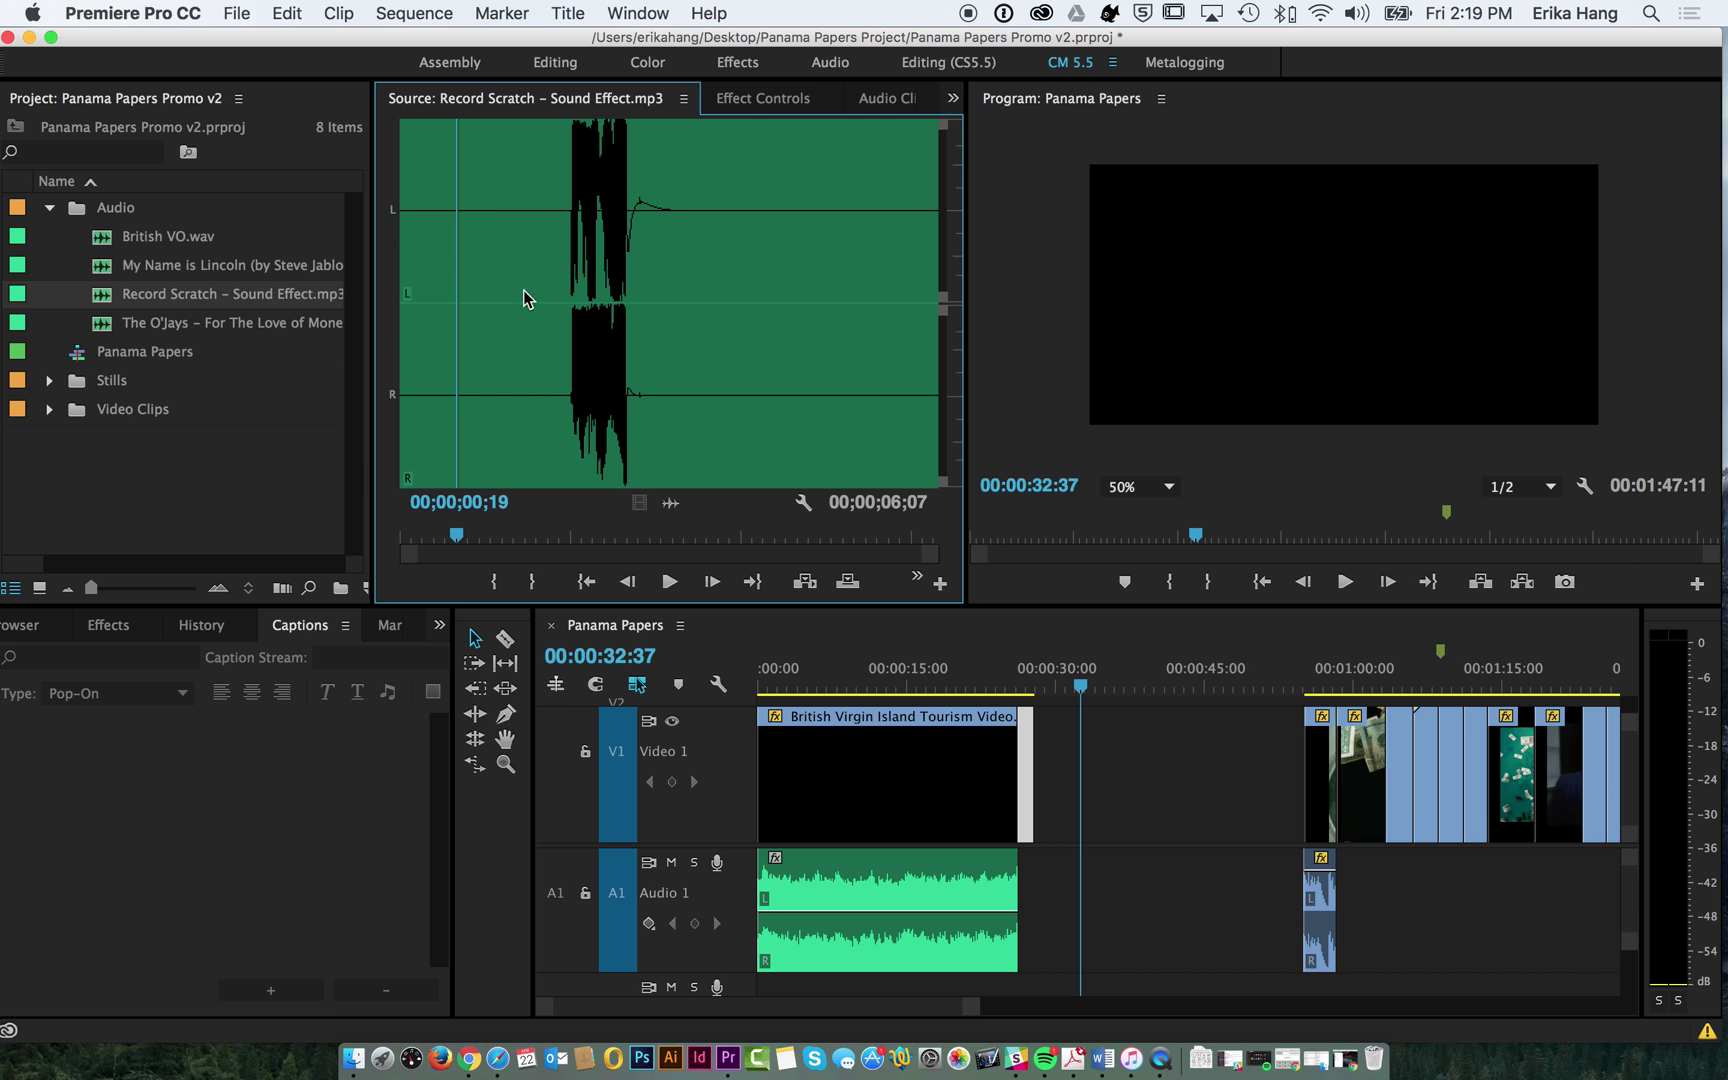
pyautogui.moveTo(454, 290); pyautogui.dragTo(552, 289)
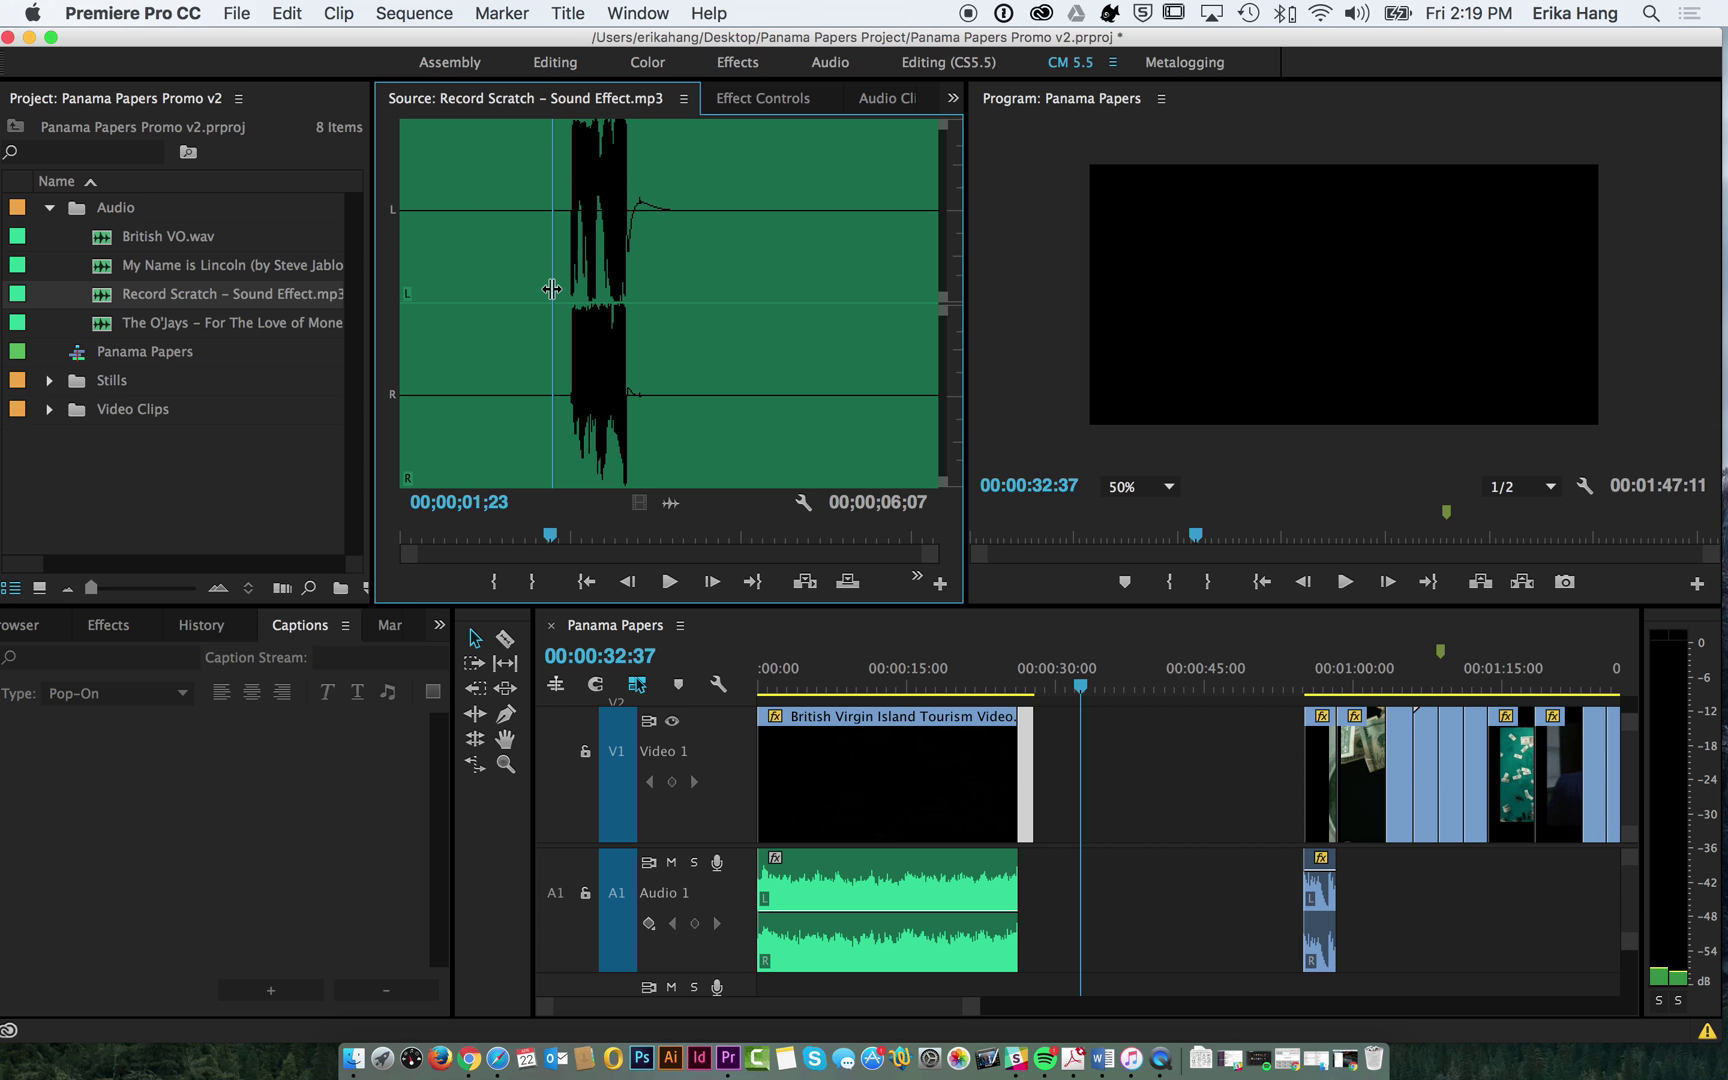
pyautogui.moveTo(552, 289); pyautogui.dragTo(555, 290)
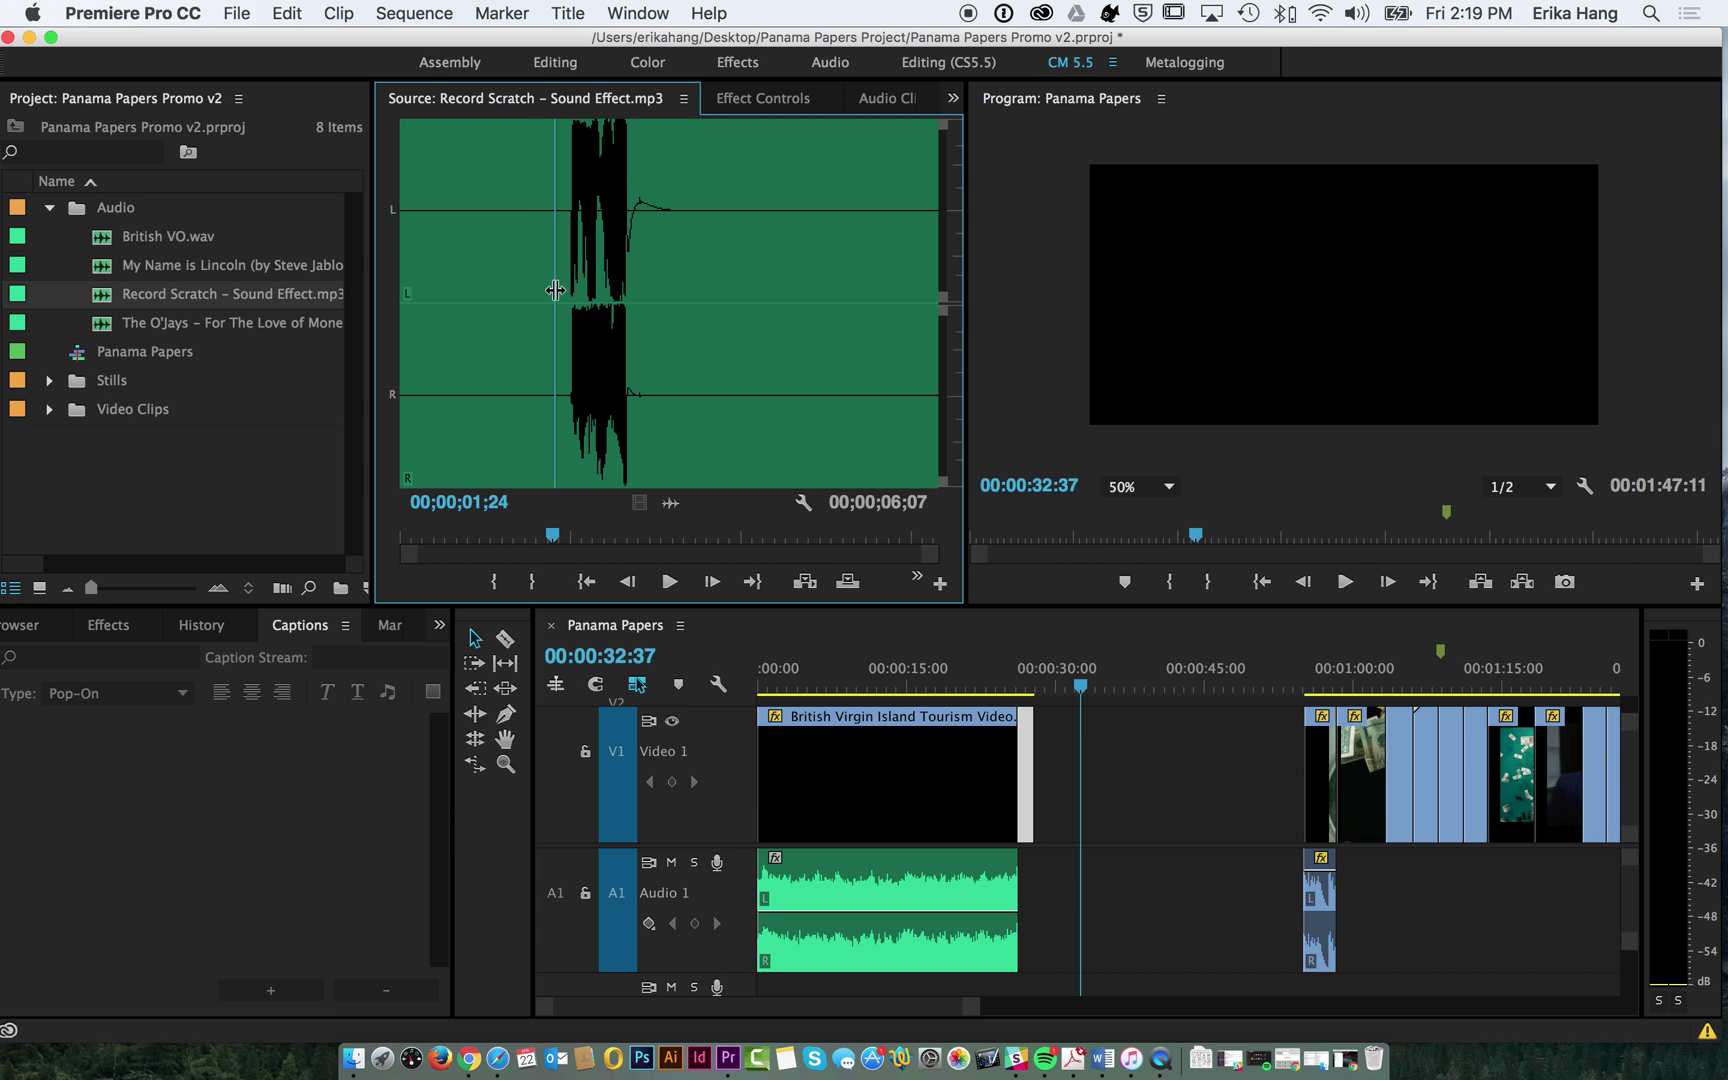
pyautogui.moveTo(555, 290); pyautogui.dragTo(643, 290)
pyautogui.press('i')
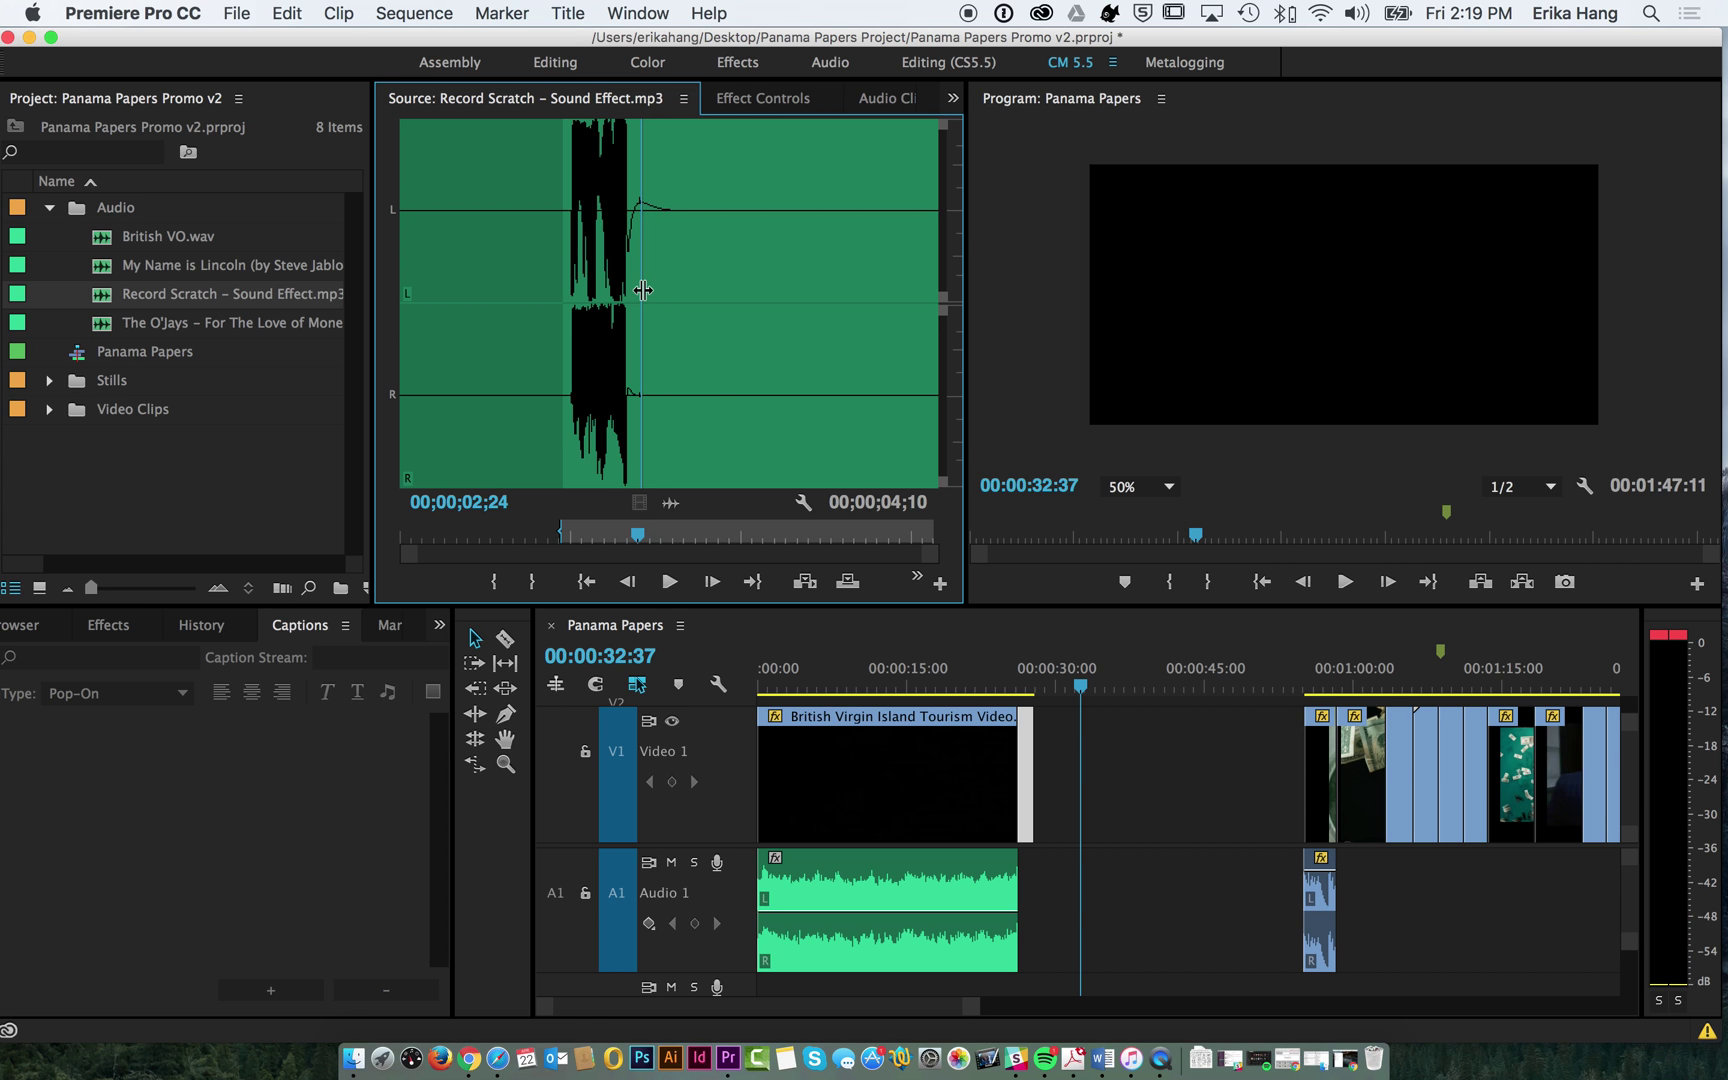
pyautogui.press('i')
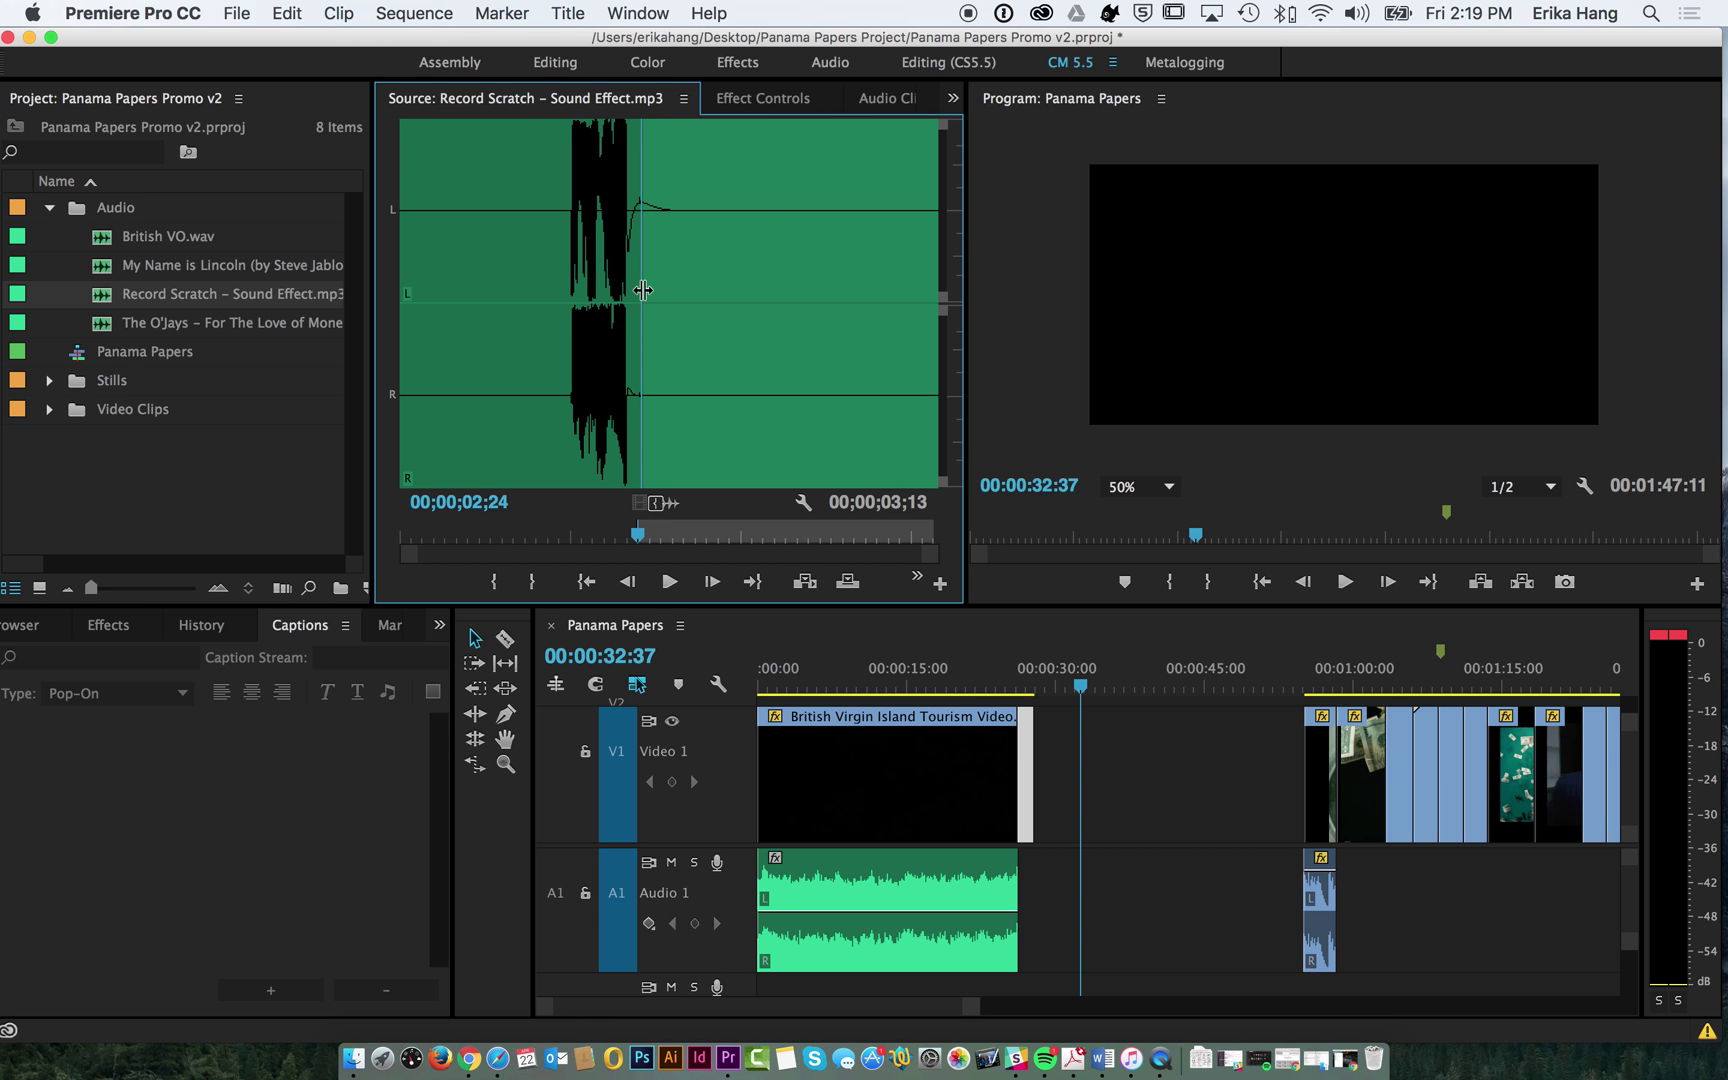
pyautogui.press('o')
pyautogui.moveTo(570, 275)
pyautogui.mouseDown()
pyautogui.moveTo(543, 273)
pyautogui.moveTo(564, 273)
pyautogui.mouseUp()
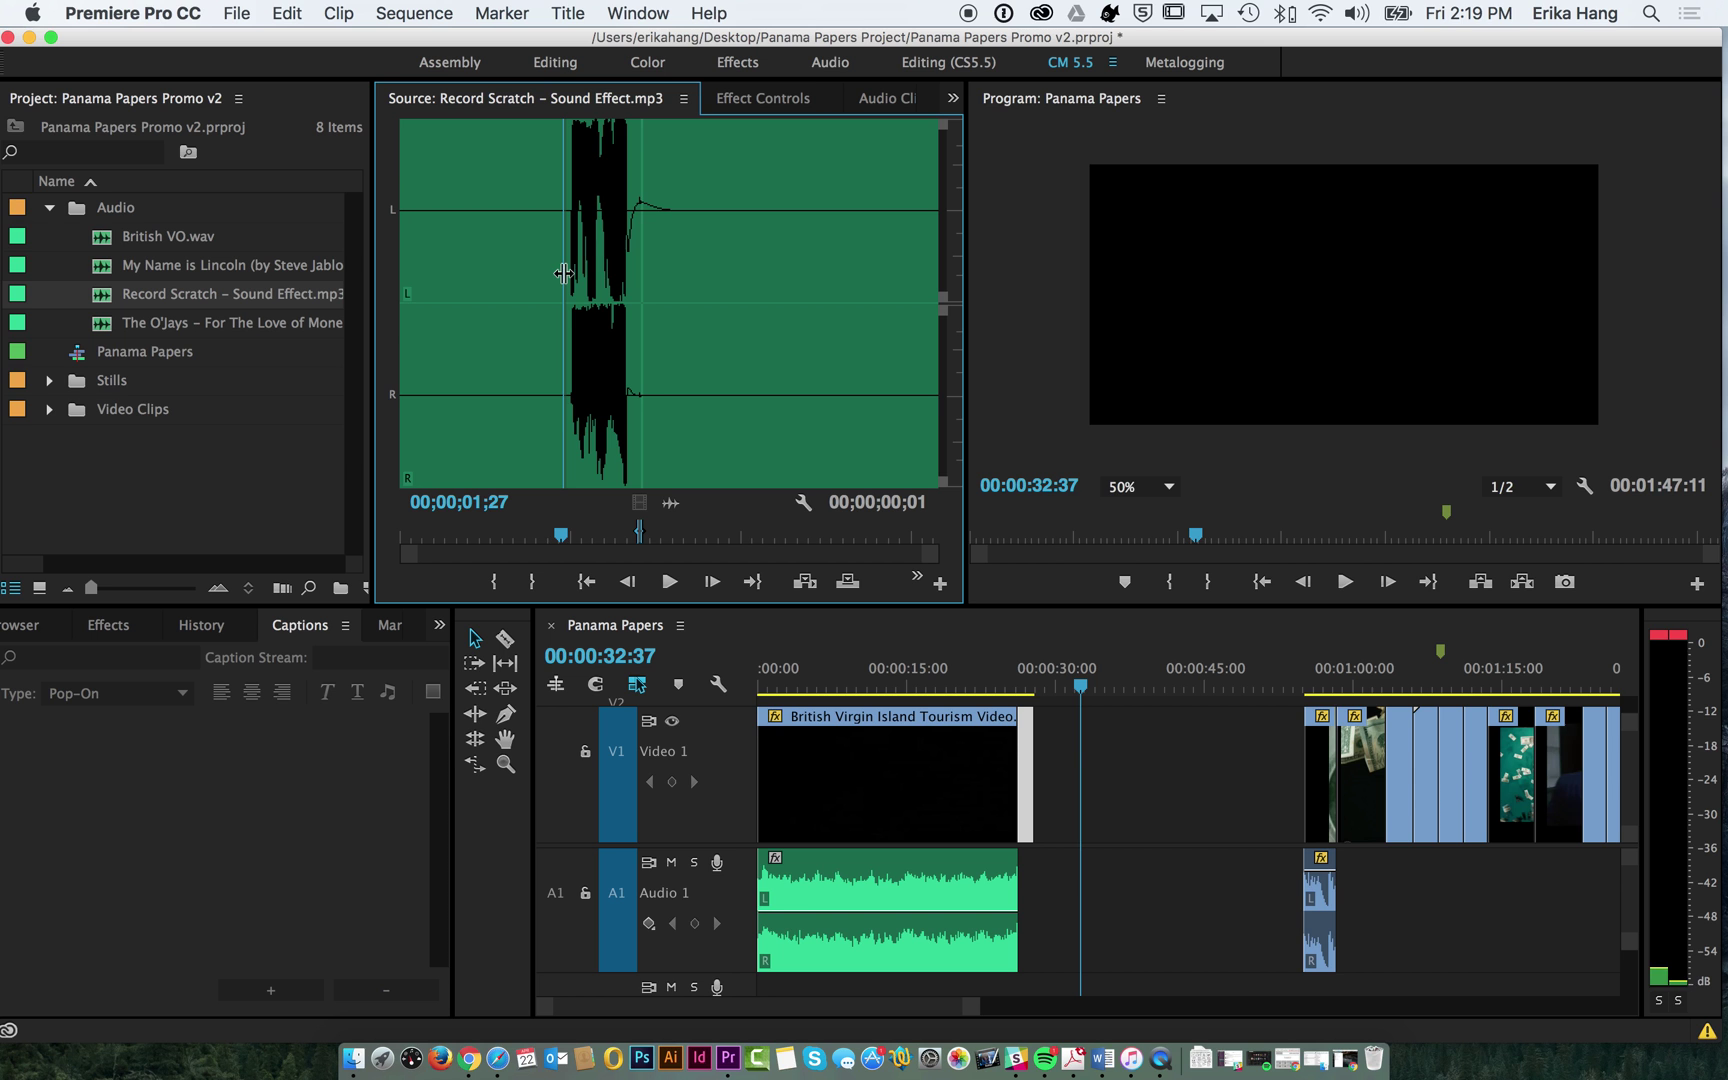
pyautogui.press('i')
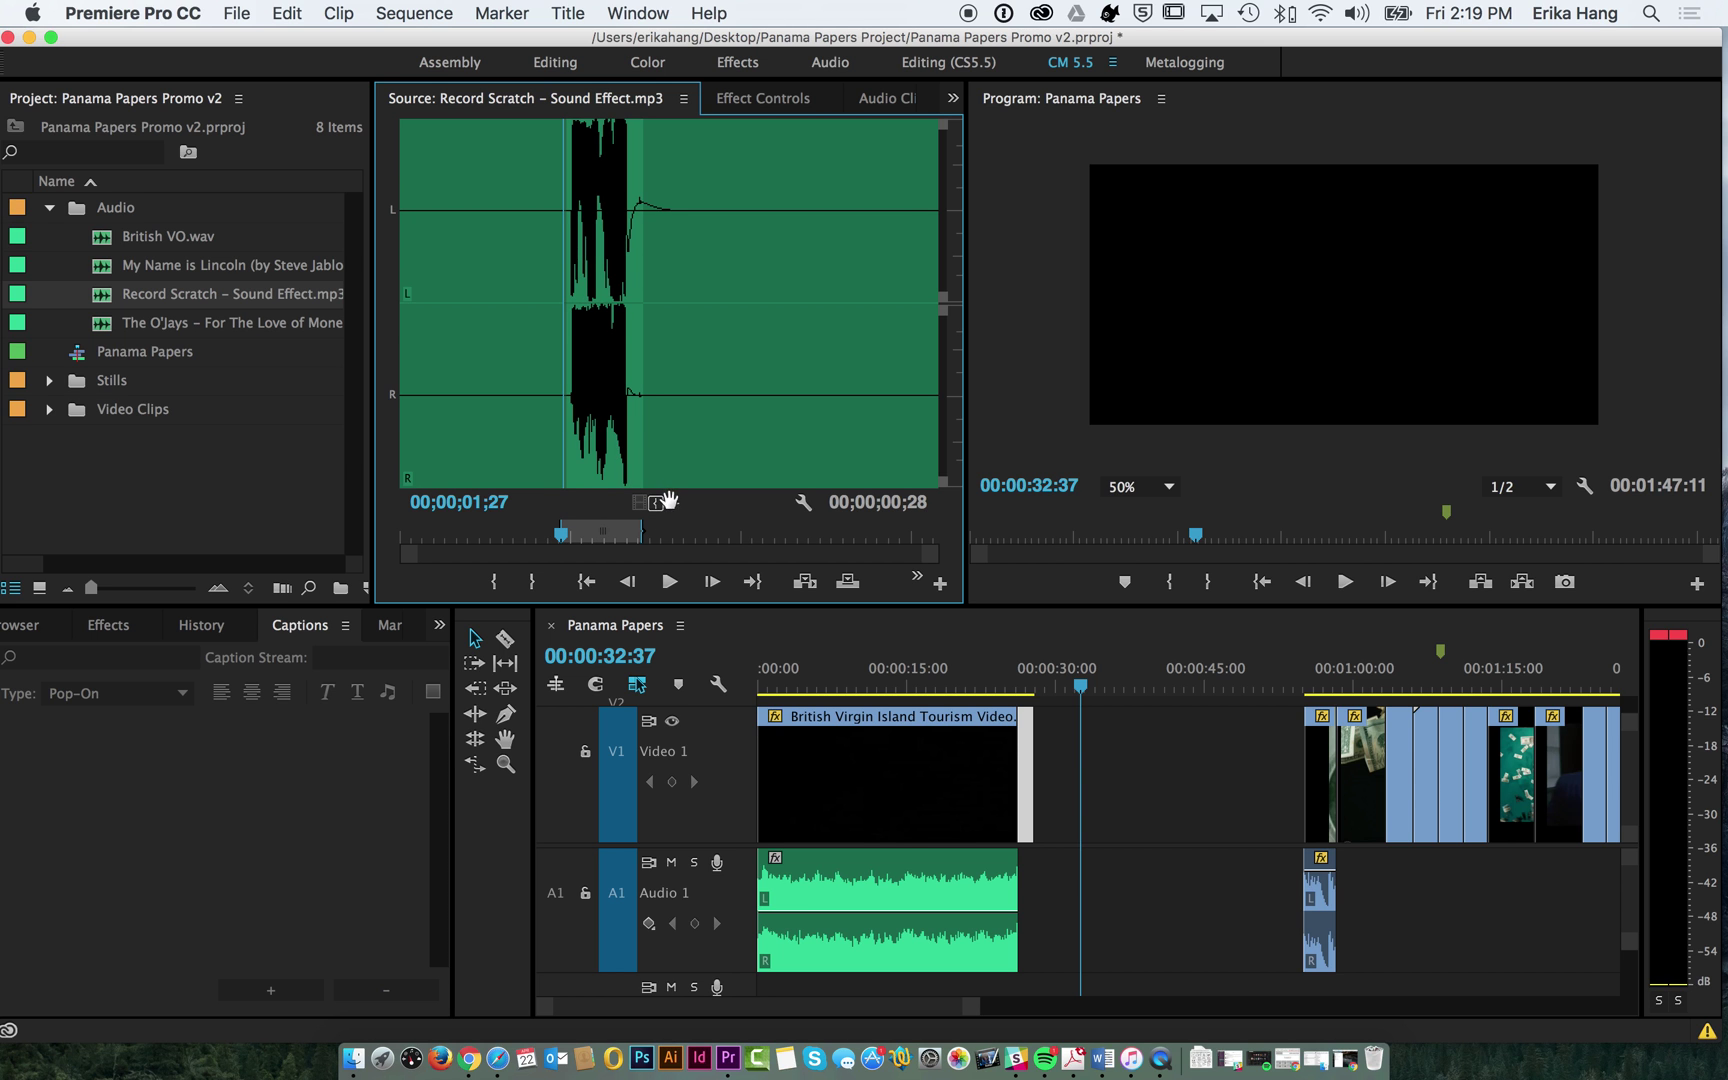
pyautogui.moveTo(669, 501); pyautogui.dragTo(1028, 883)
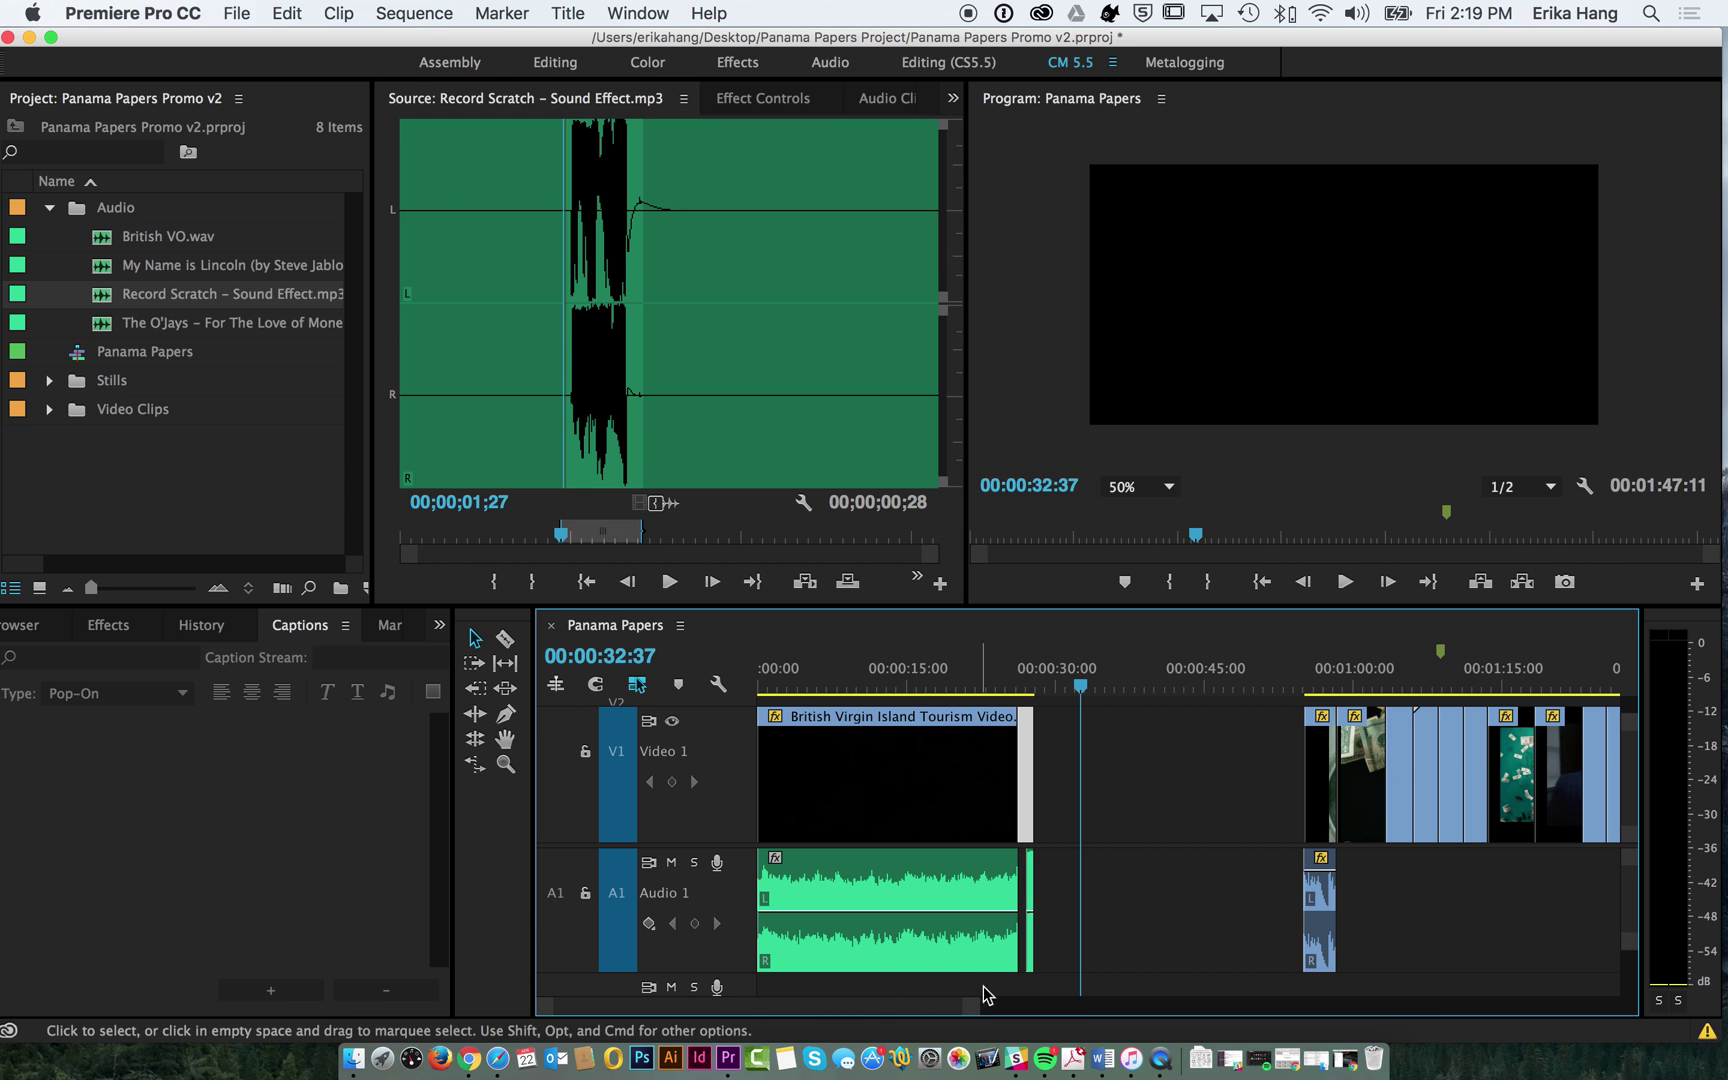
# - Nudge the Record Scratch 8 frames and the Beach clip 10 frames earlier, reviewing the edit
pyautogui.moveTo(976, 1006); pyautogui.dragTo(895, 1008)
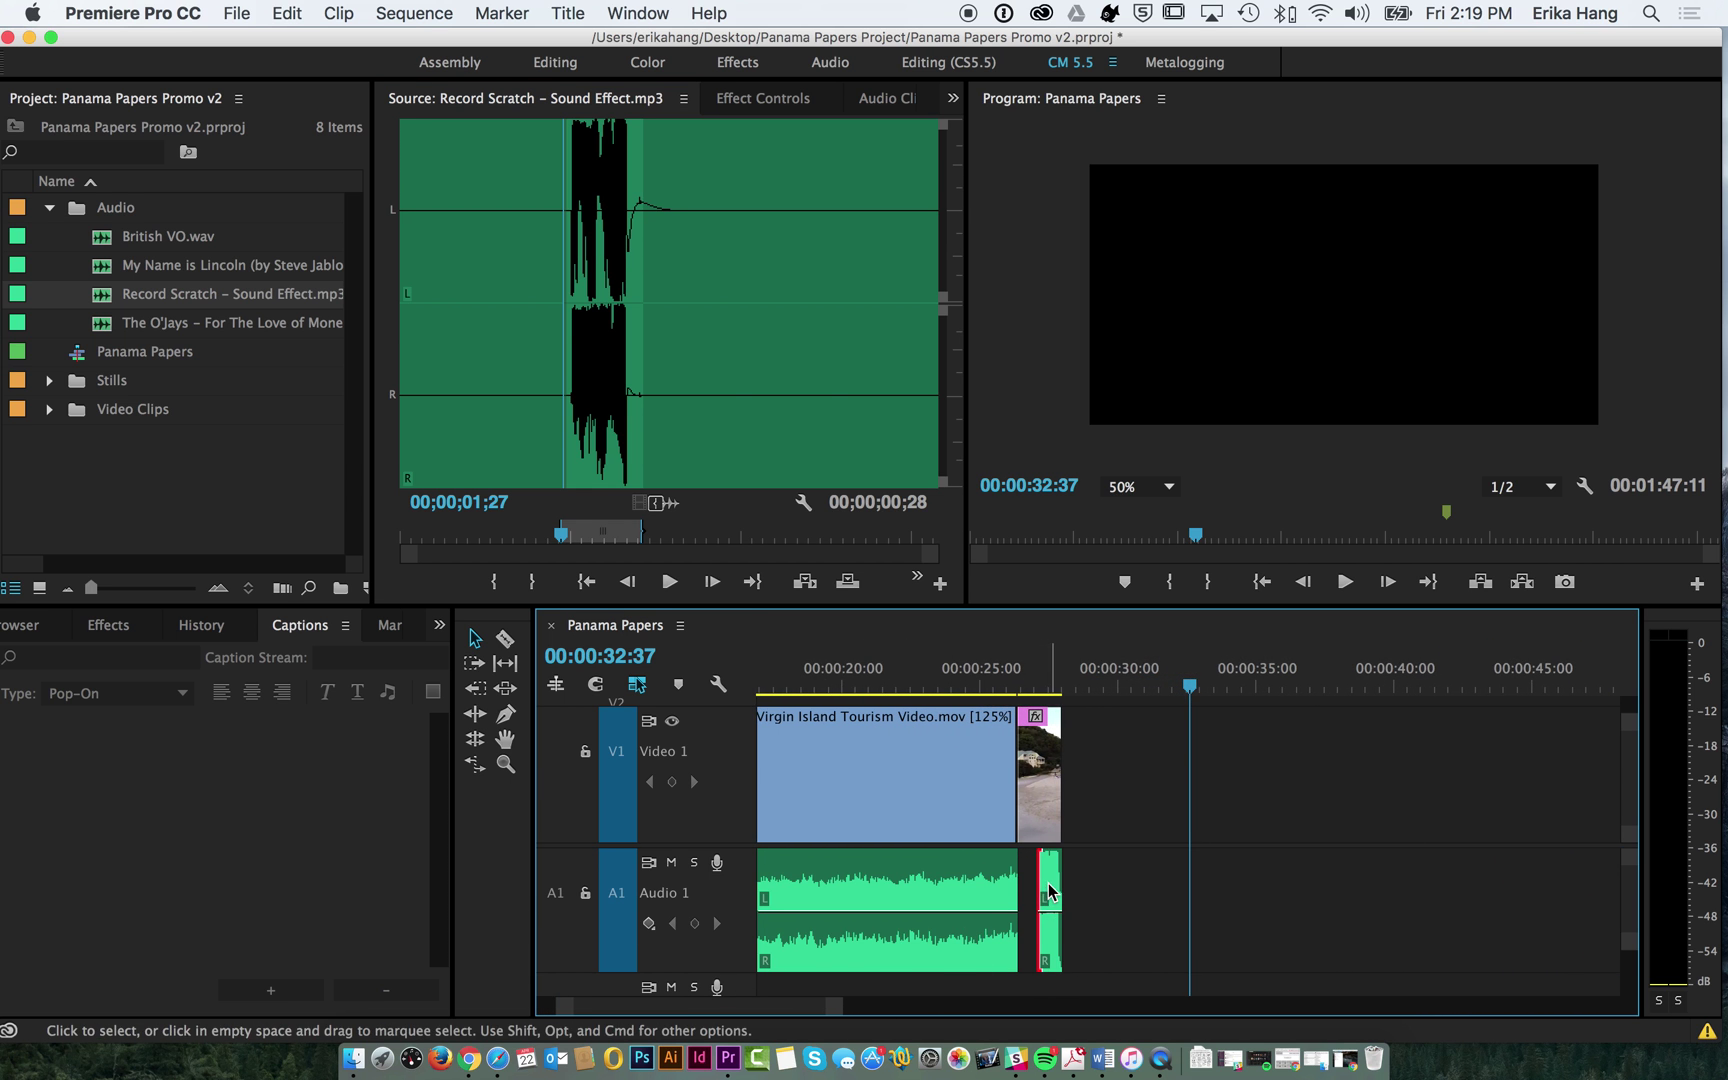
pyautogui.moveTo(1050, 888); pyautogui.dragTo(1028, 884)
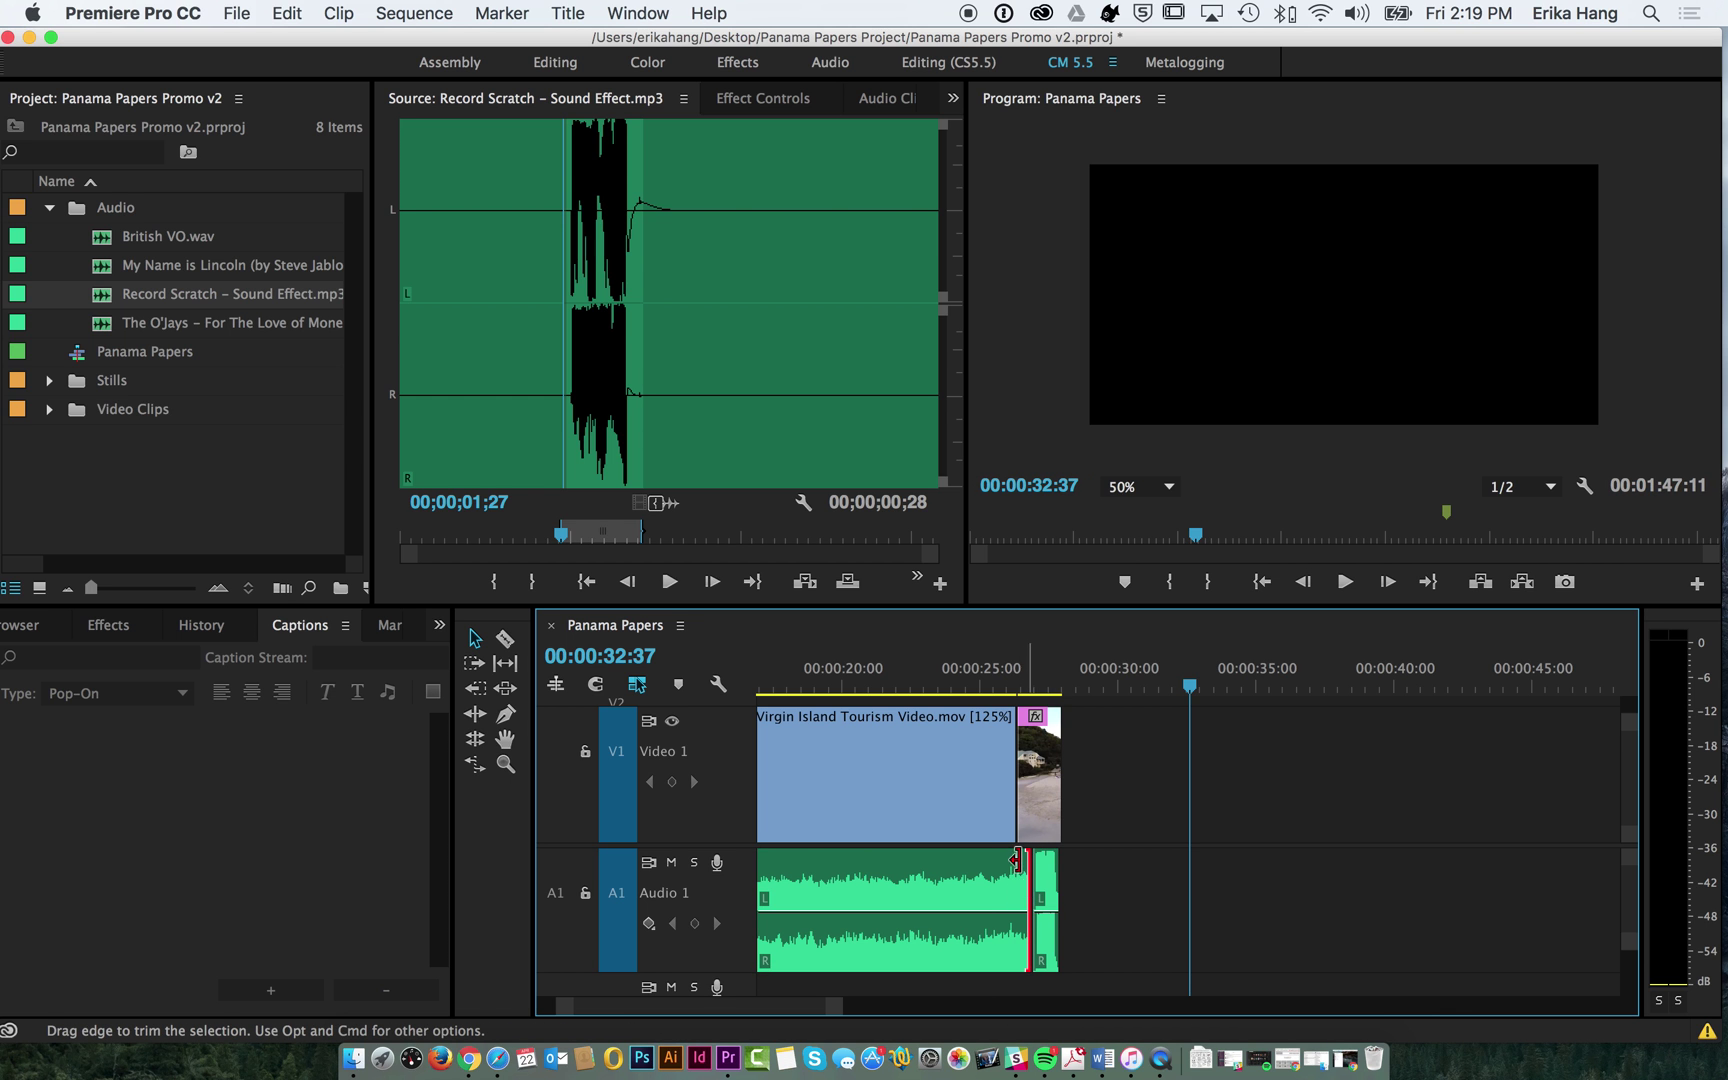
pyautogui.hotkey('shift', 'k')
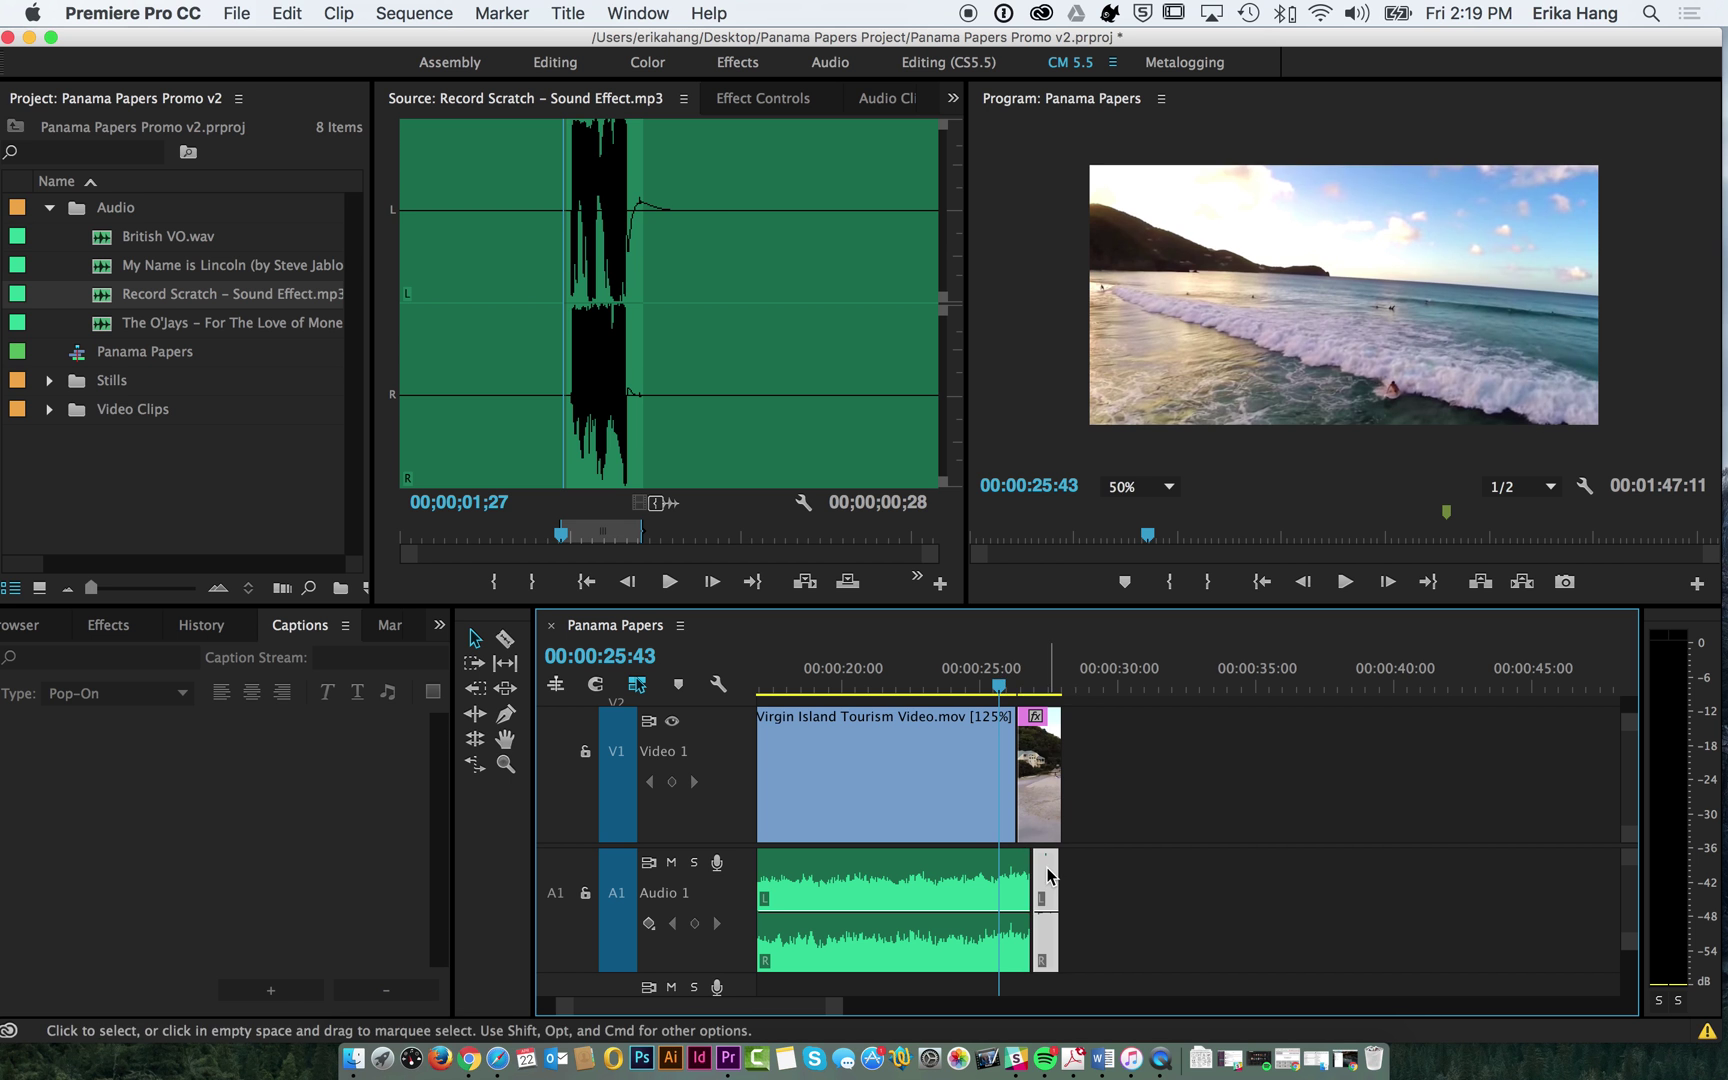
pyautogui.click(1045, 880)
pyautogui.press('space')
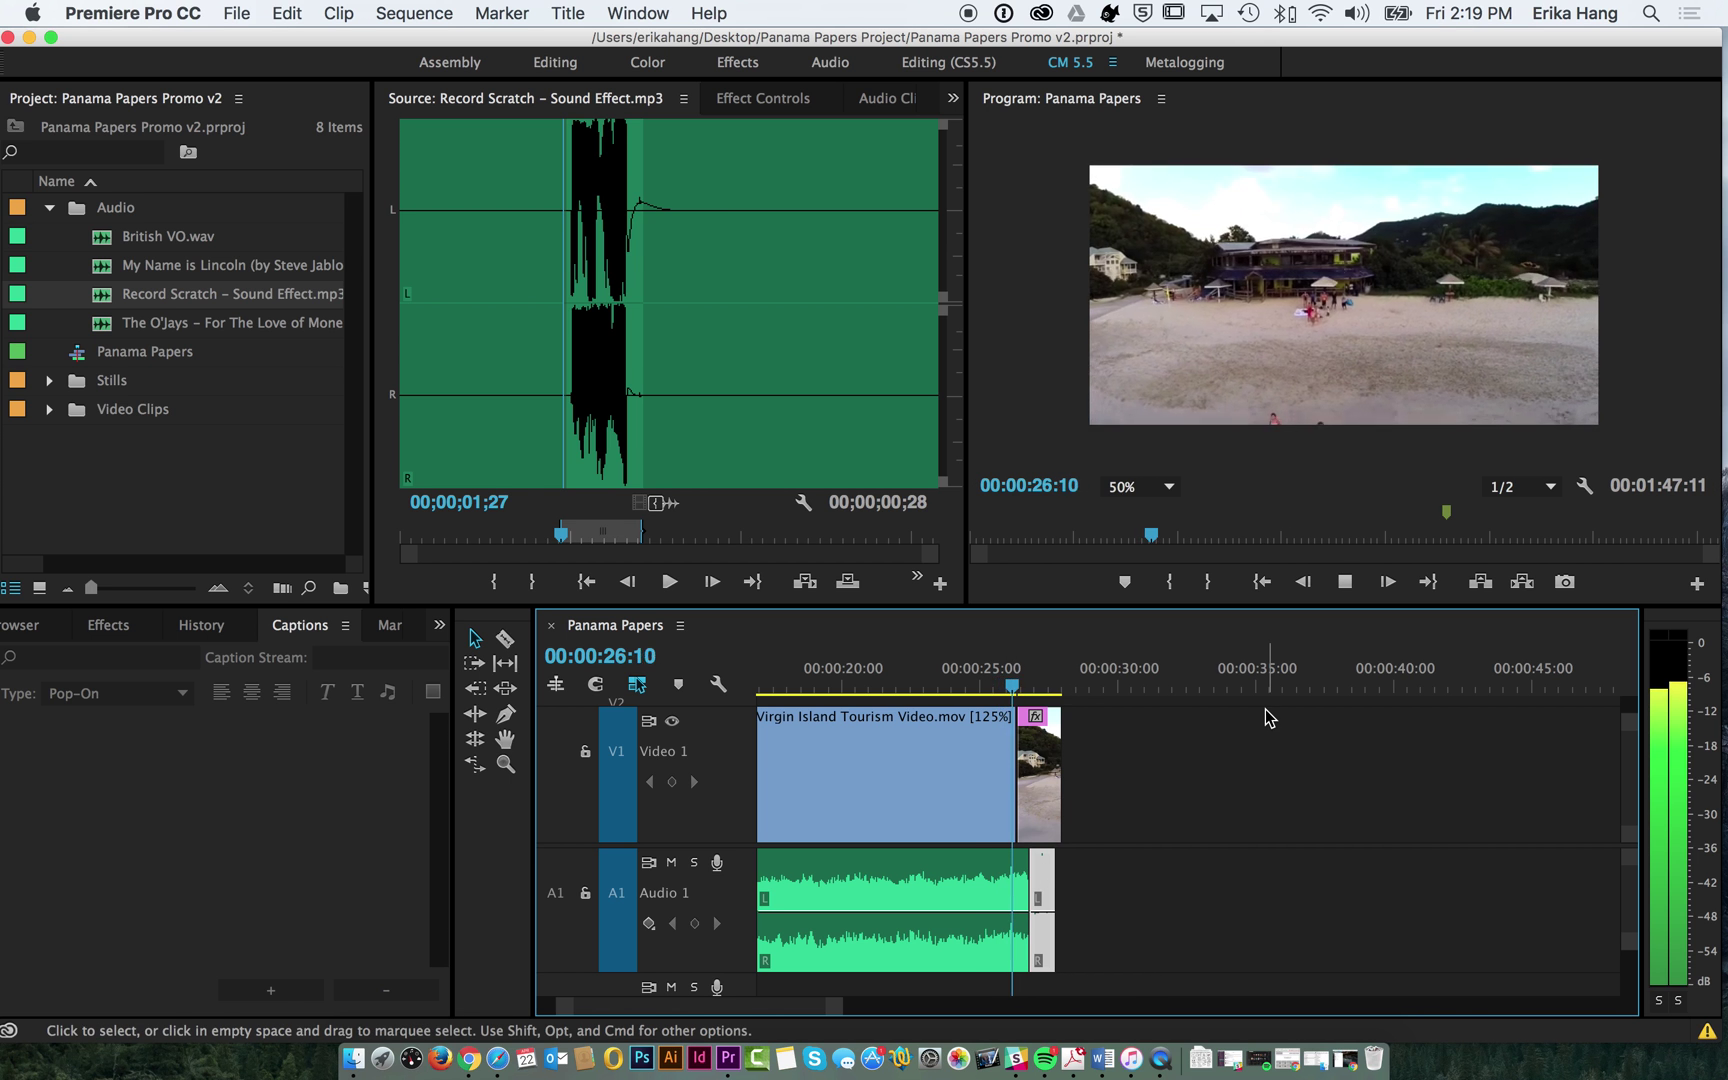
pyautogui.click(1193, 752)
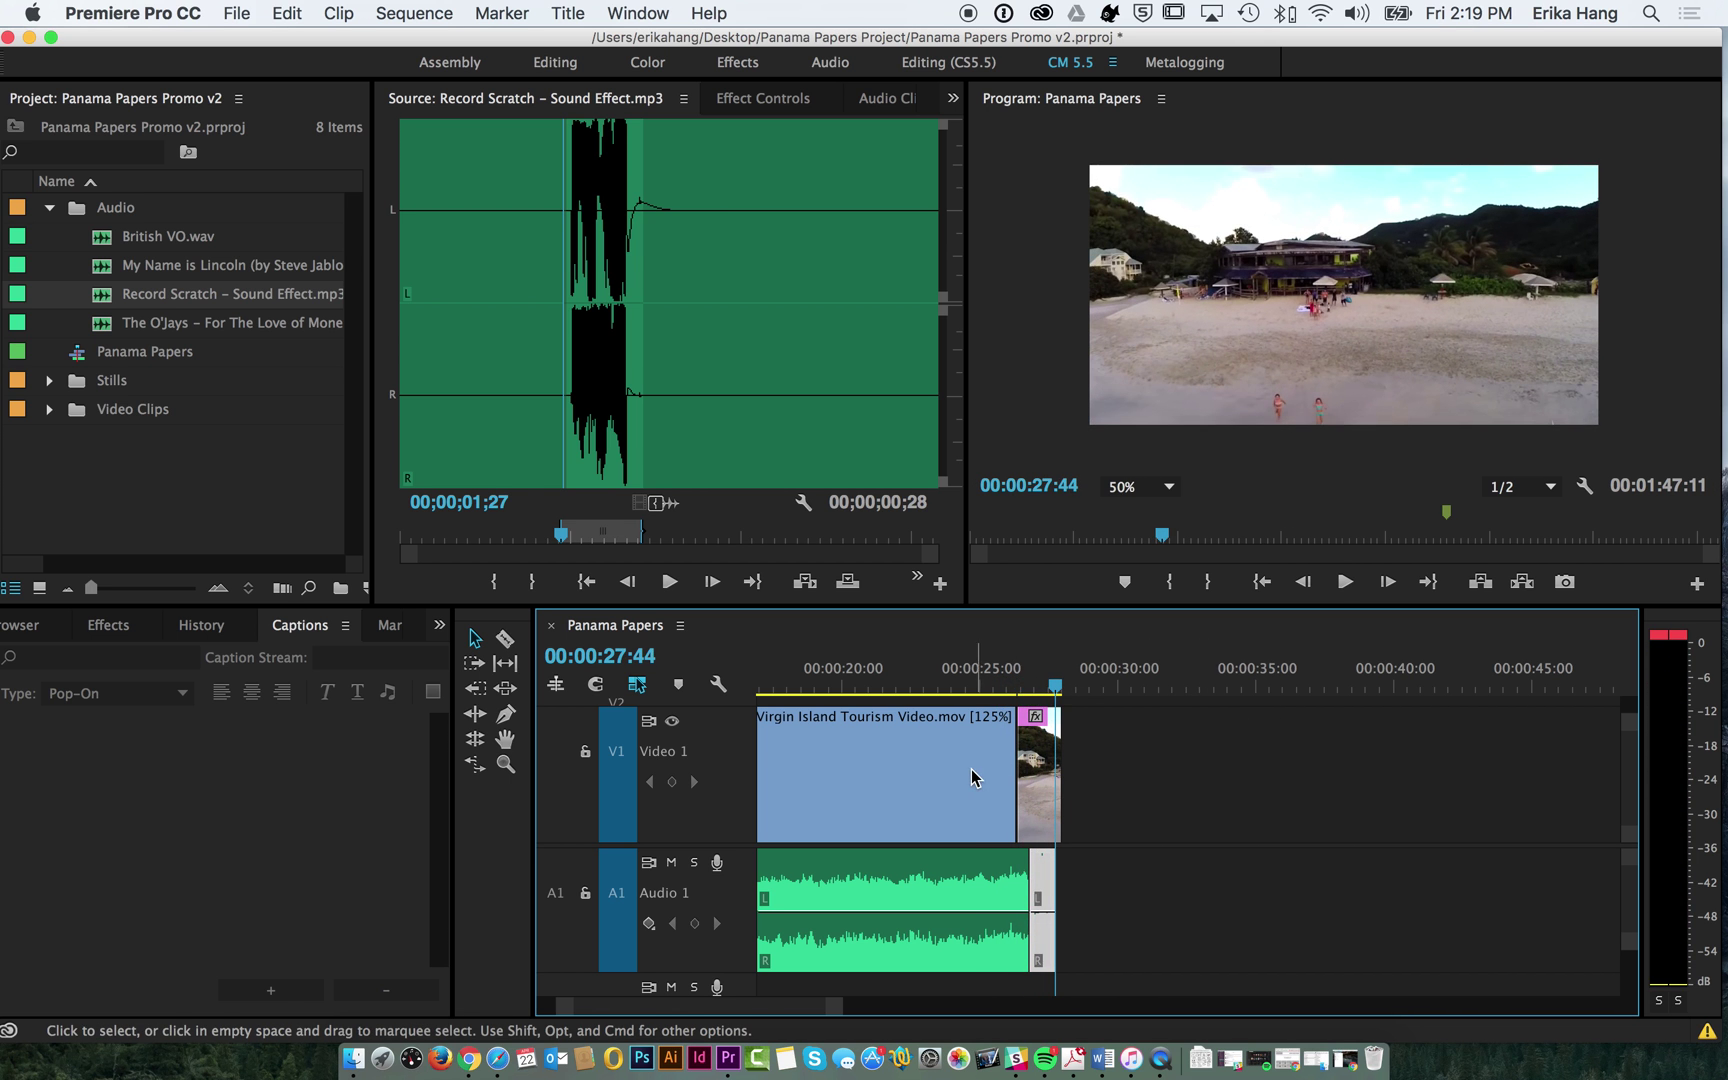
pyautogui.moveTo(1070, 782); pyautogui.dragTo(1042, 794)
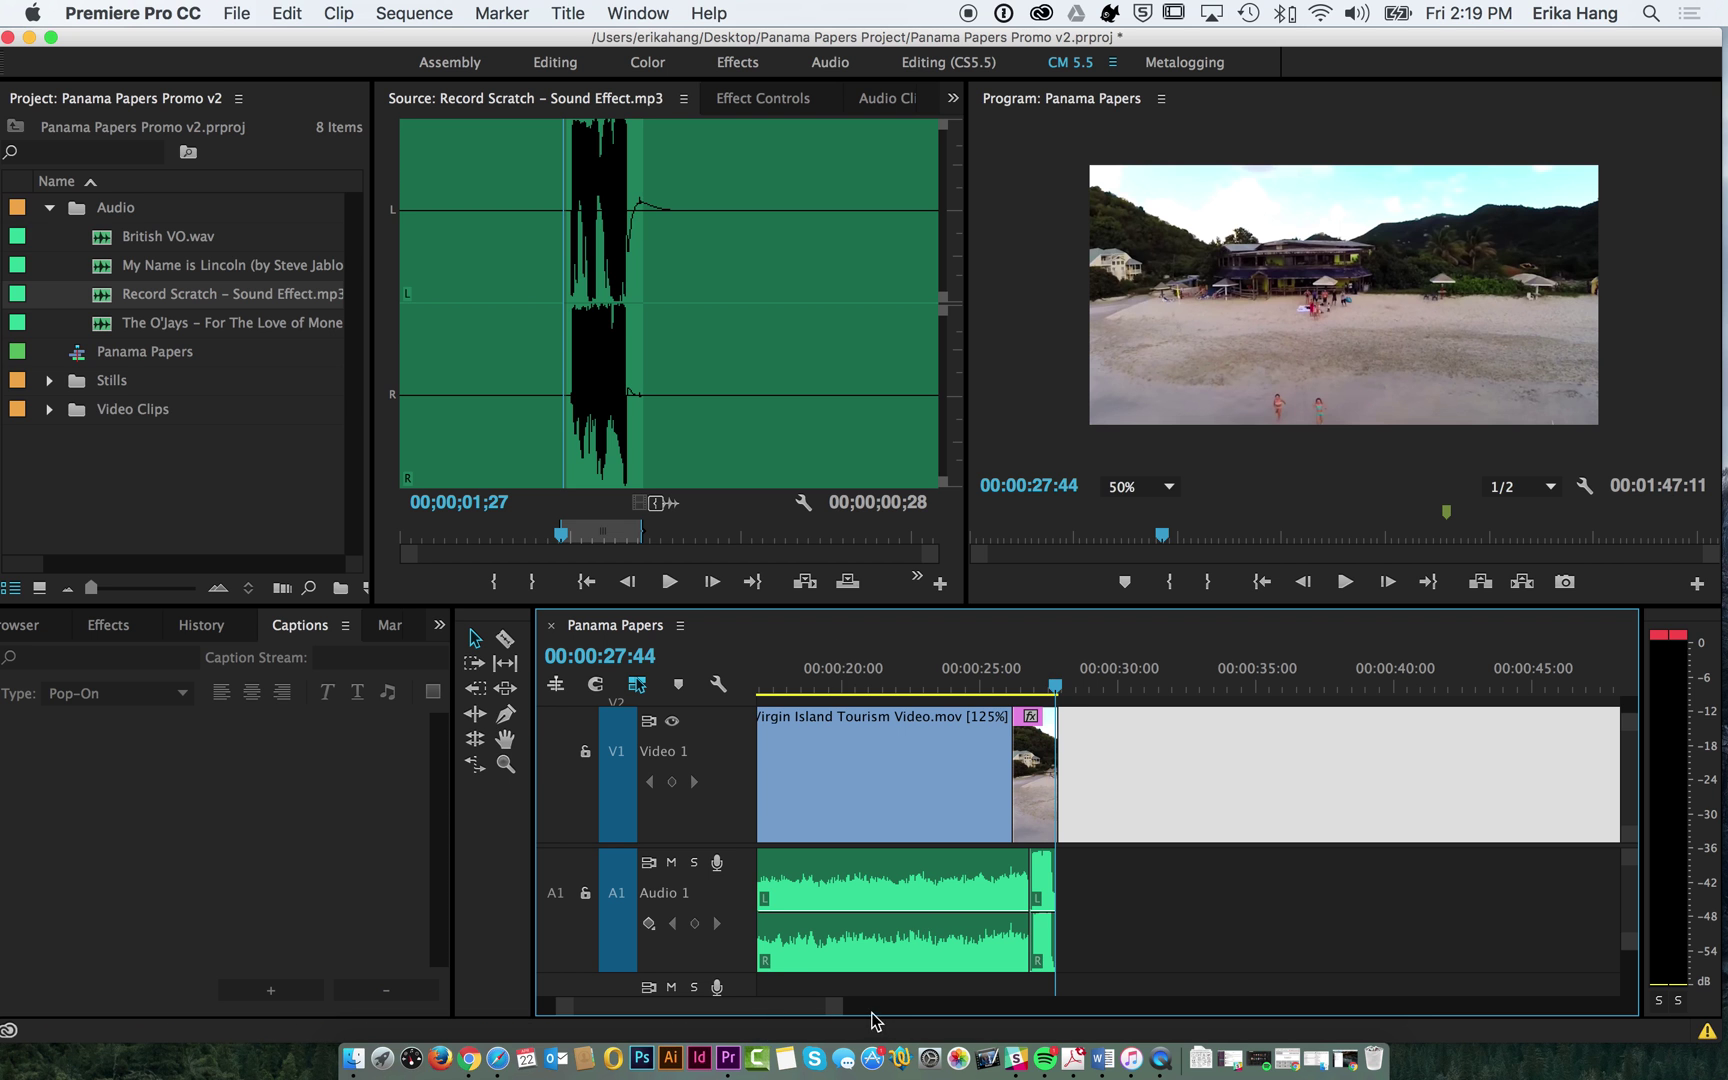
pyautogui.moveTo(829, 1007); pyautogui.dragTo(953, 1010)
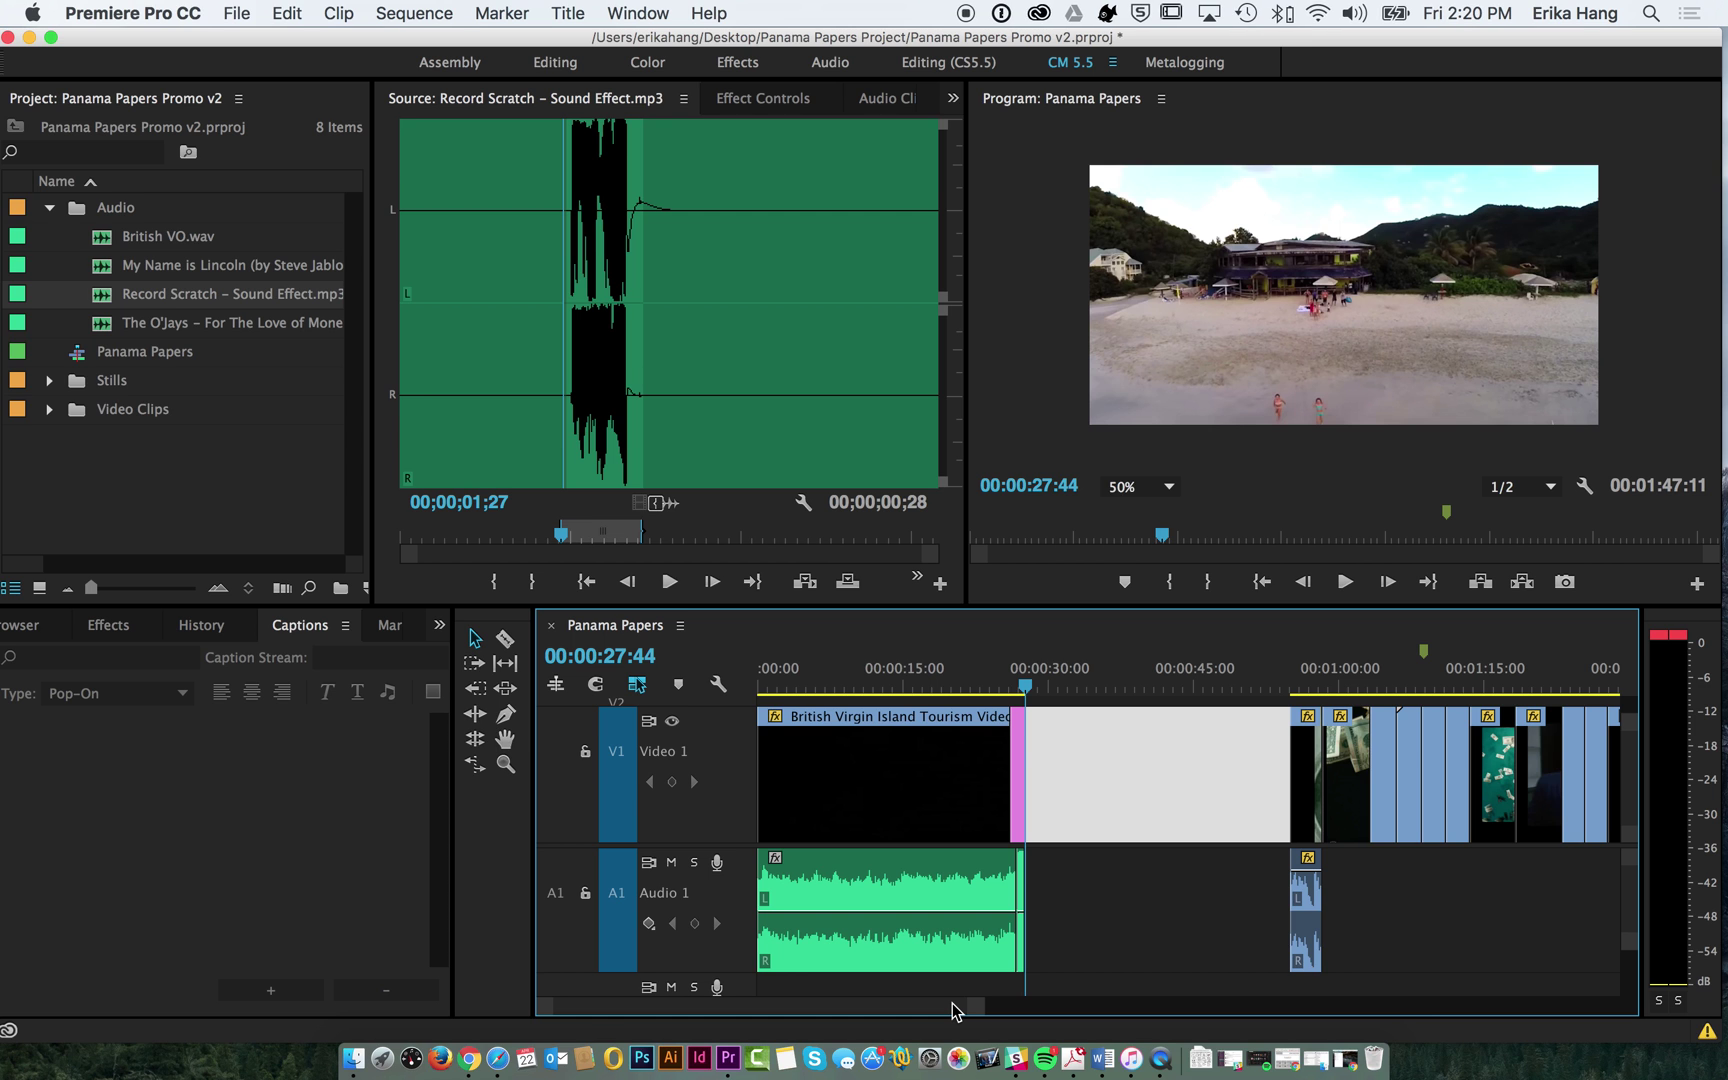
# - Add a 1-second Constant Power crossfade to the start of the Audio 1 music clip
pyautogui.click(125, 624)
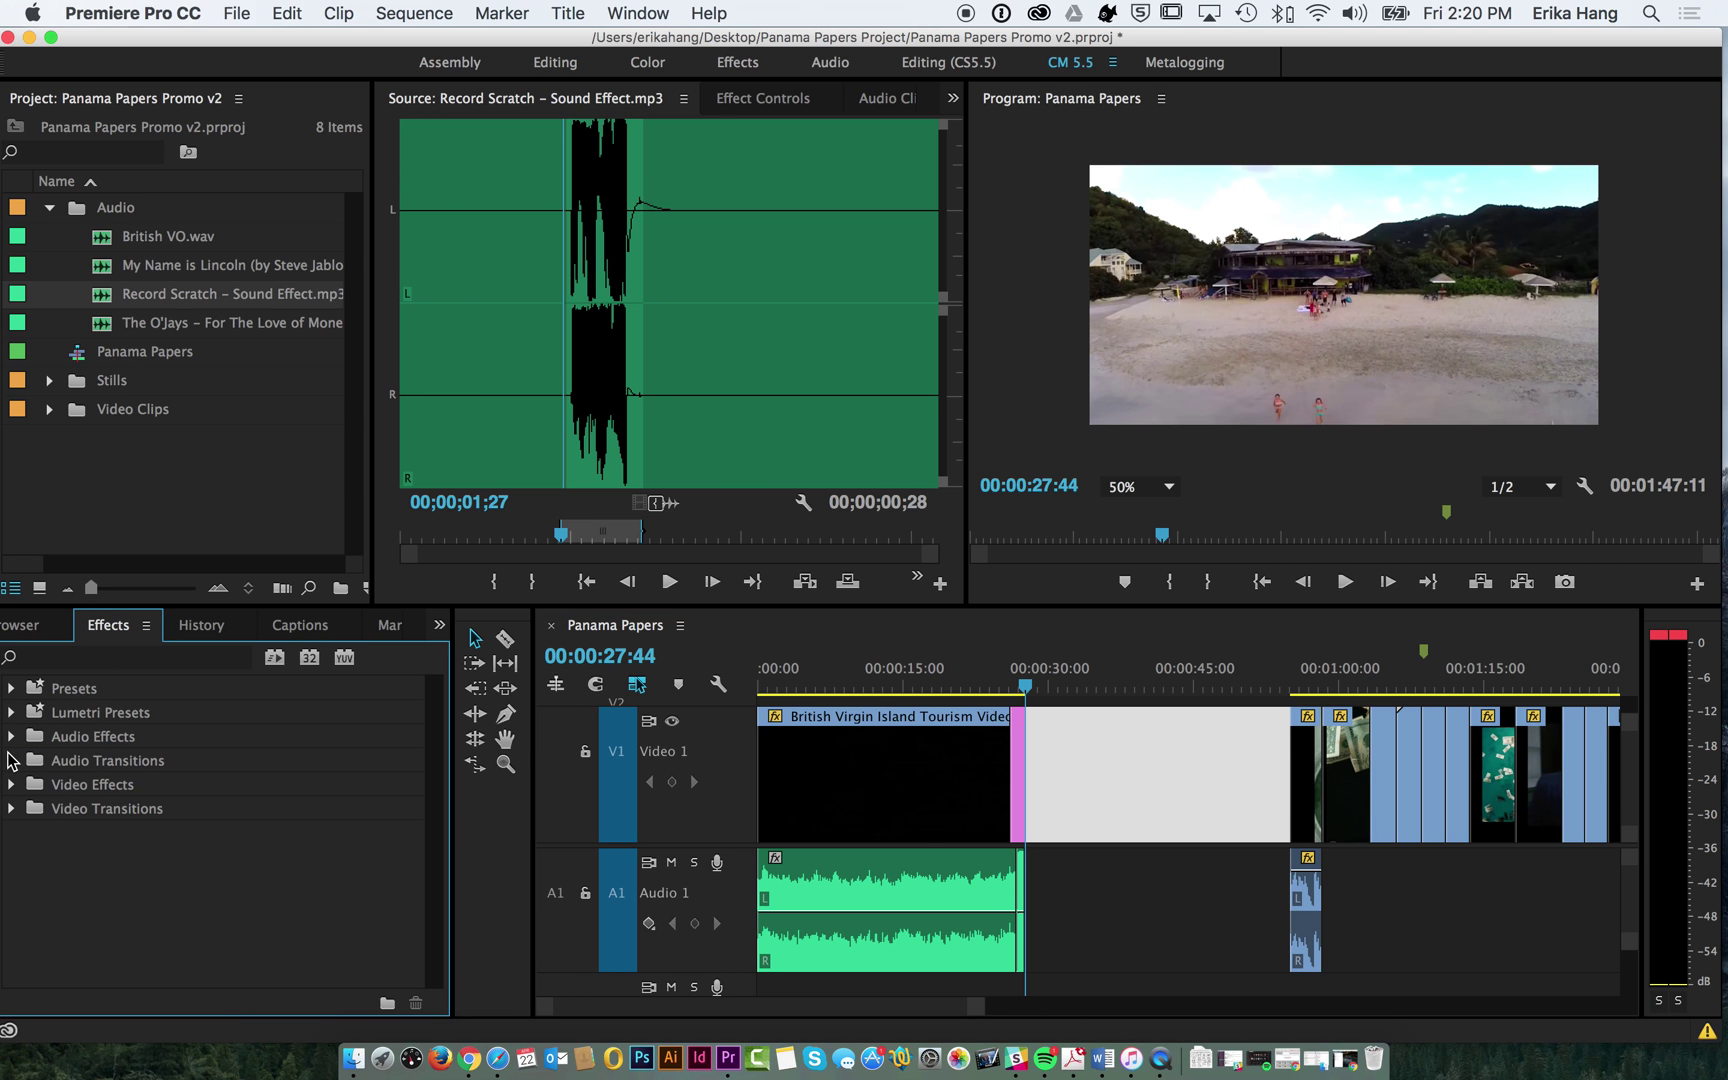
pyautogui.click(11, 760)
pyautogui.click(28, 785)
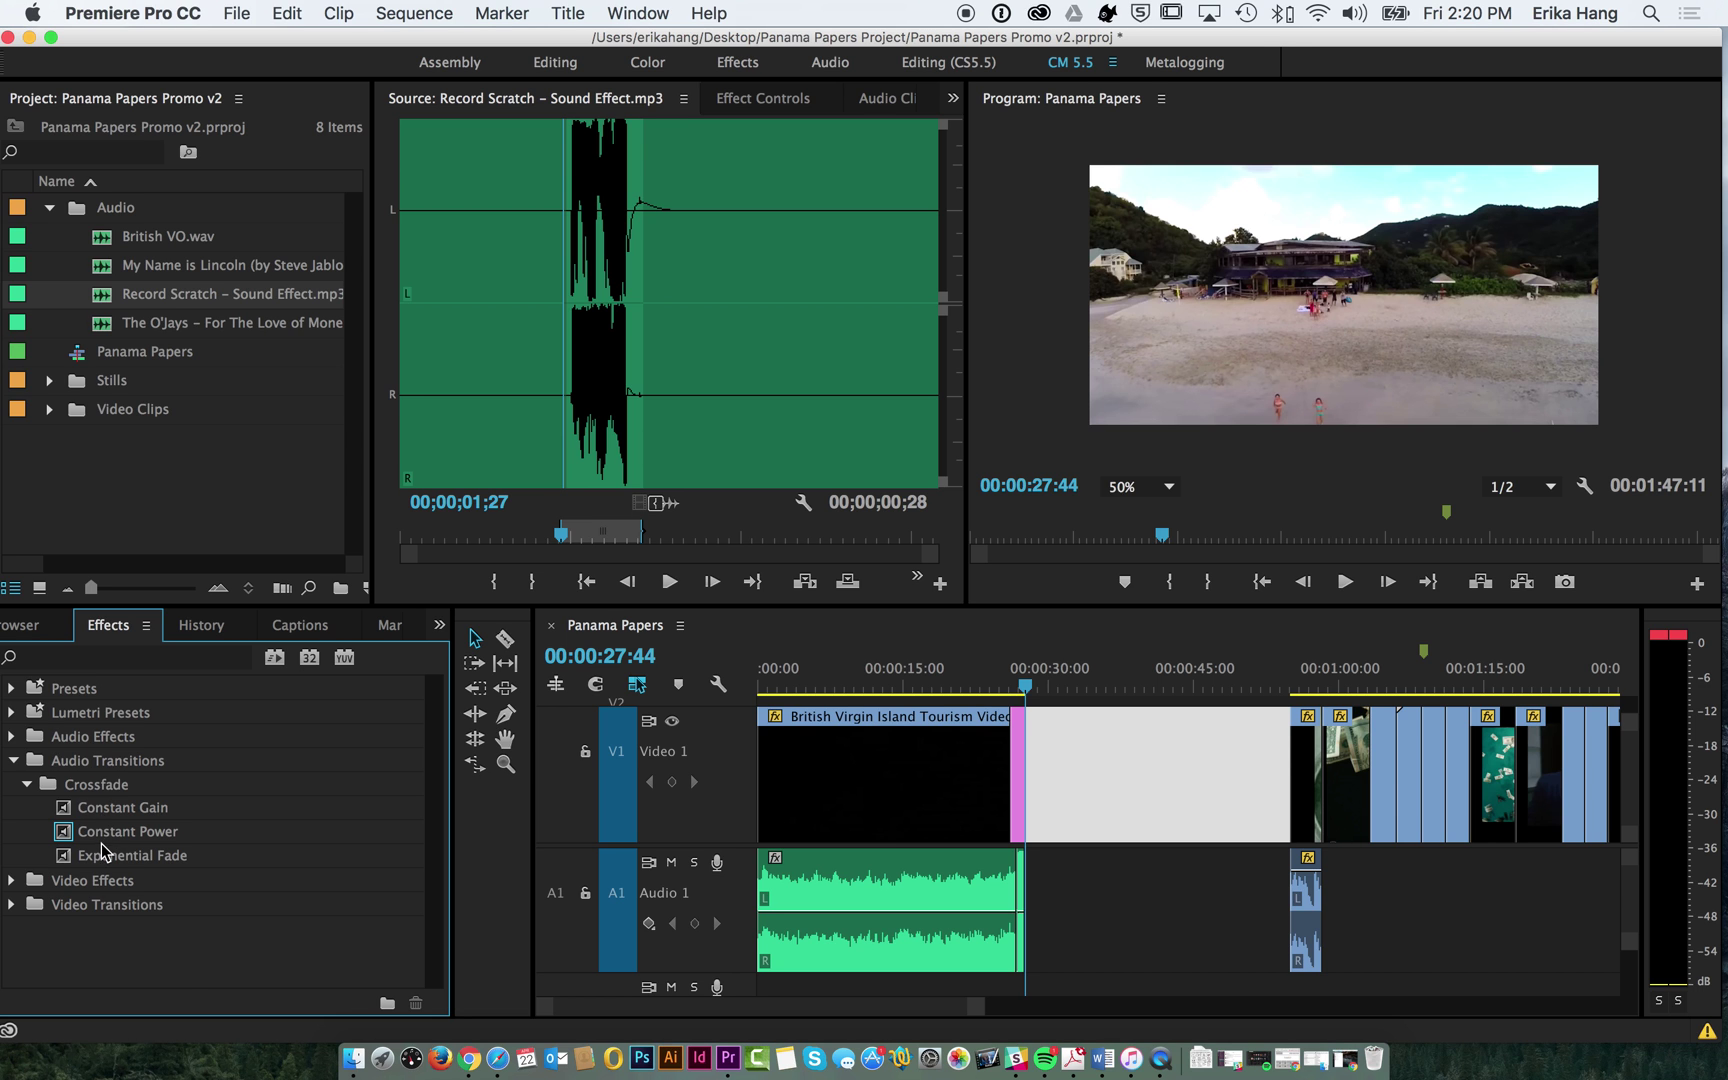
pyautogui.moveTo(100, 832); pyautogui.dragTo(772, 928)
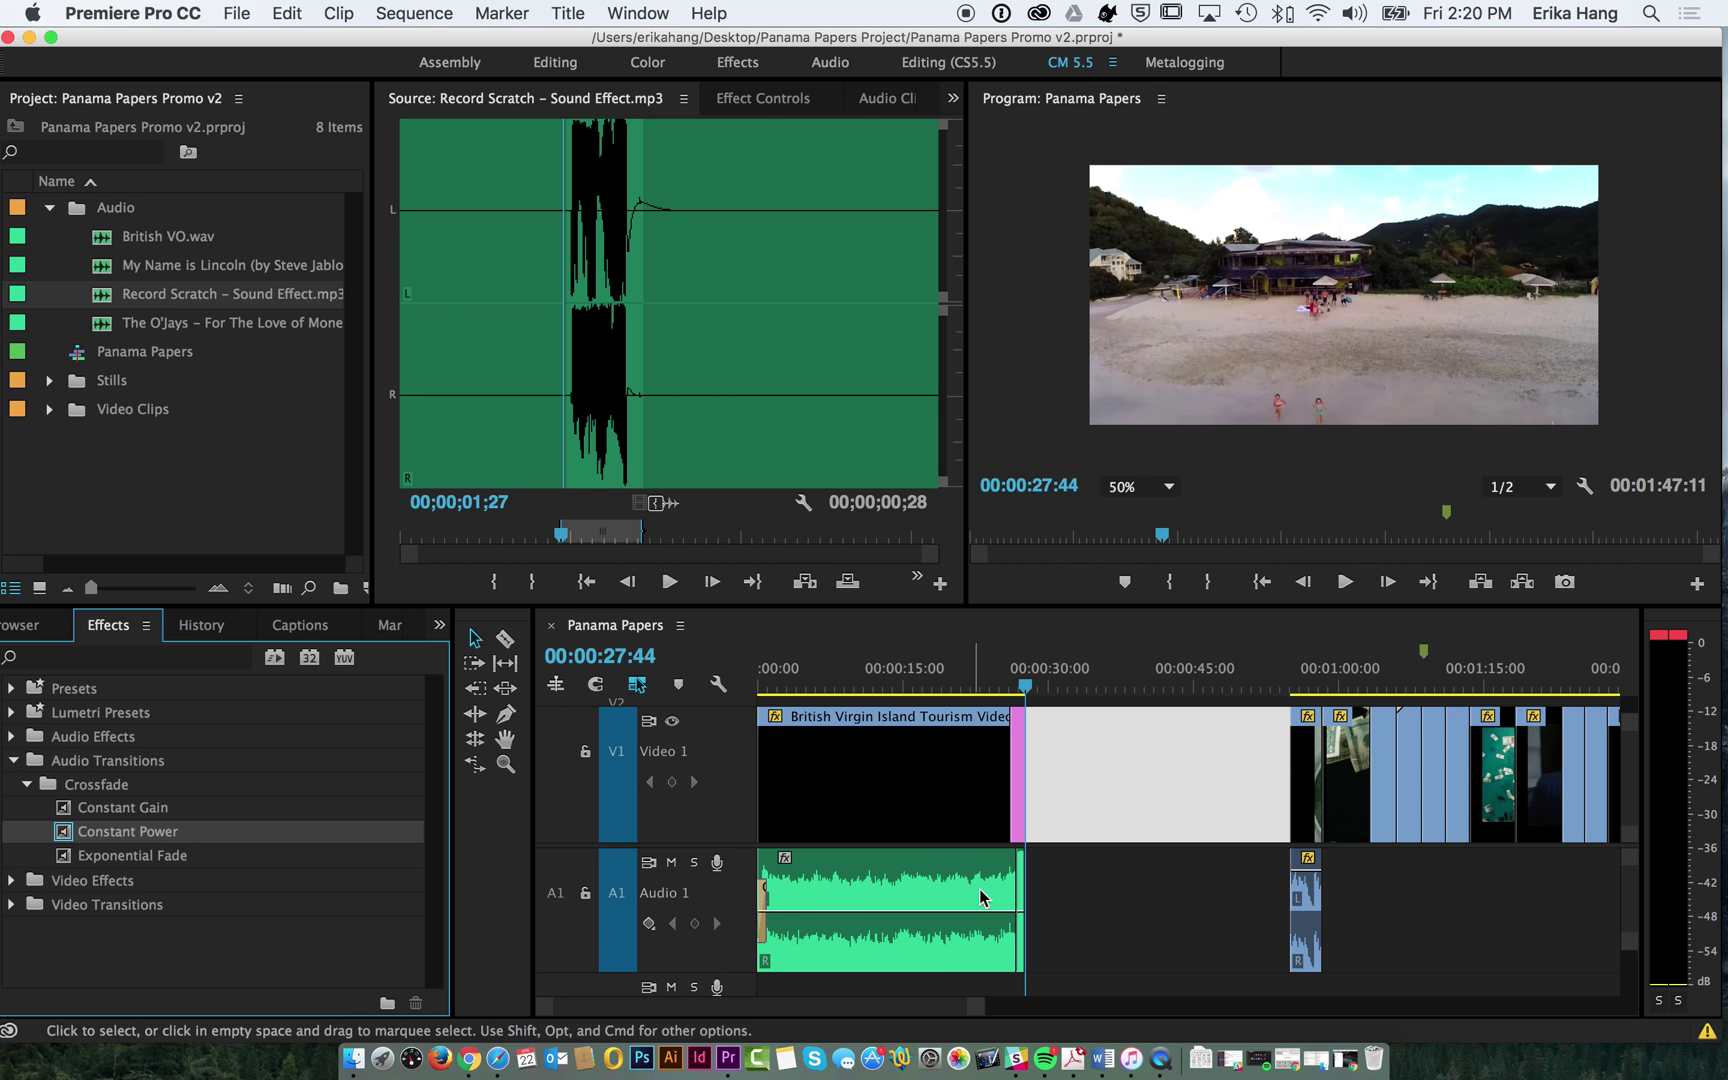
pyautogui.moveTo(1025, 680); pyautogui.dragTo(820, 672)
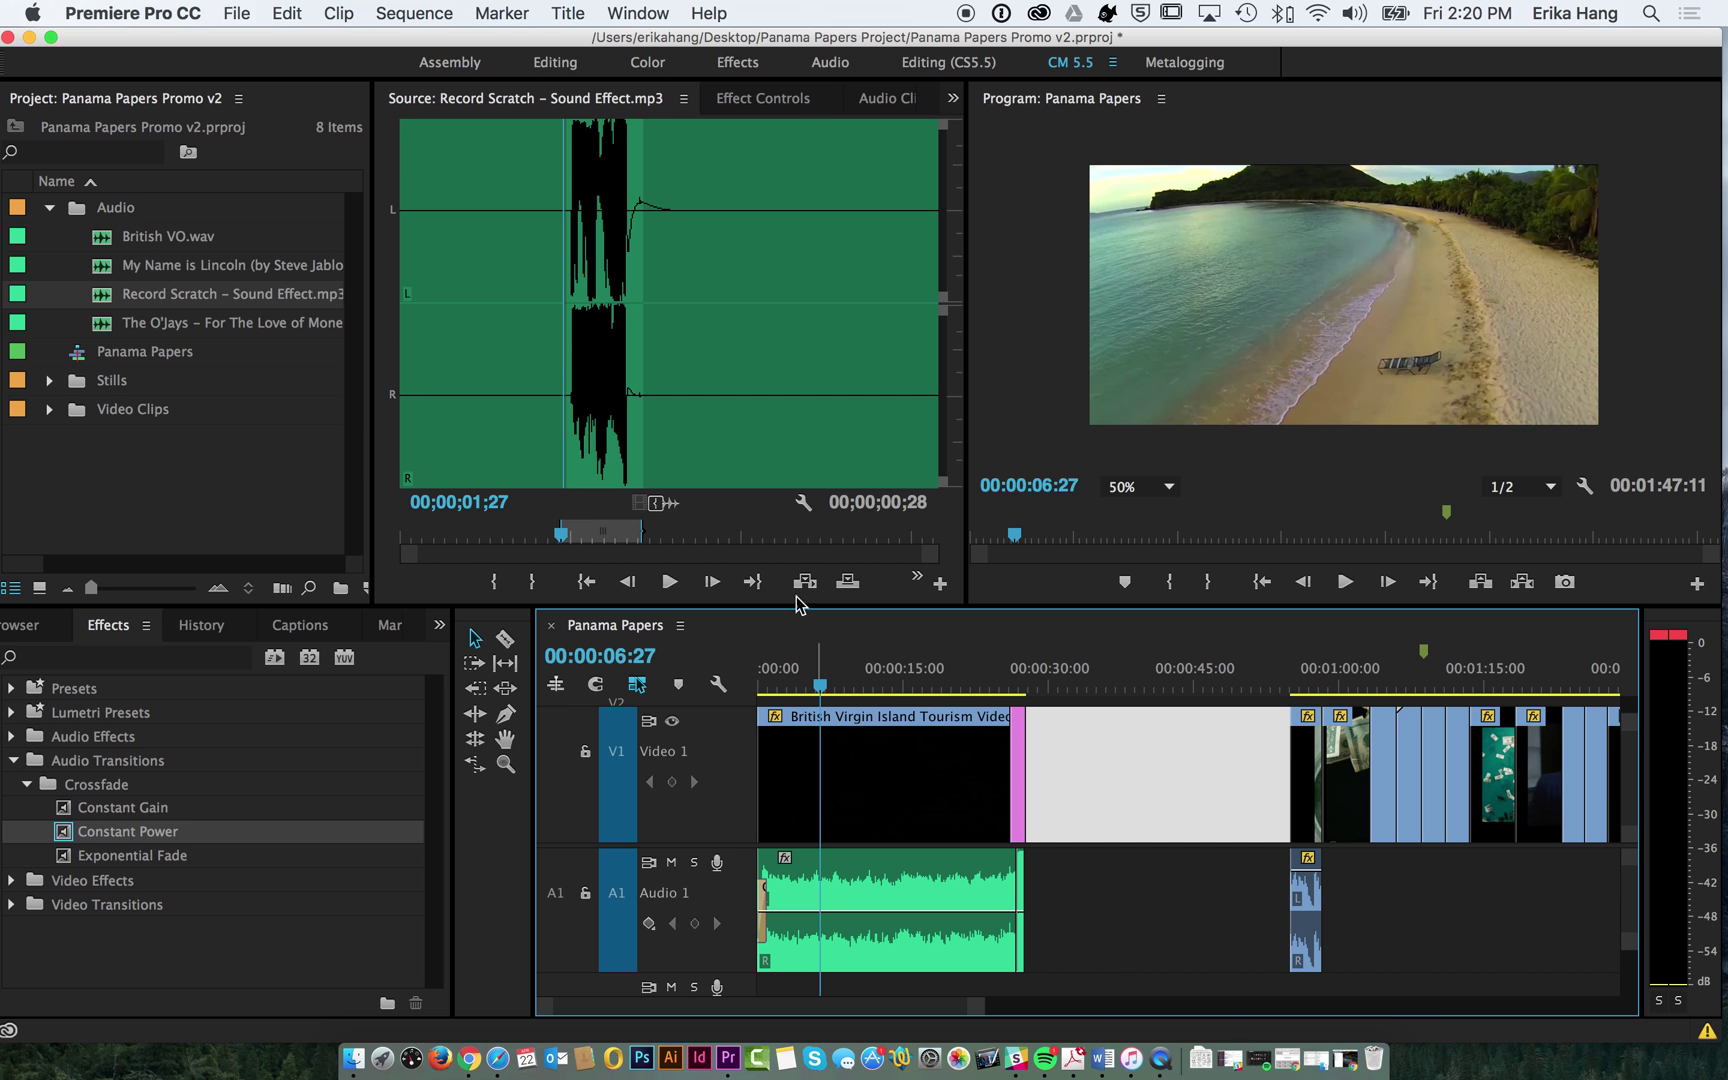
# - Load British VO.wav and place it on Audio 2 in the sequence
pyautogui.doubleClick(108, 244)
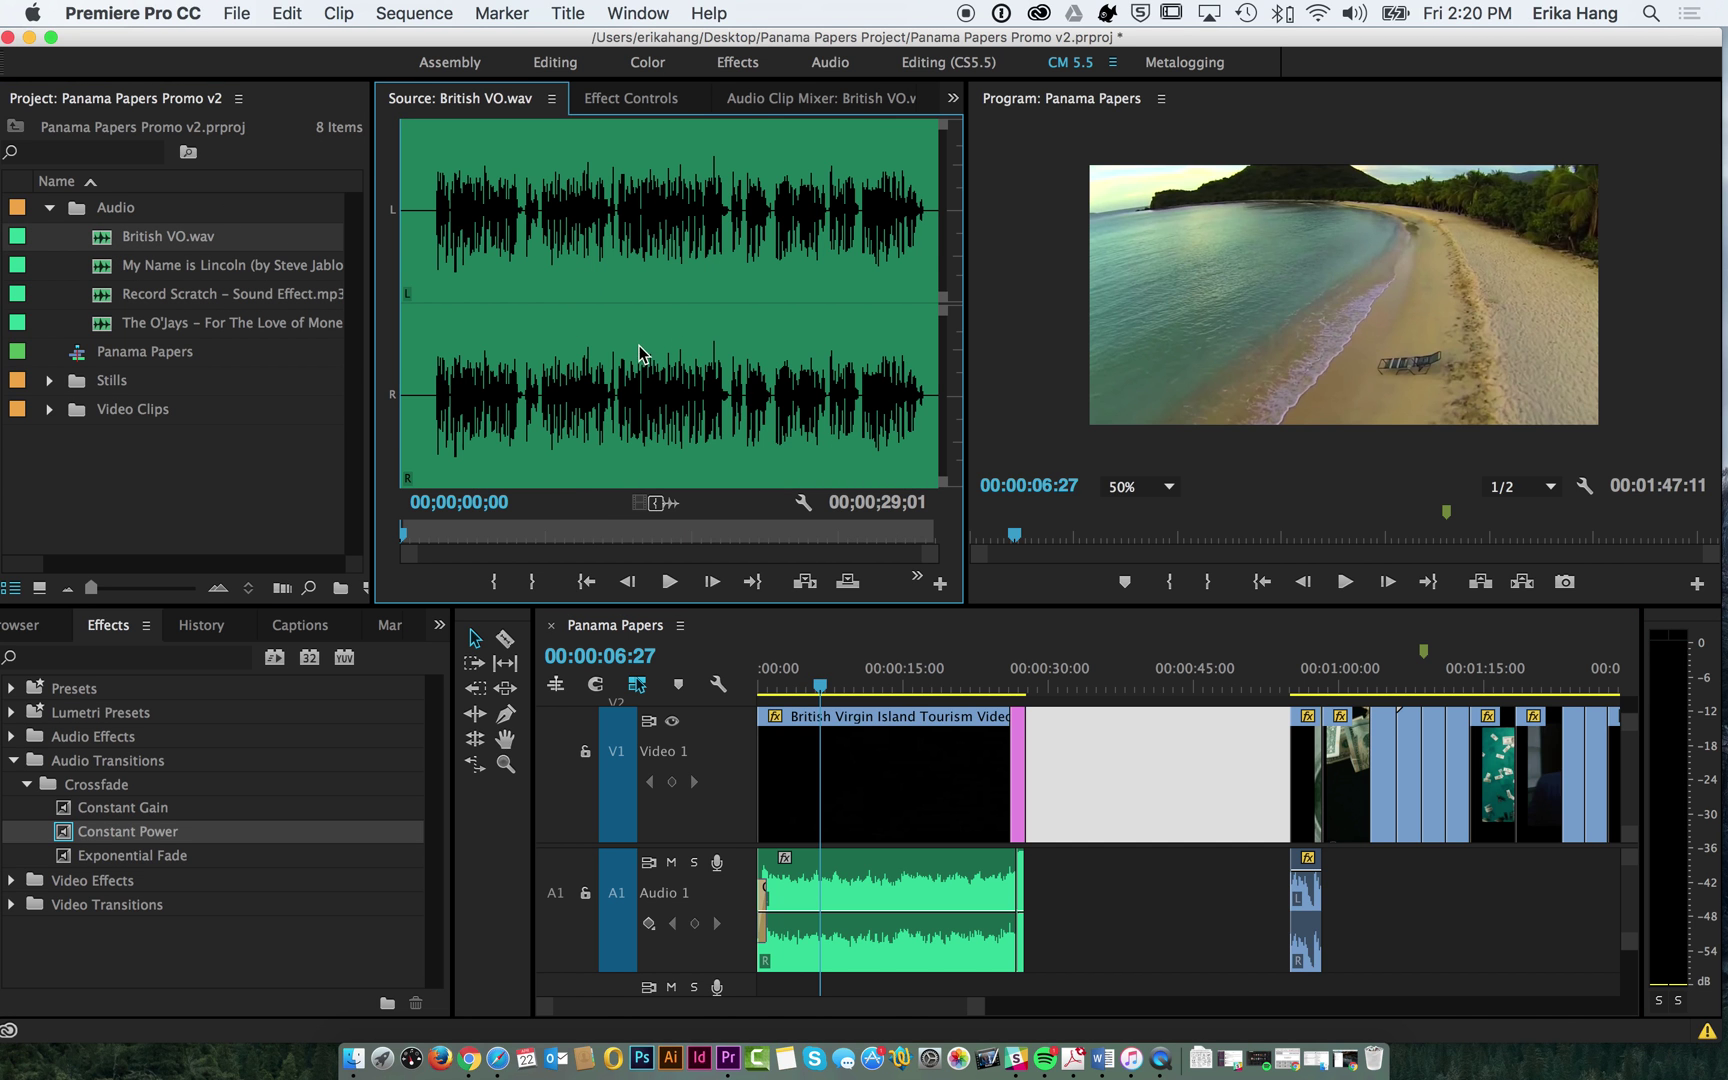
pyautogui.click(172, 240)
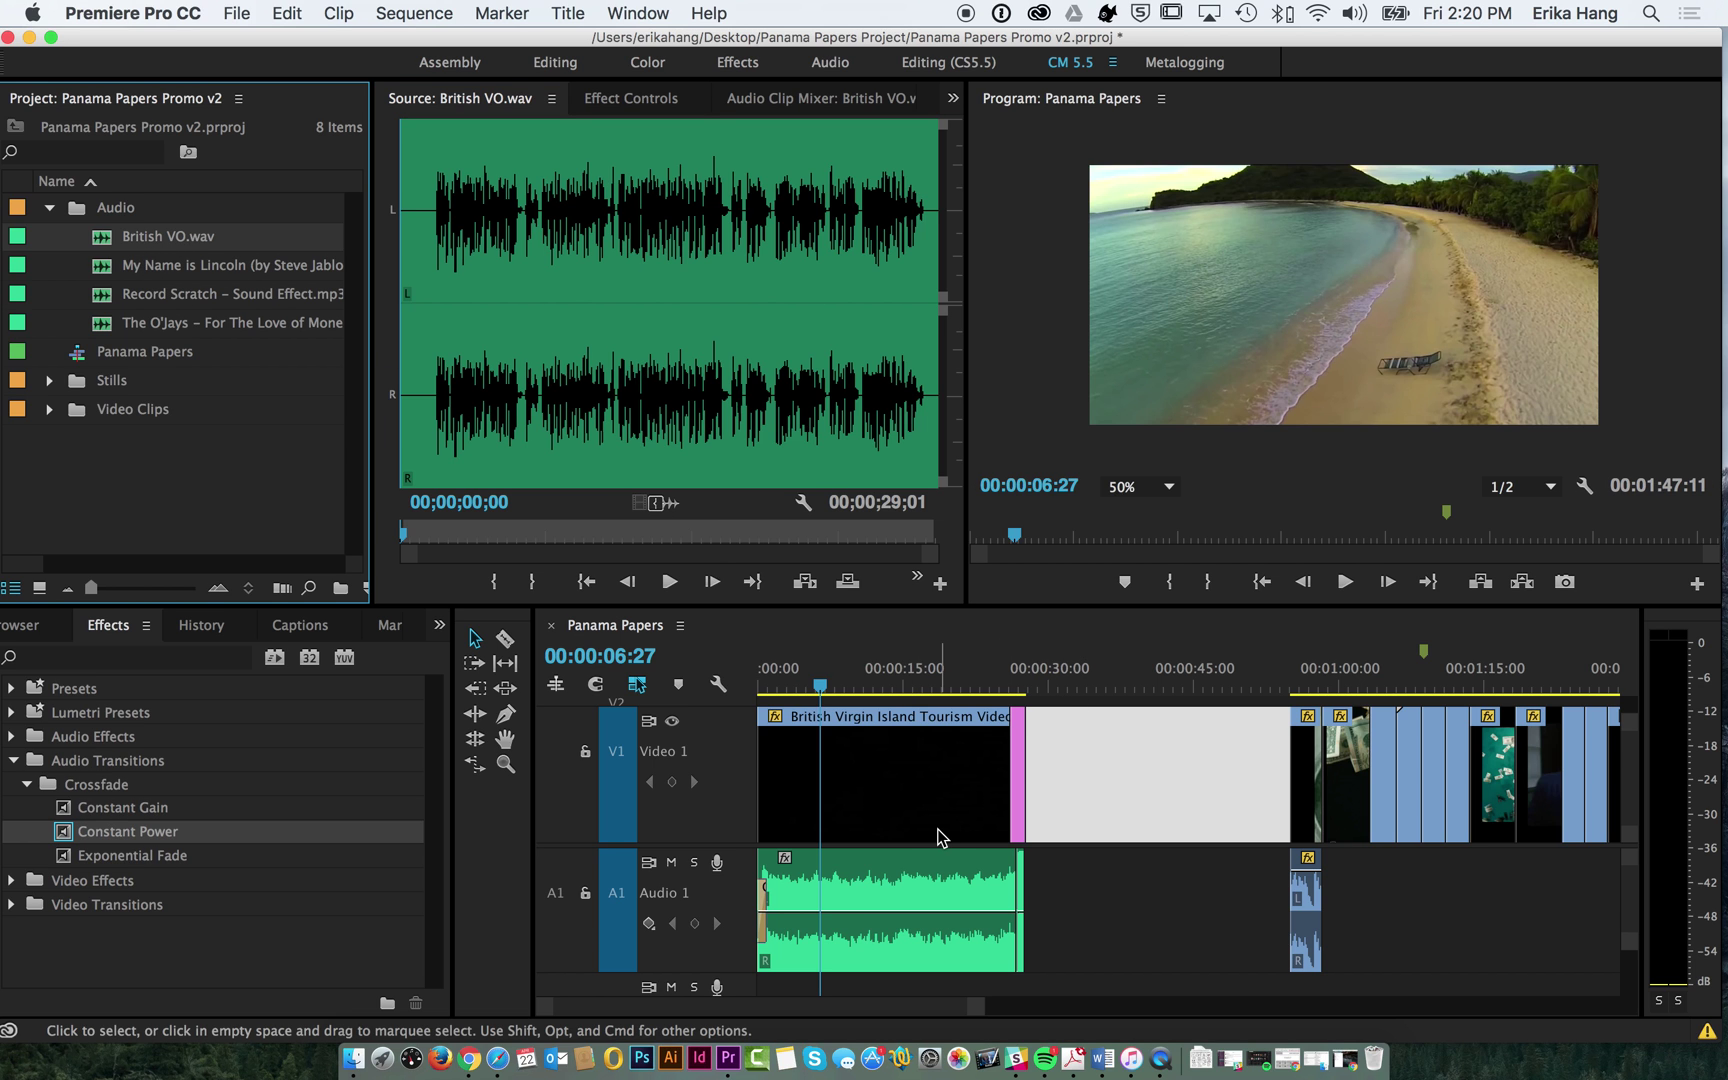
pyautogui.scroll(-1, 937, 855)
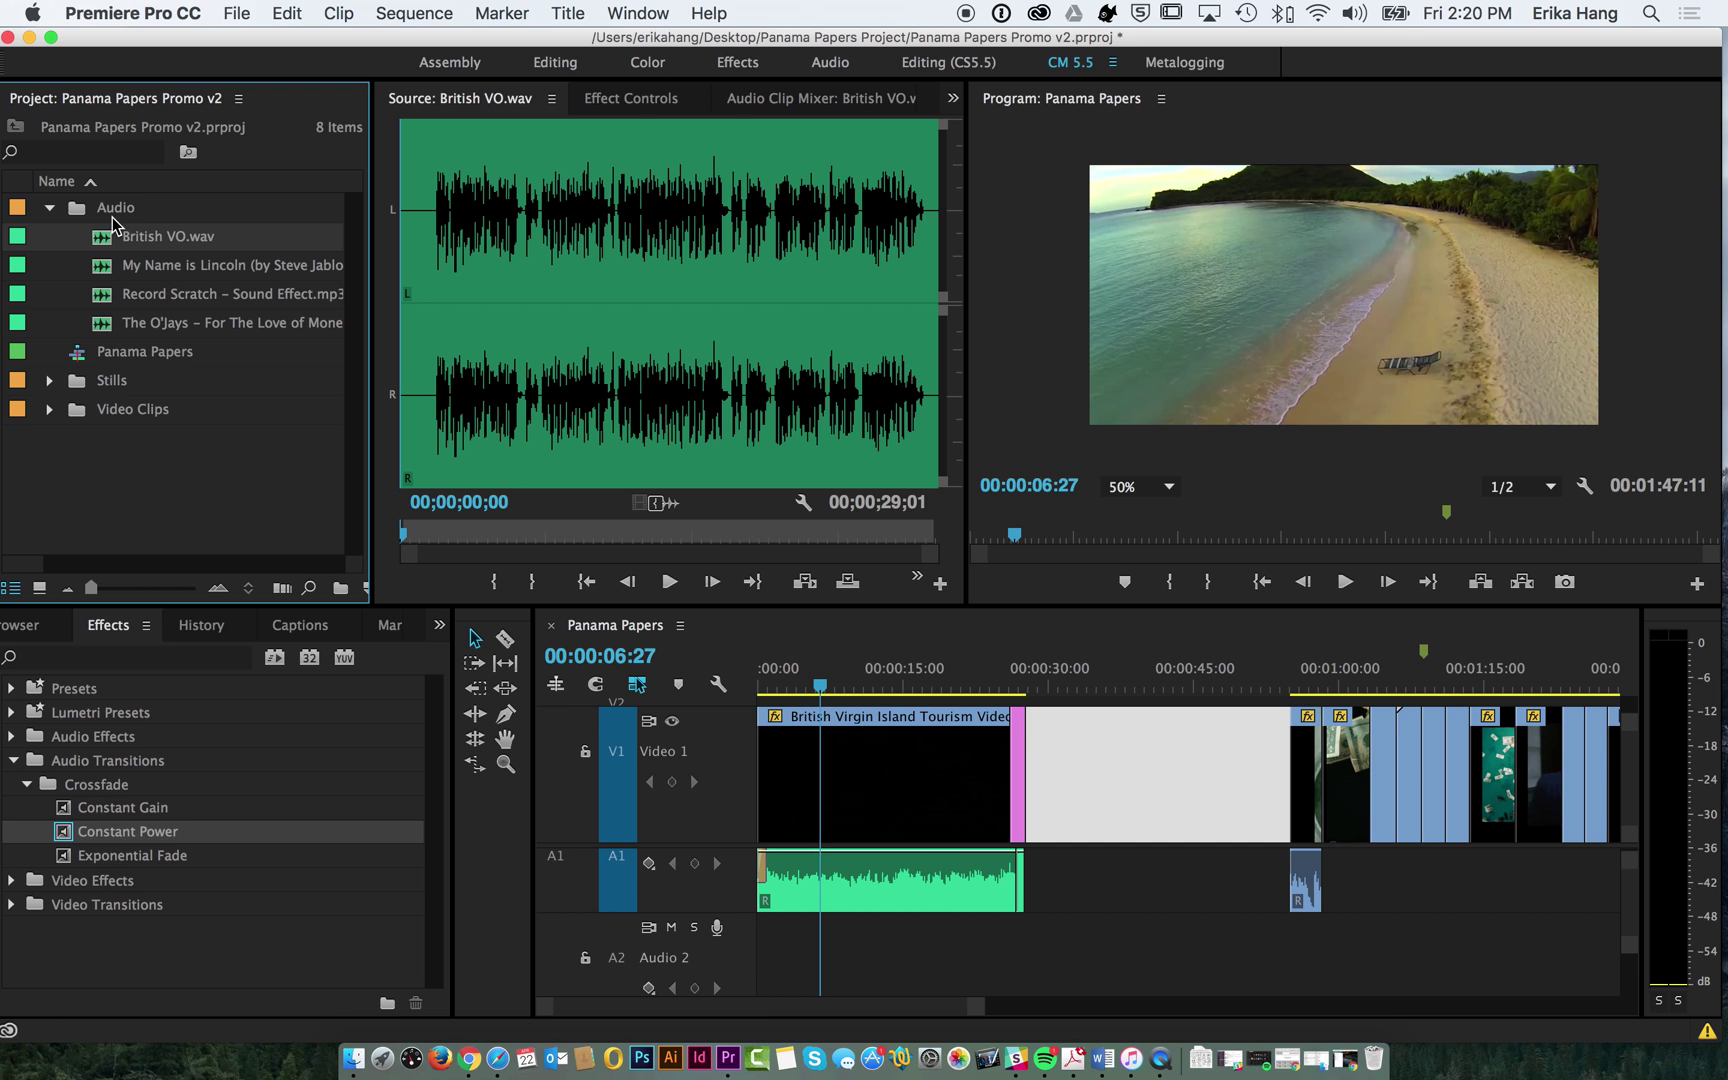
pyautogui.moveTo(119, 240); pyautogui.dragTo(741, 944)
pyautogui.scroll(-1, 907, 865)
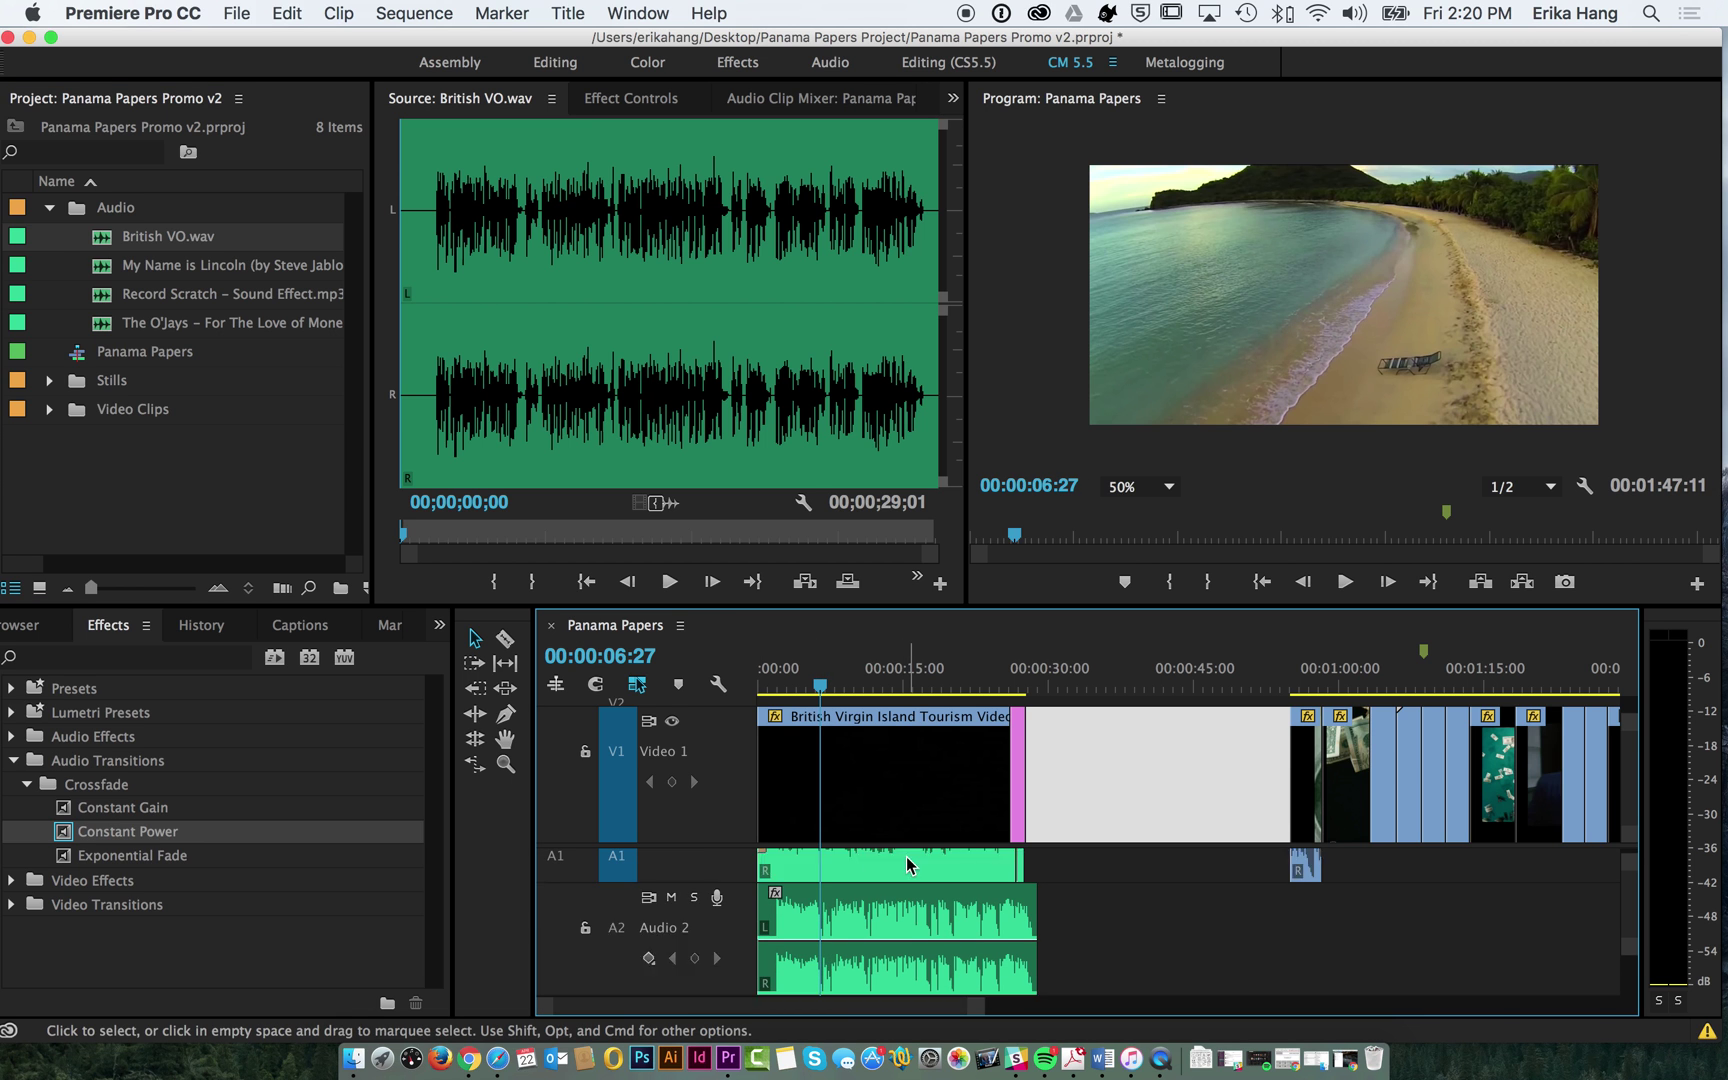
pyautogui.scroll(-2, 907, 865)
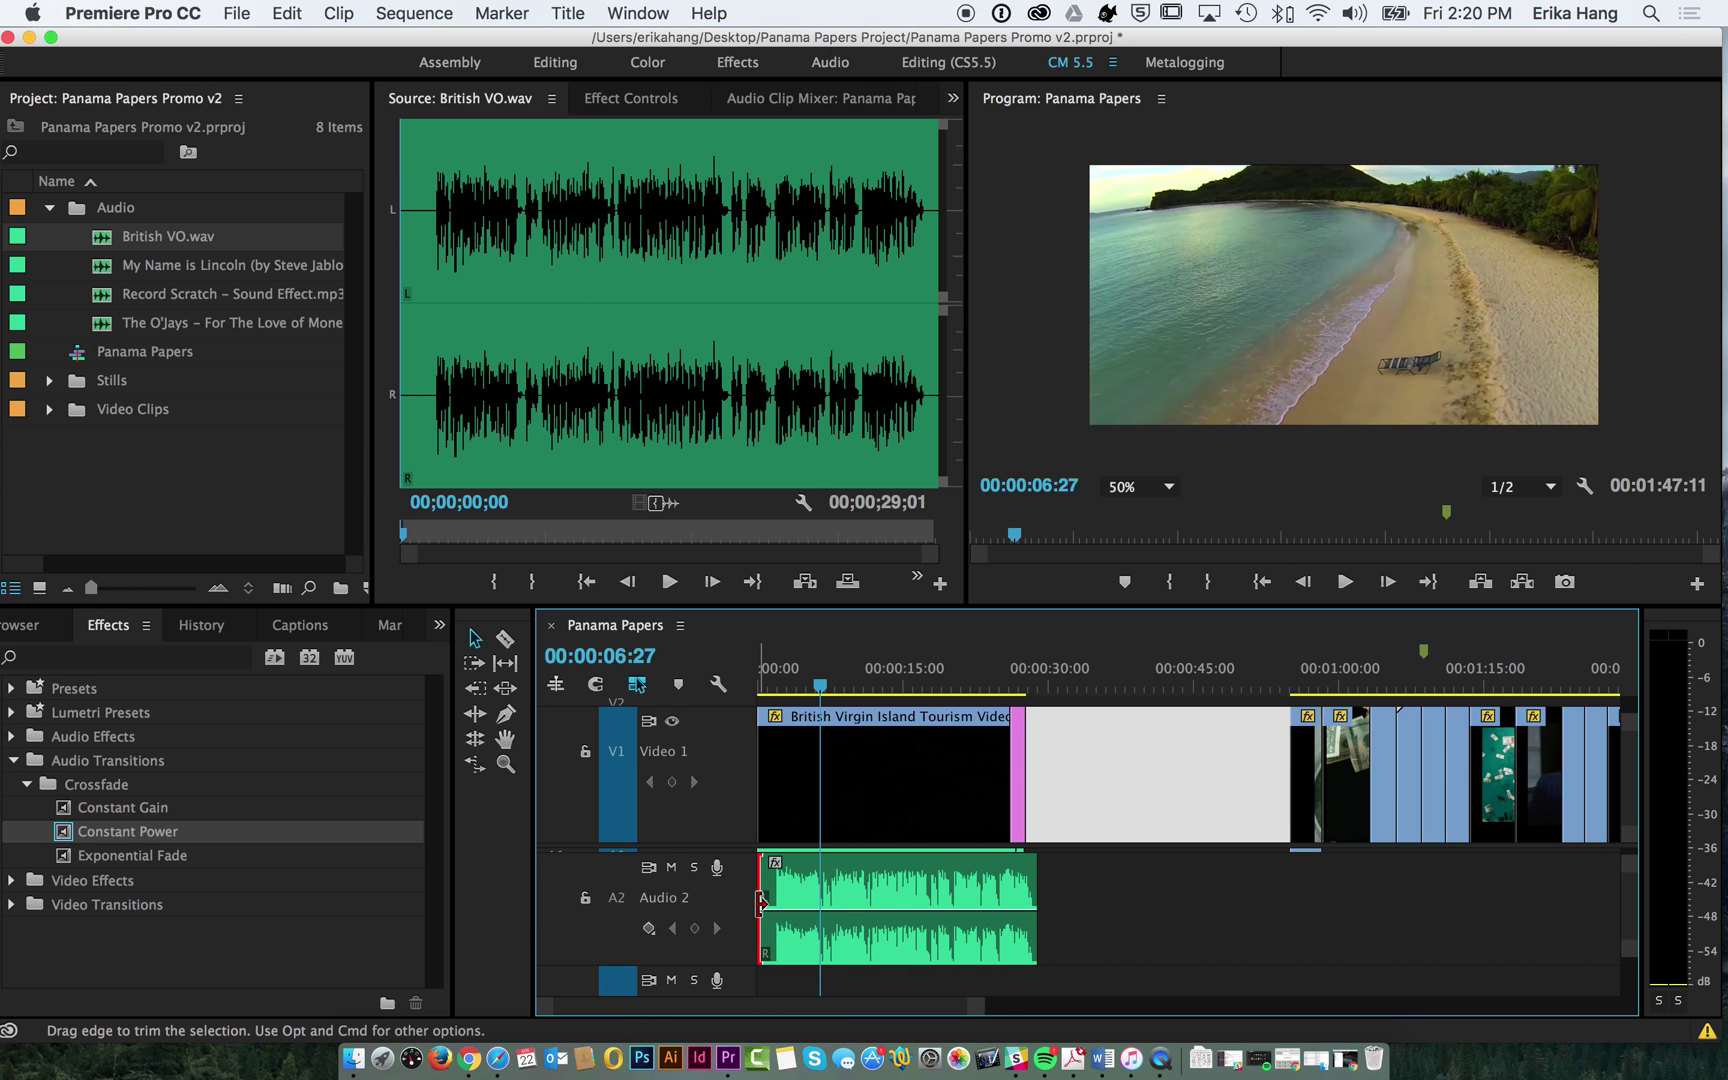
# - Trim the voiceover's opening, slide it to the sequence start, and play back from 0
pyautogui.moveTo(760, 903); pyautogui.dragTo(771, 903)
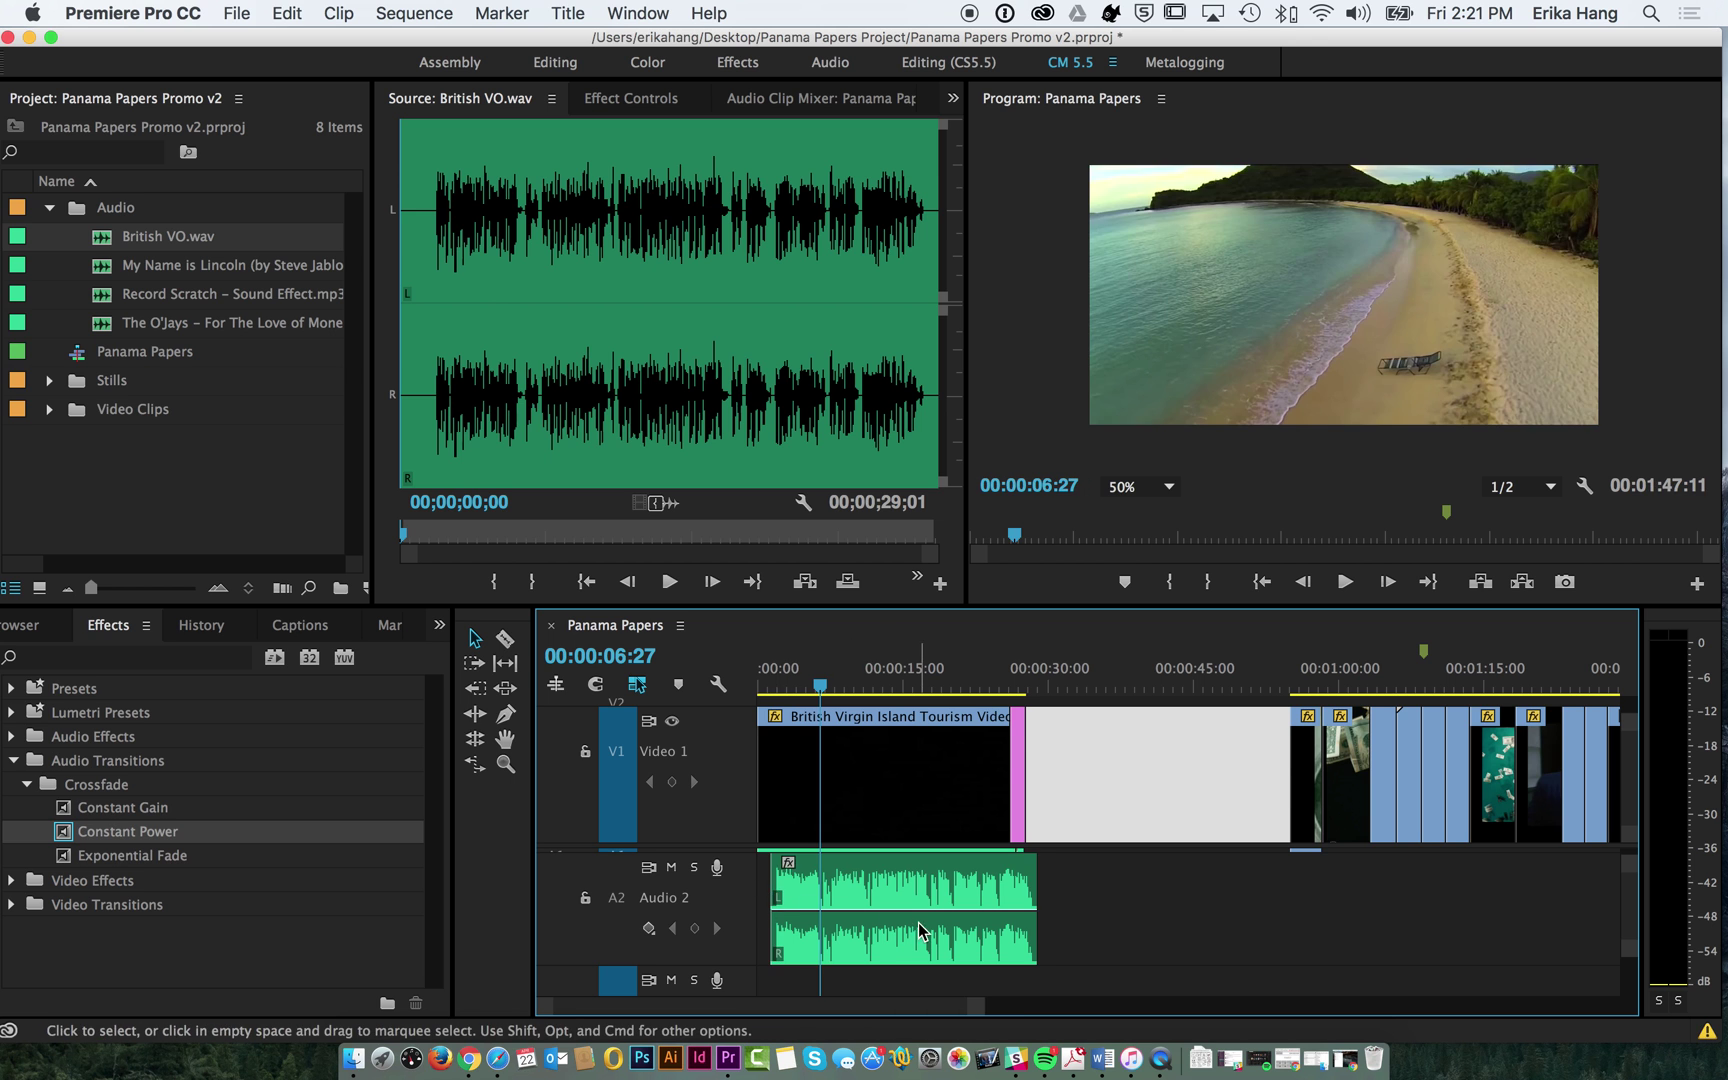
pyautogui.moveTo(920, 932); pyautogui.dragTo(909, 932)
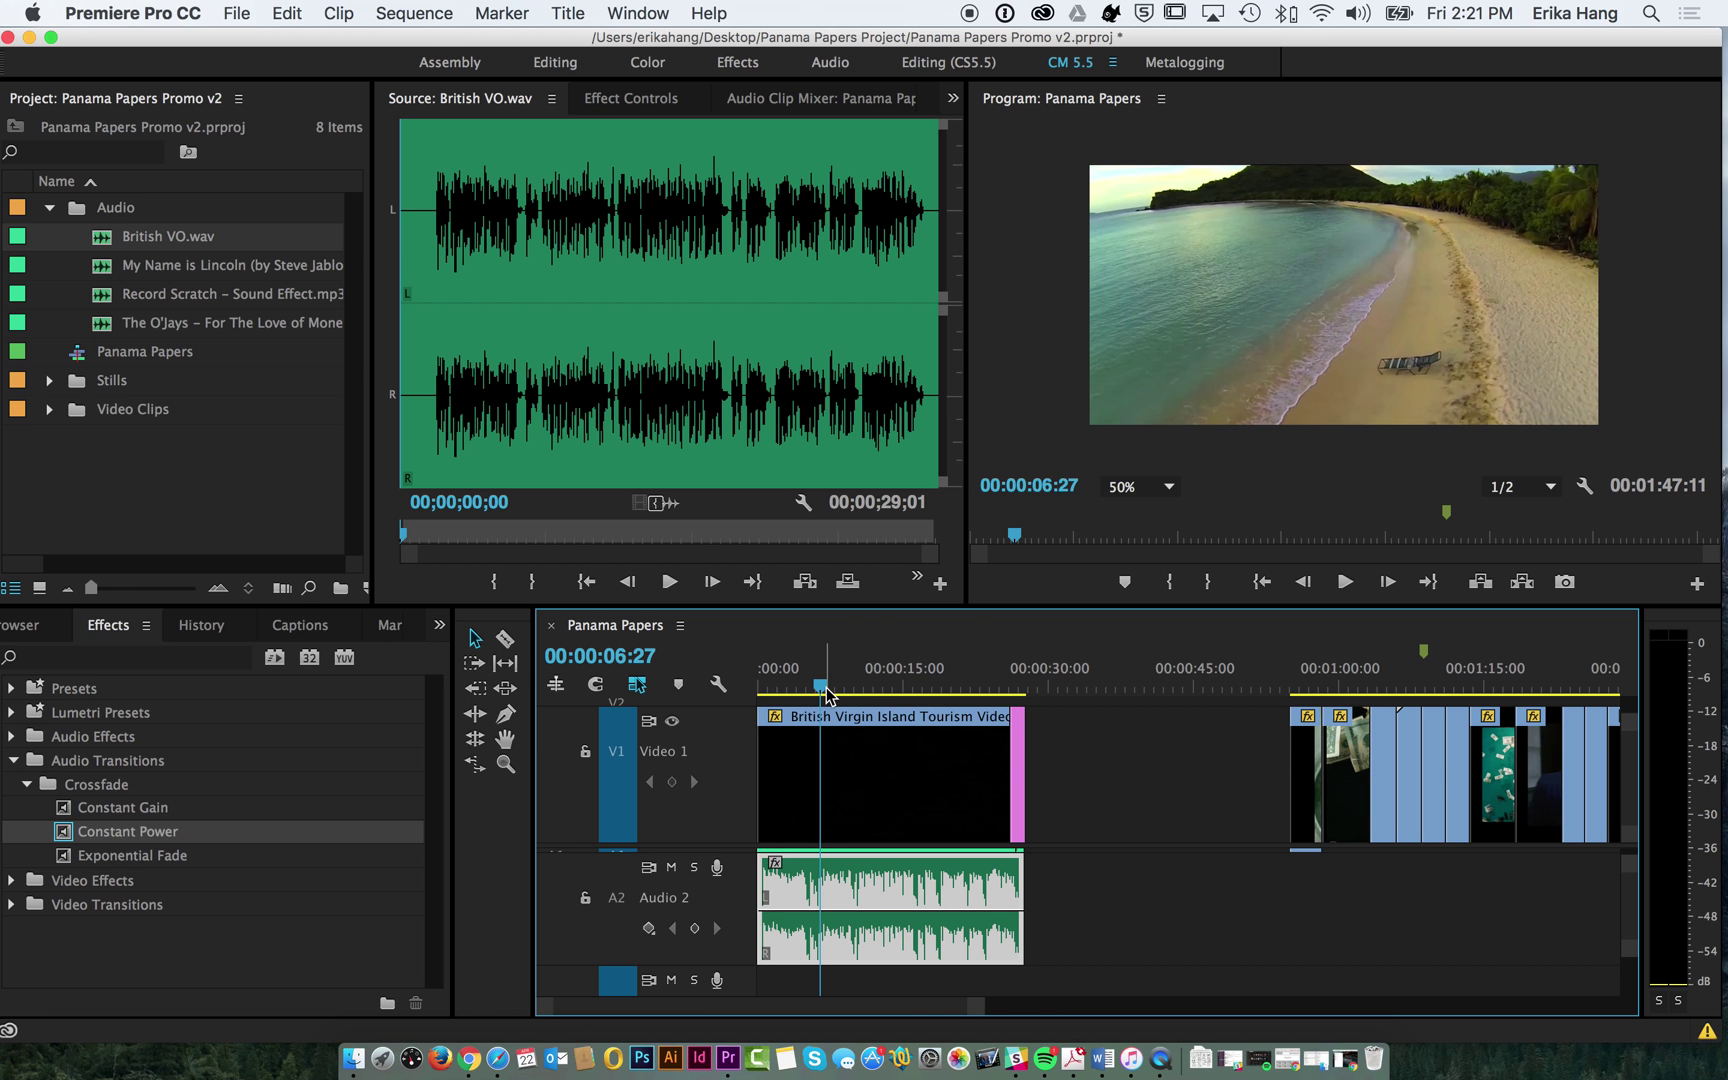
pyautogui.moveTo(826, 694); pyautogui.dragTo(740, 666)
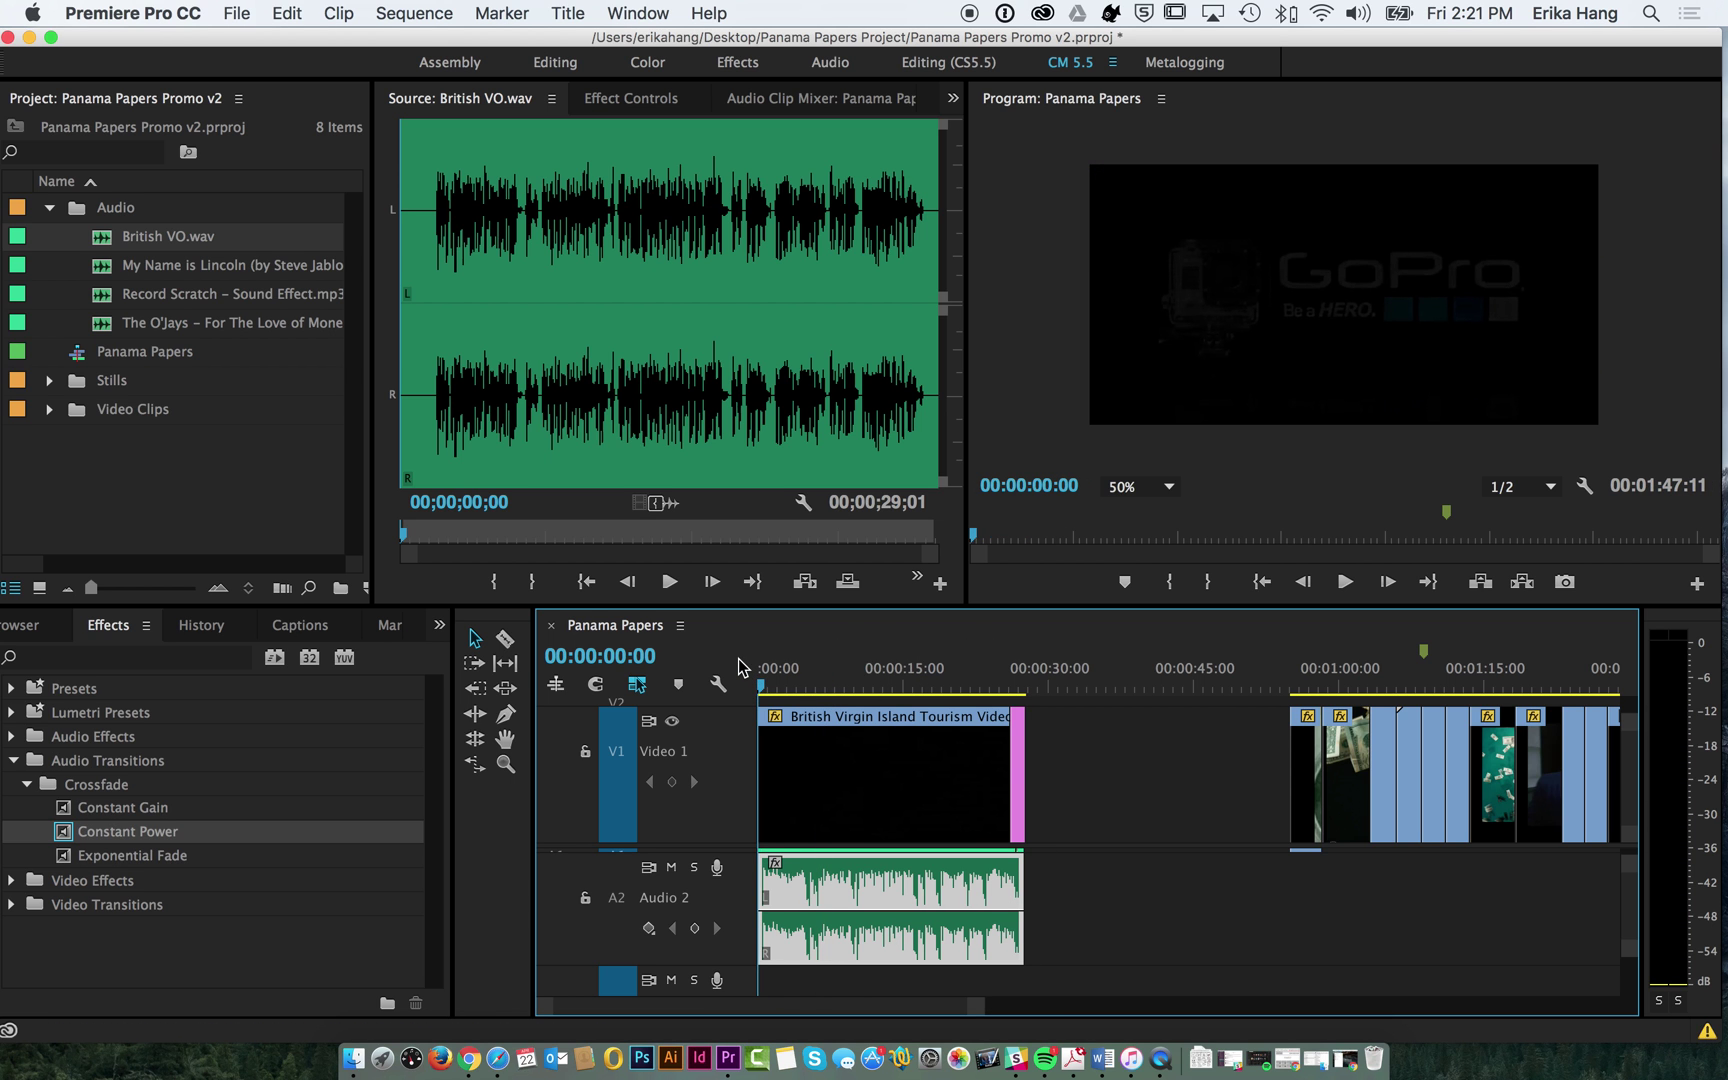
pyautogui.press('space')
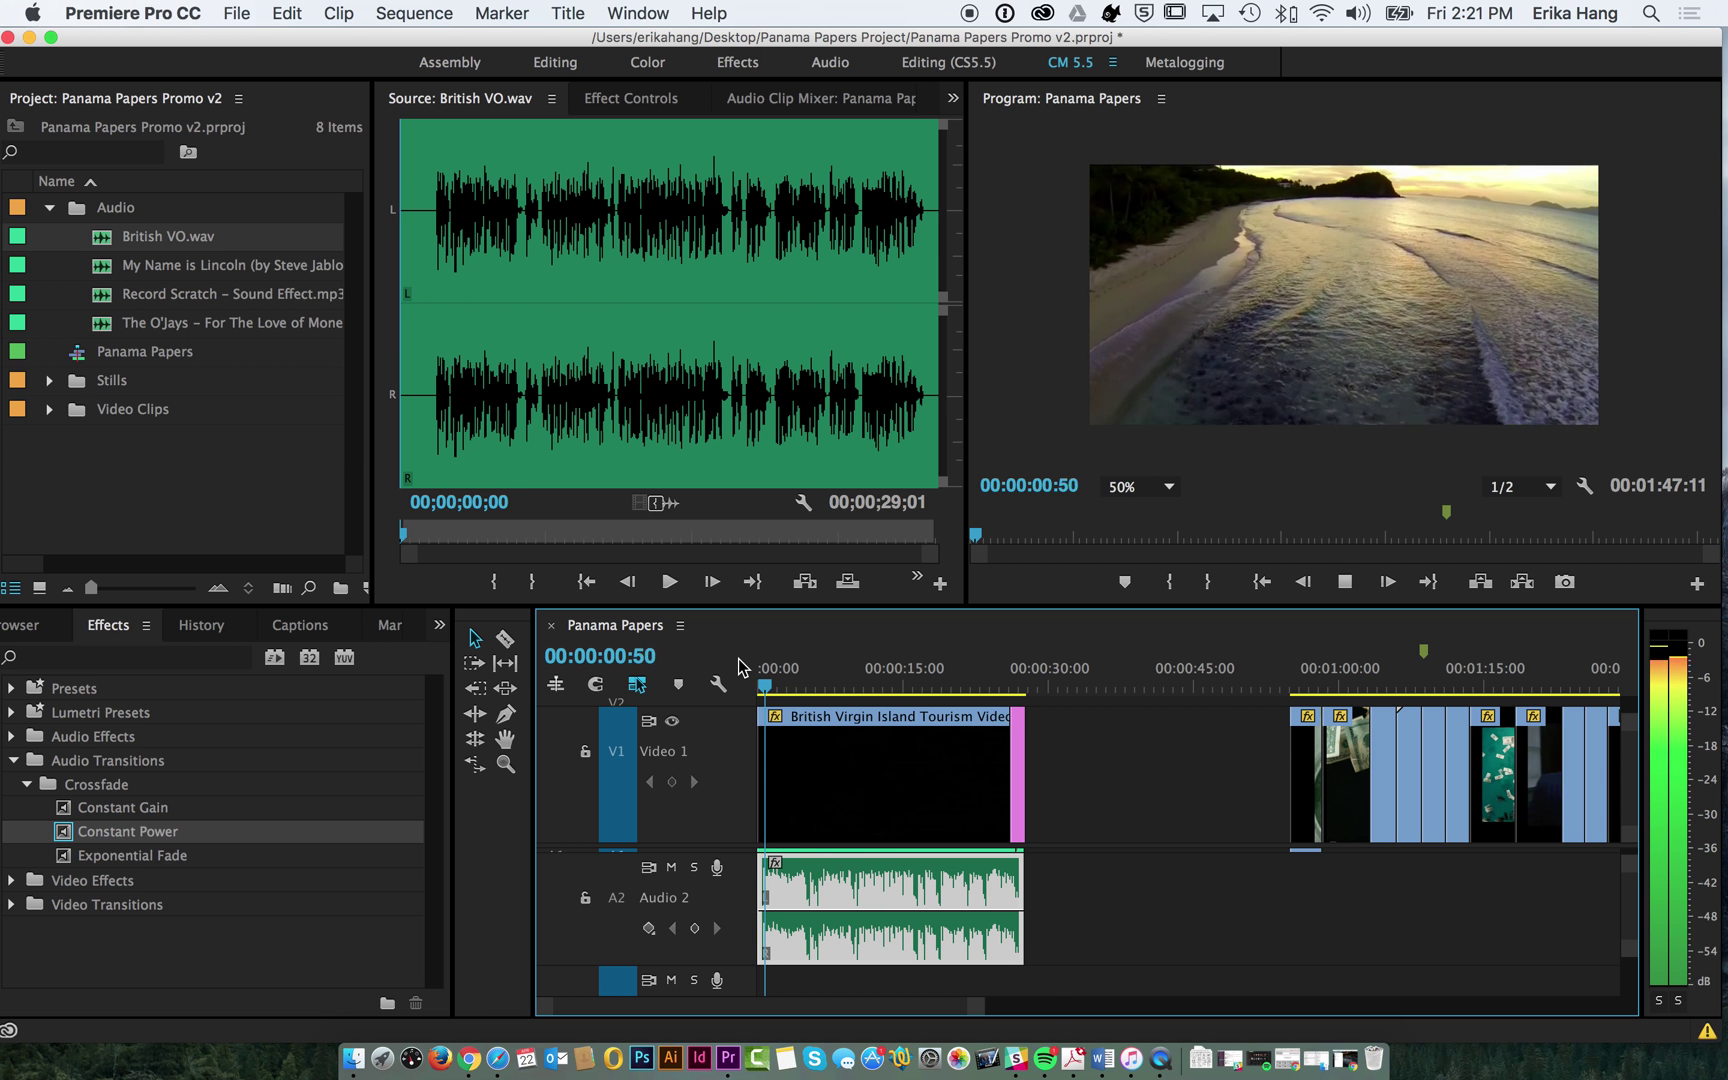
pyautogui.scroll(2, 946, 919)
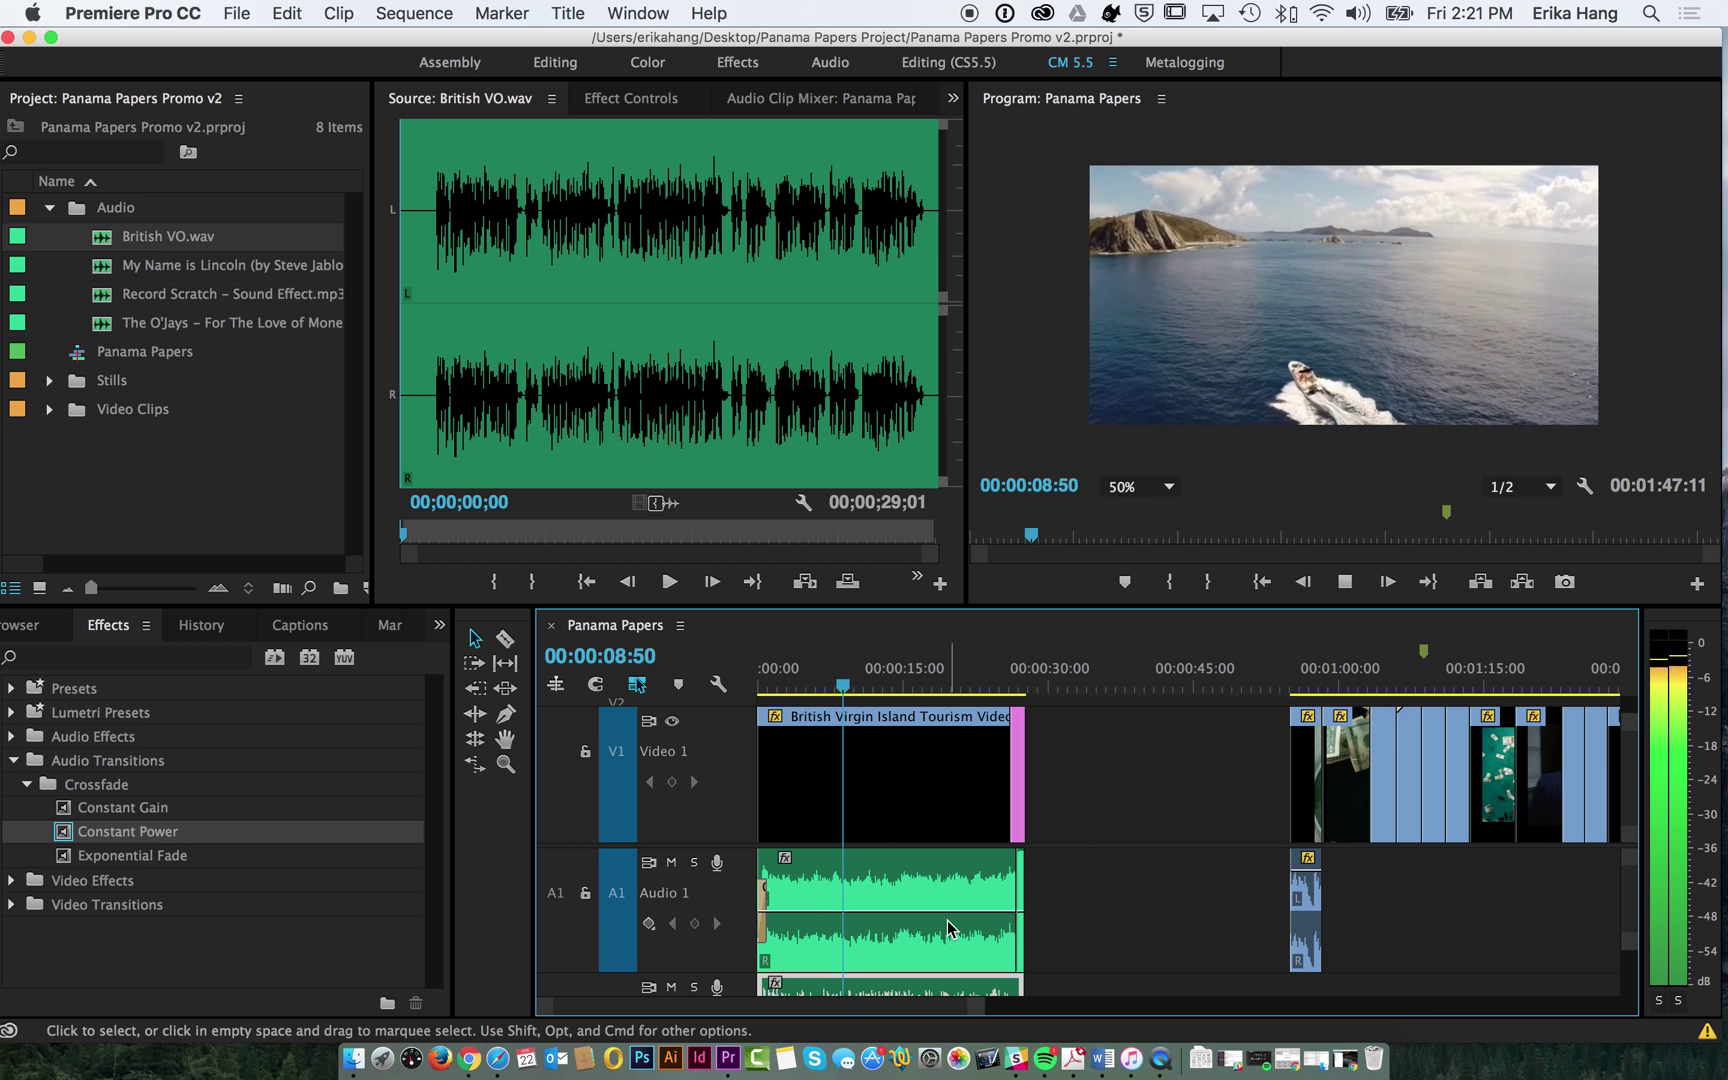
pyautogui.press('space')
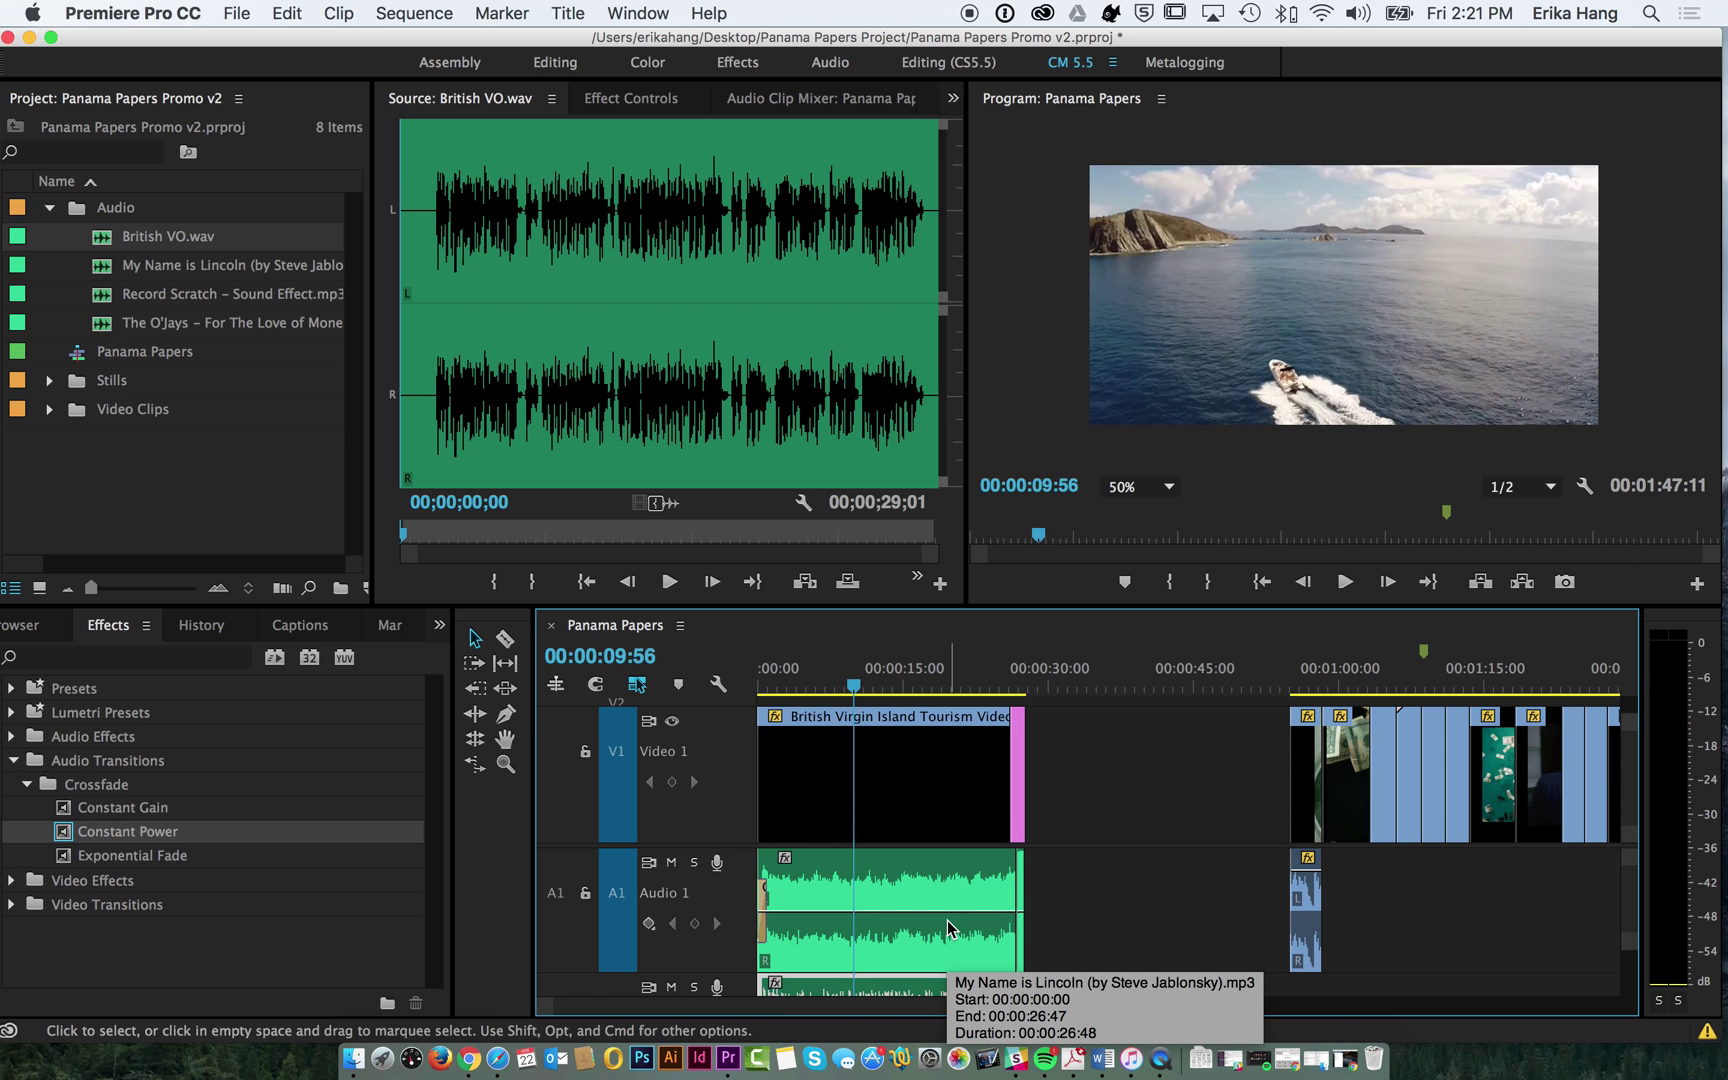
# - Lower the Audio 1 music clip's volume to about -2.29 dB
pyautogui.scroll(-2, 1135, 905)
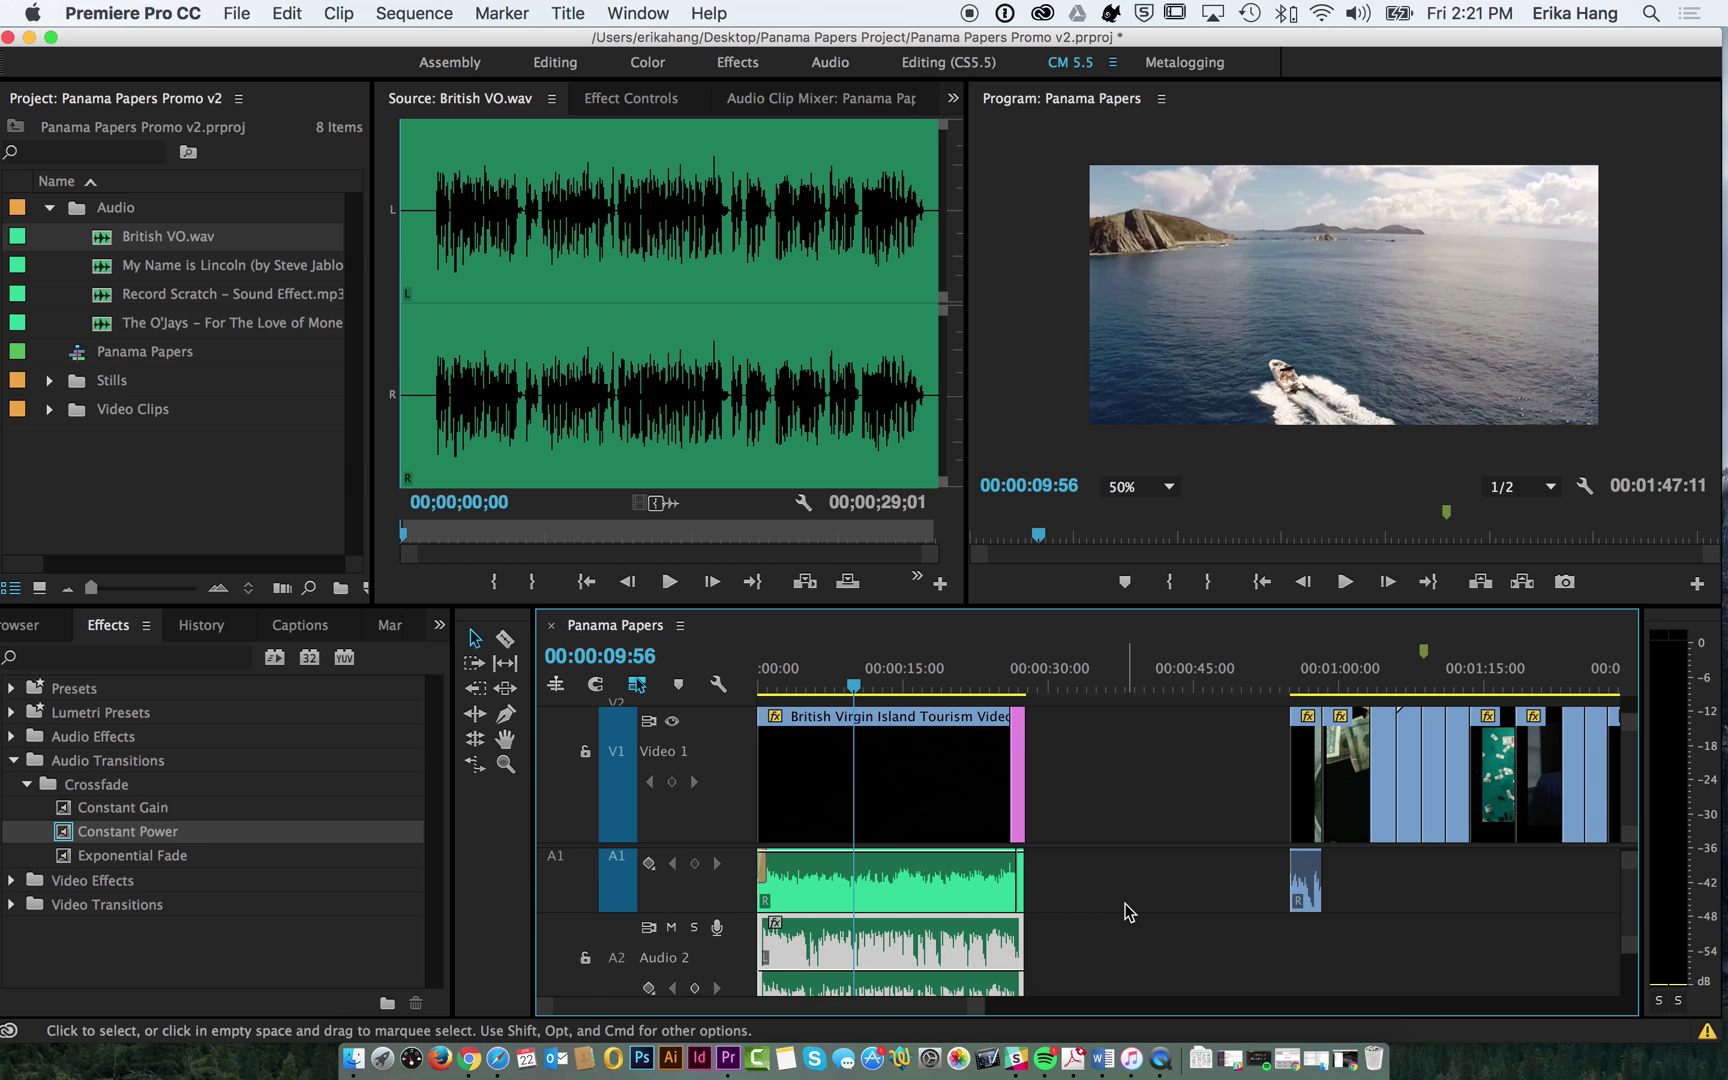
pyautogui.scroll(2, 1129, 912)
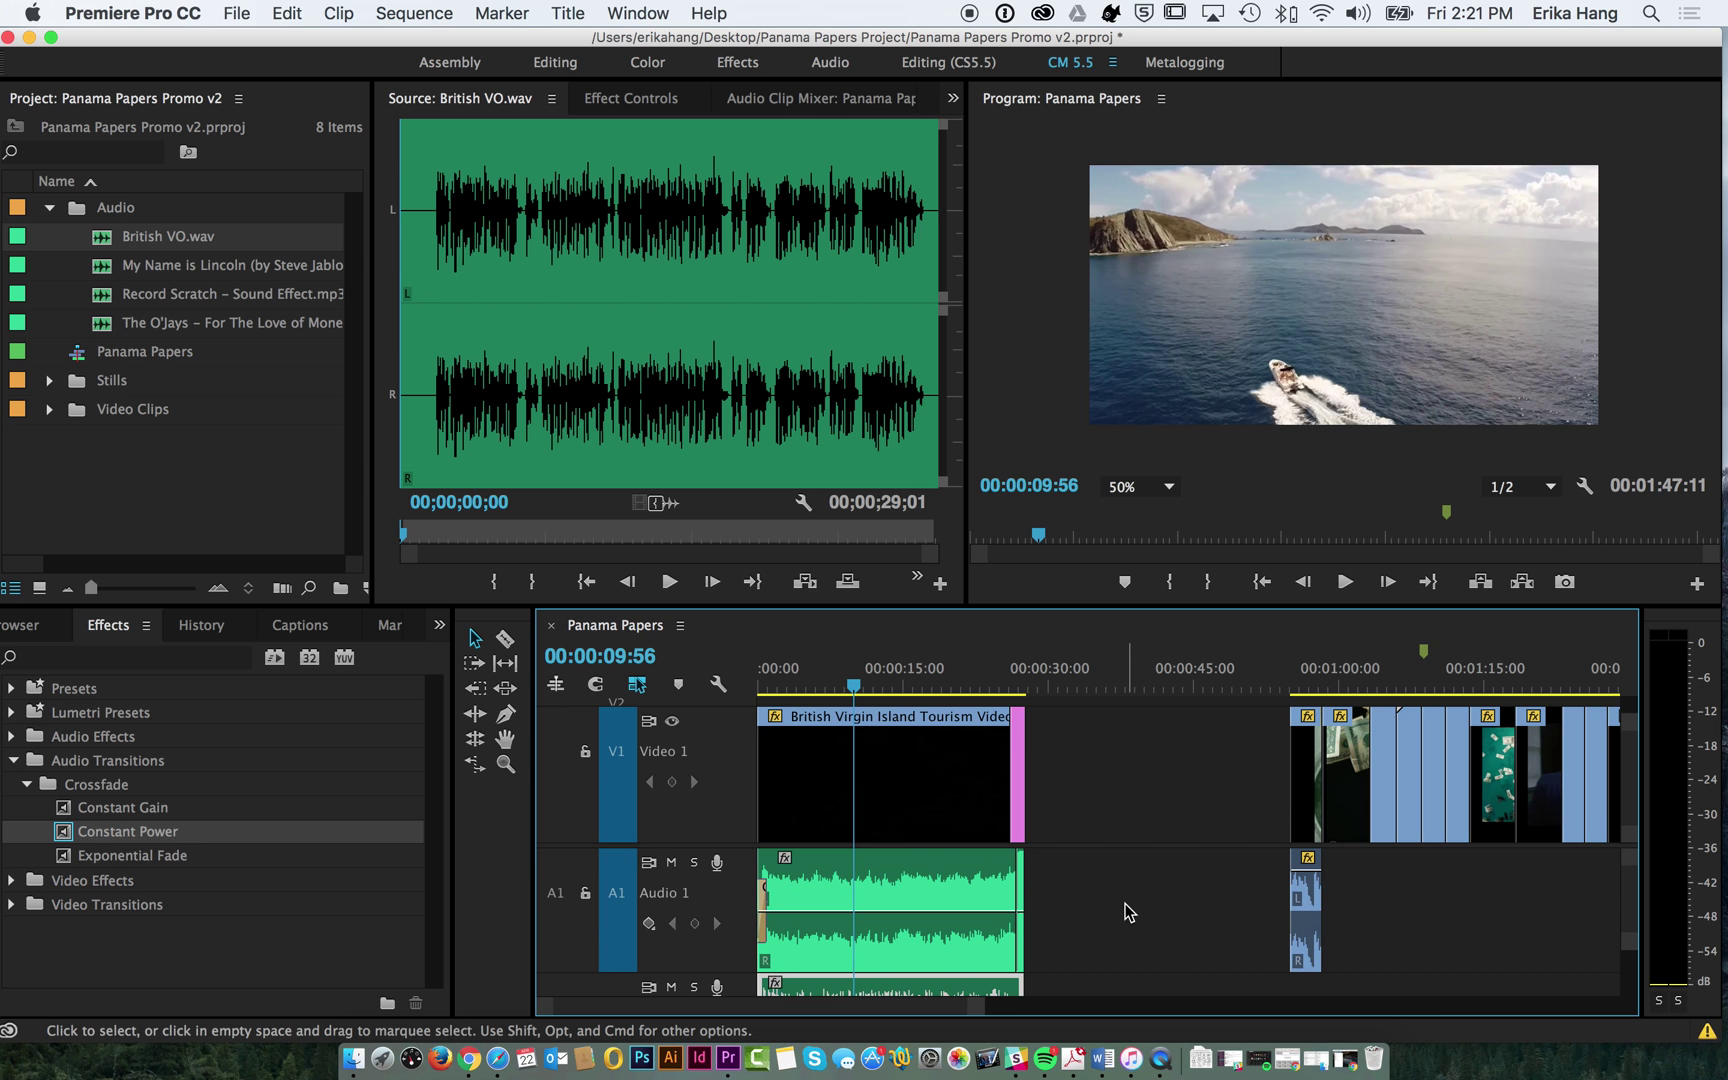
pyautogui.scroll(-2, 1128, 912)
pyautogui.scroll(2, 1128, 912)
pyautogui.moveTo(948, 920)
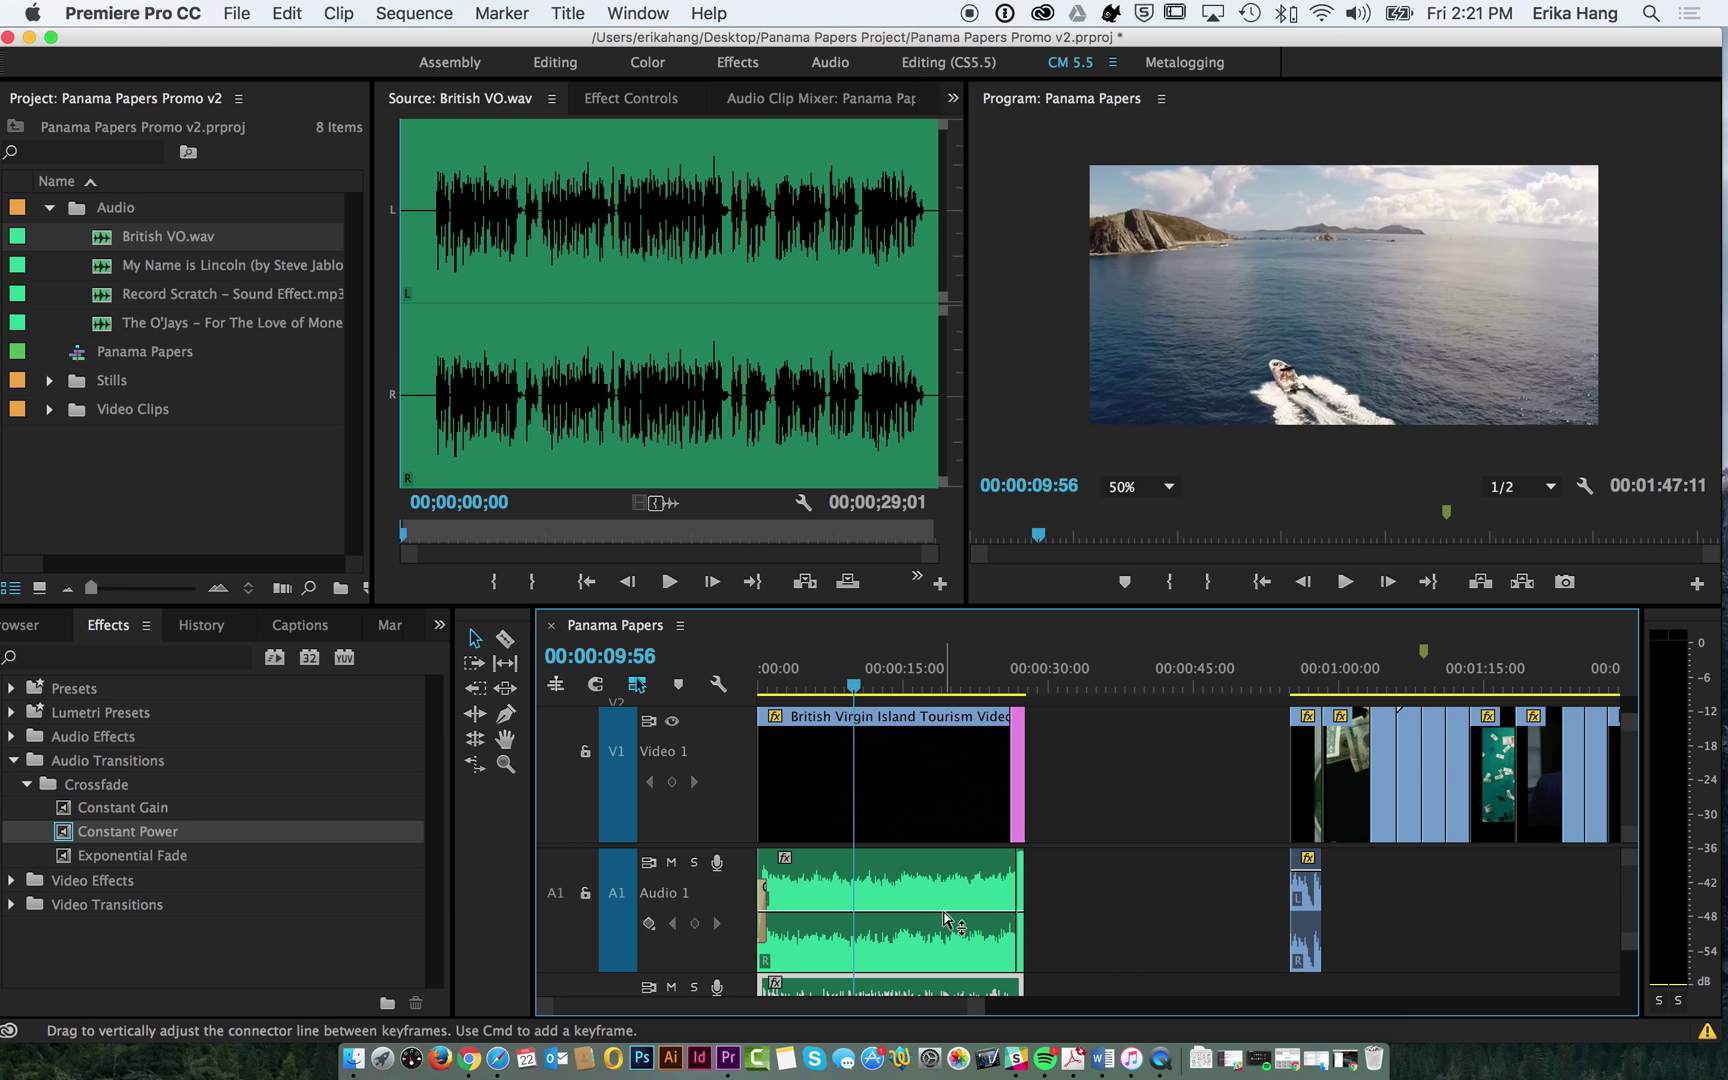
pyautogui.click(948, 920)
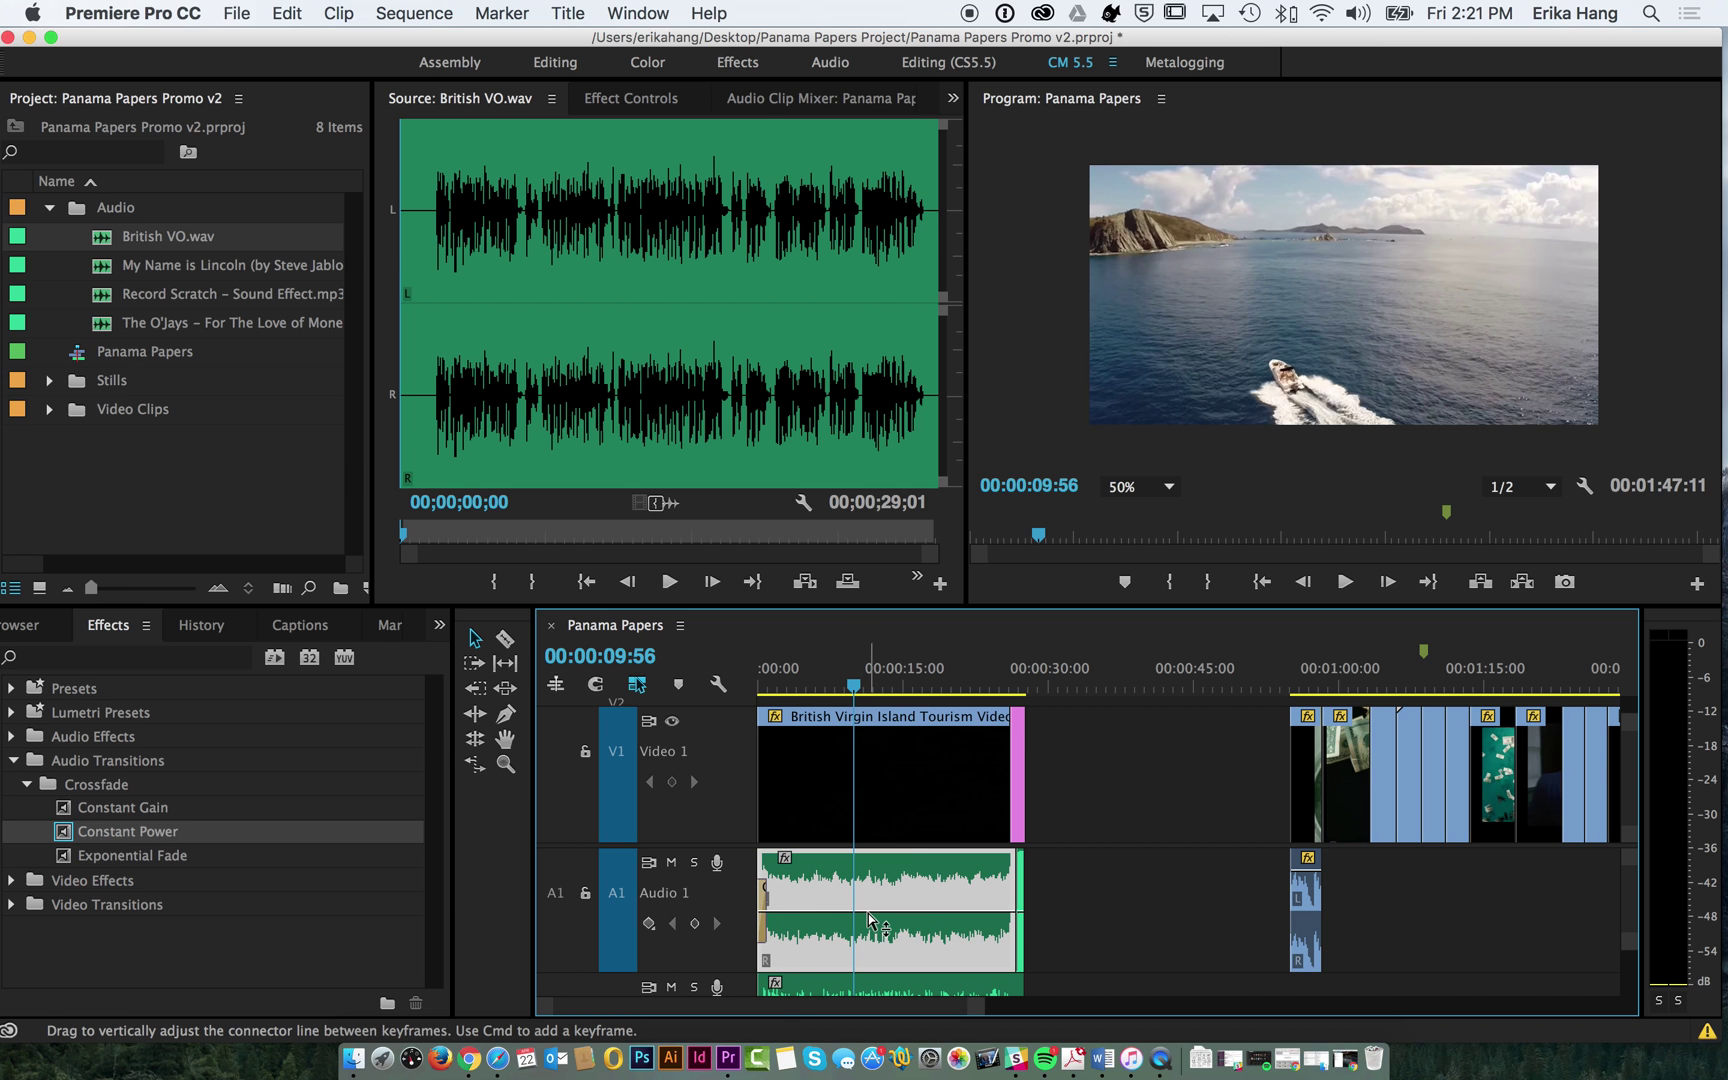
pyautogui.moveTo(868, 920); pyautogui.dragTo(868, 935)
# - Raise the Audio 2 voiceover's volume to about 2.20 dB and preview the balance
pyautogui.scroll(-3, 1133, 919)
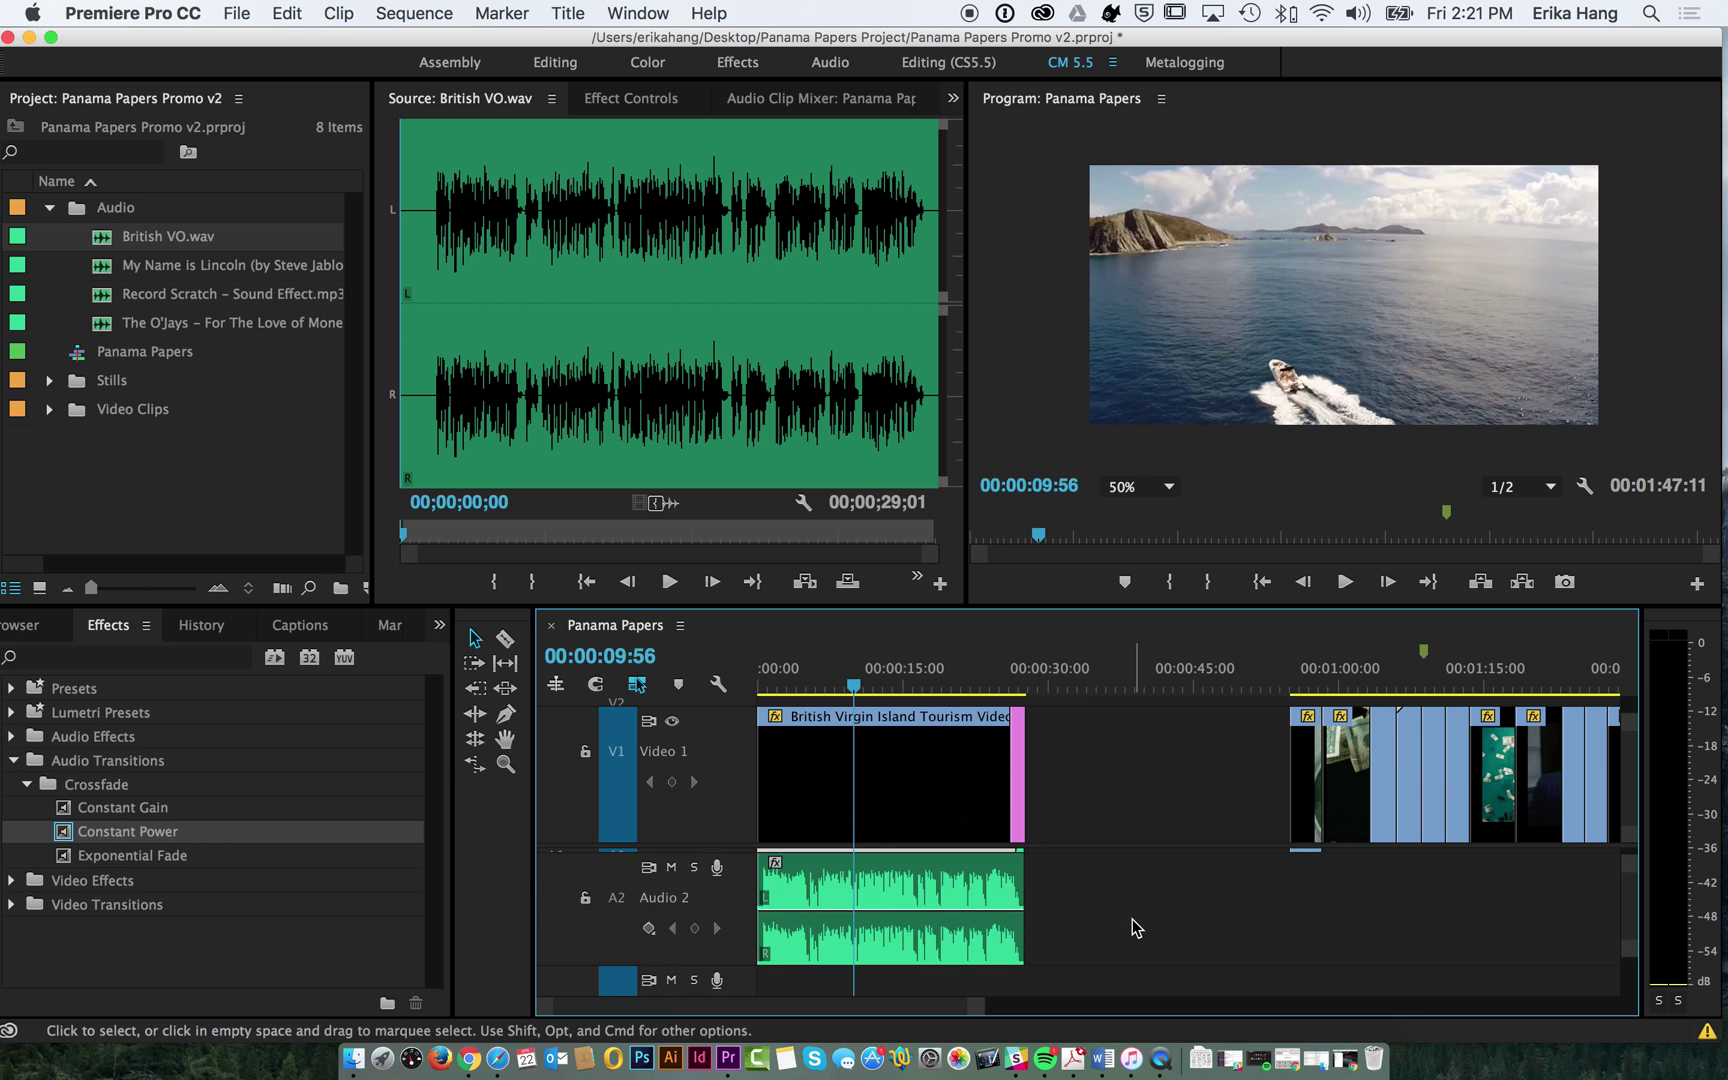
pyautogui.moveTo(972, 943); pyautogui.dragTo(972, 924)
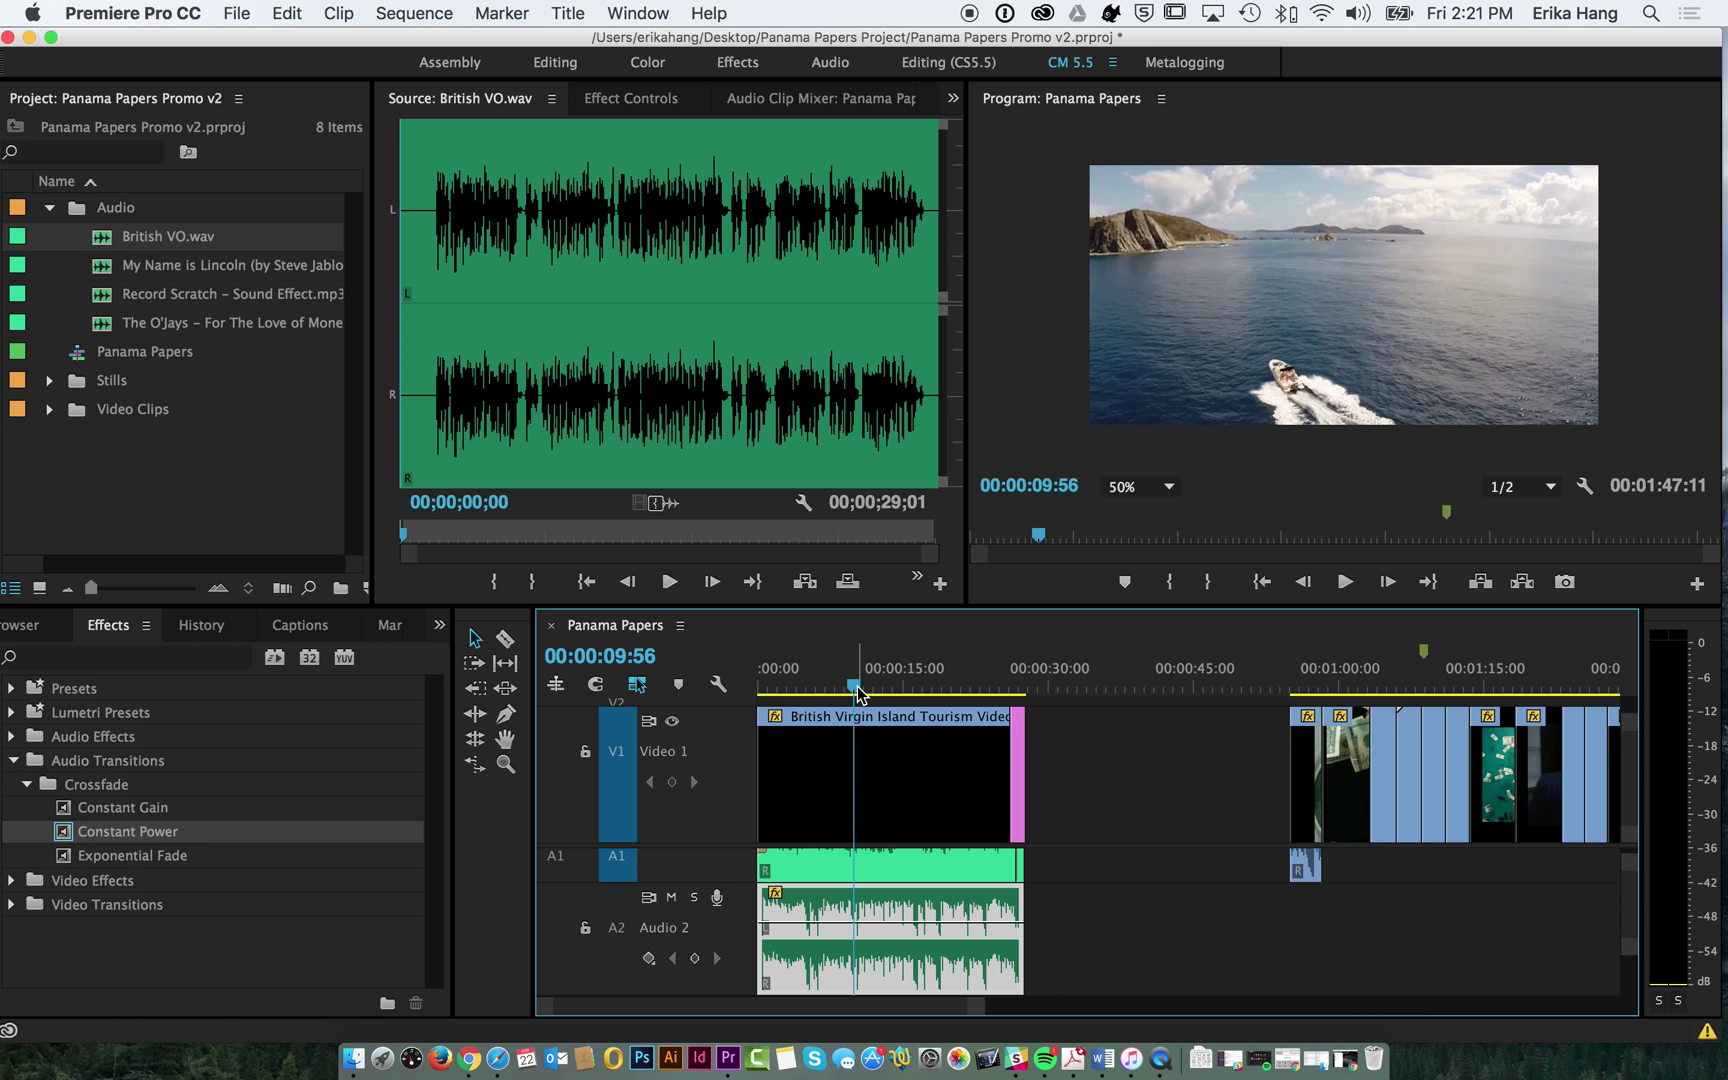
pyautogui.press('space')
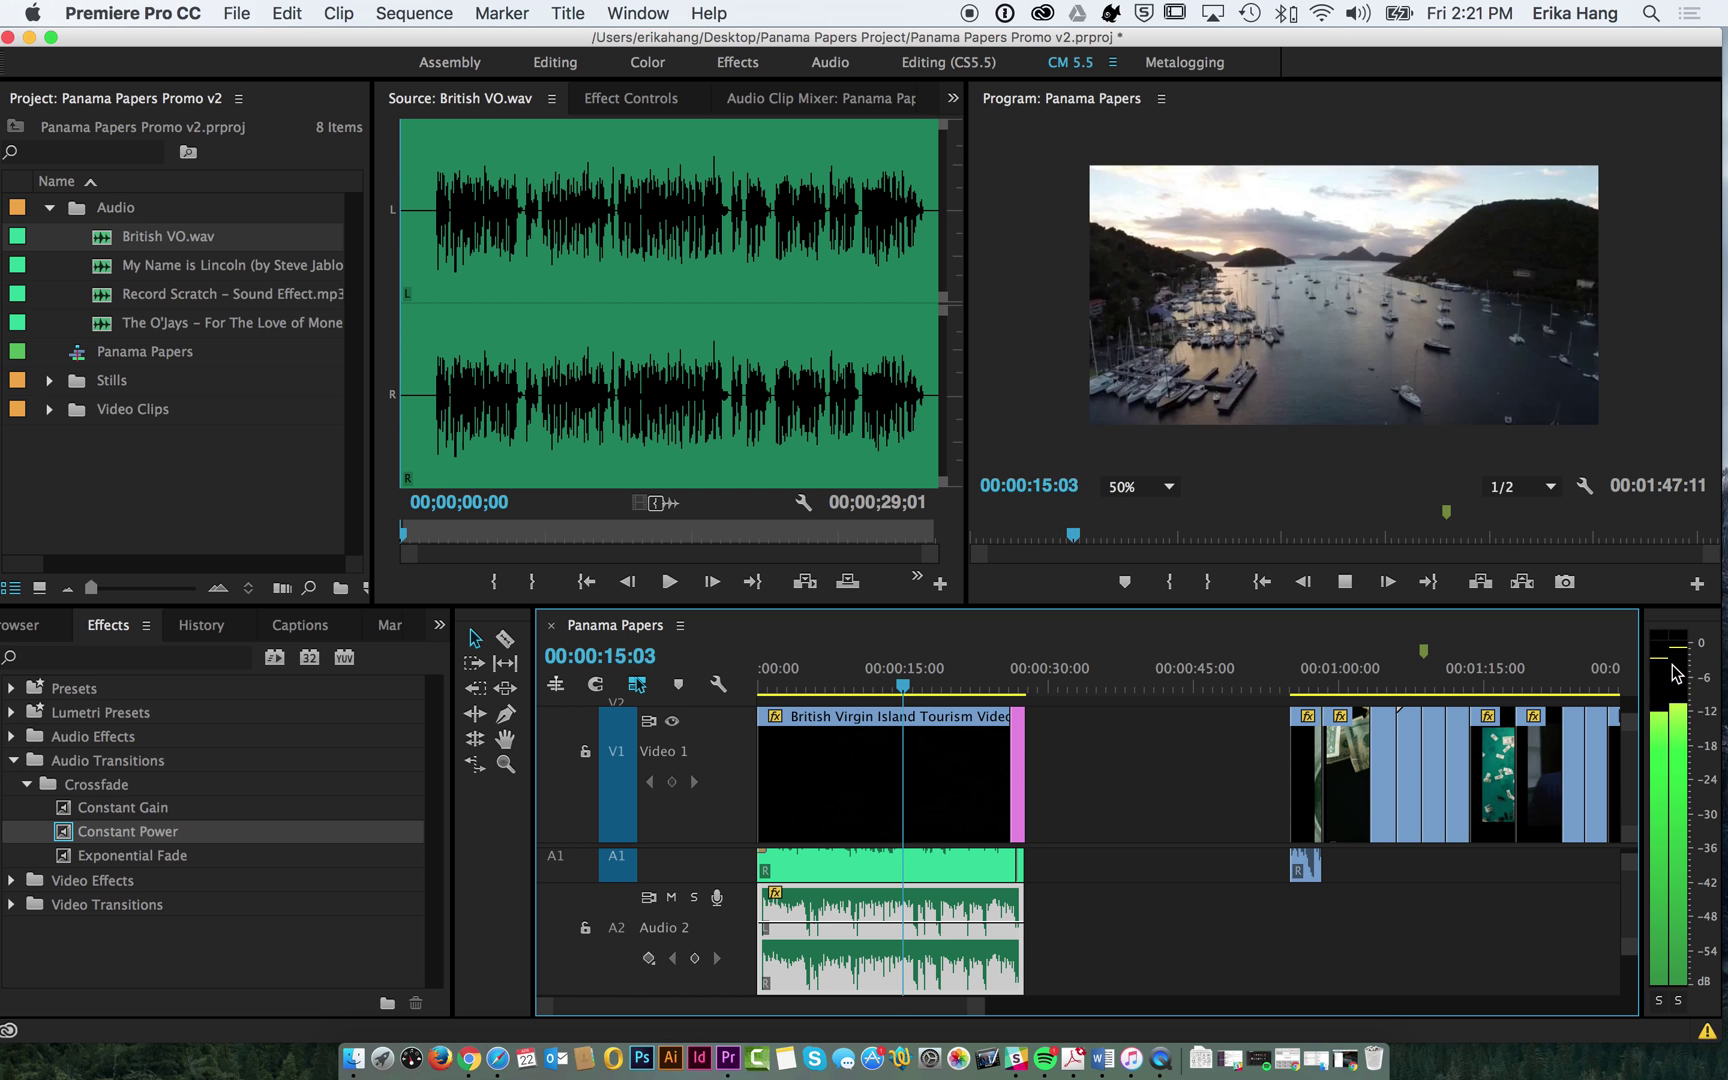
pyautogui.press('space')
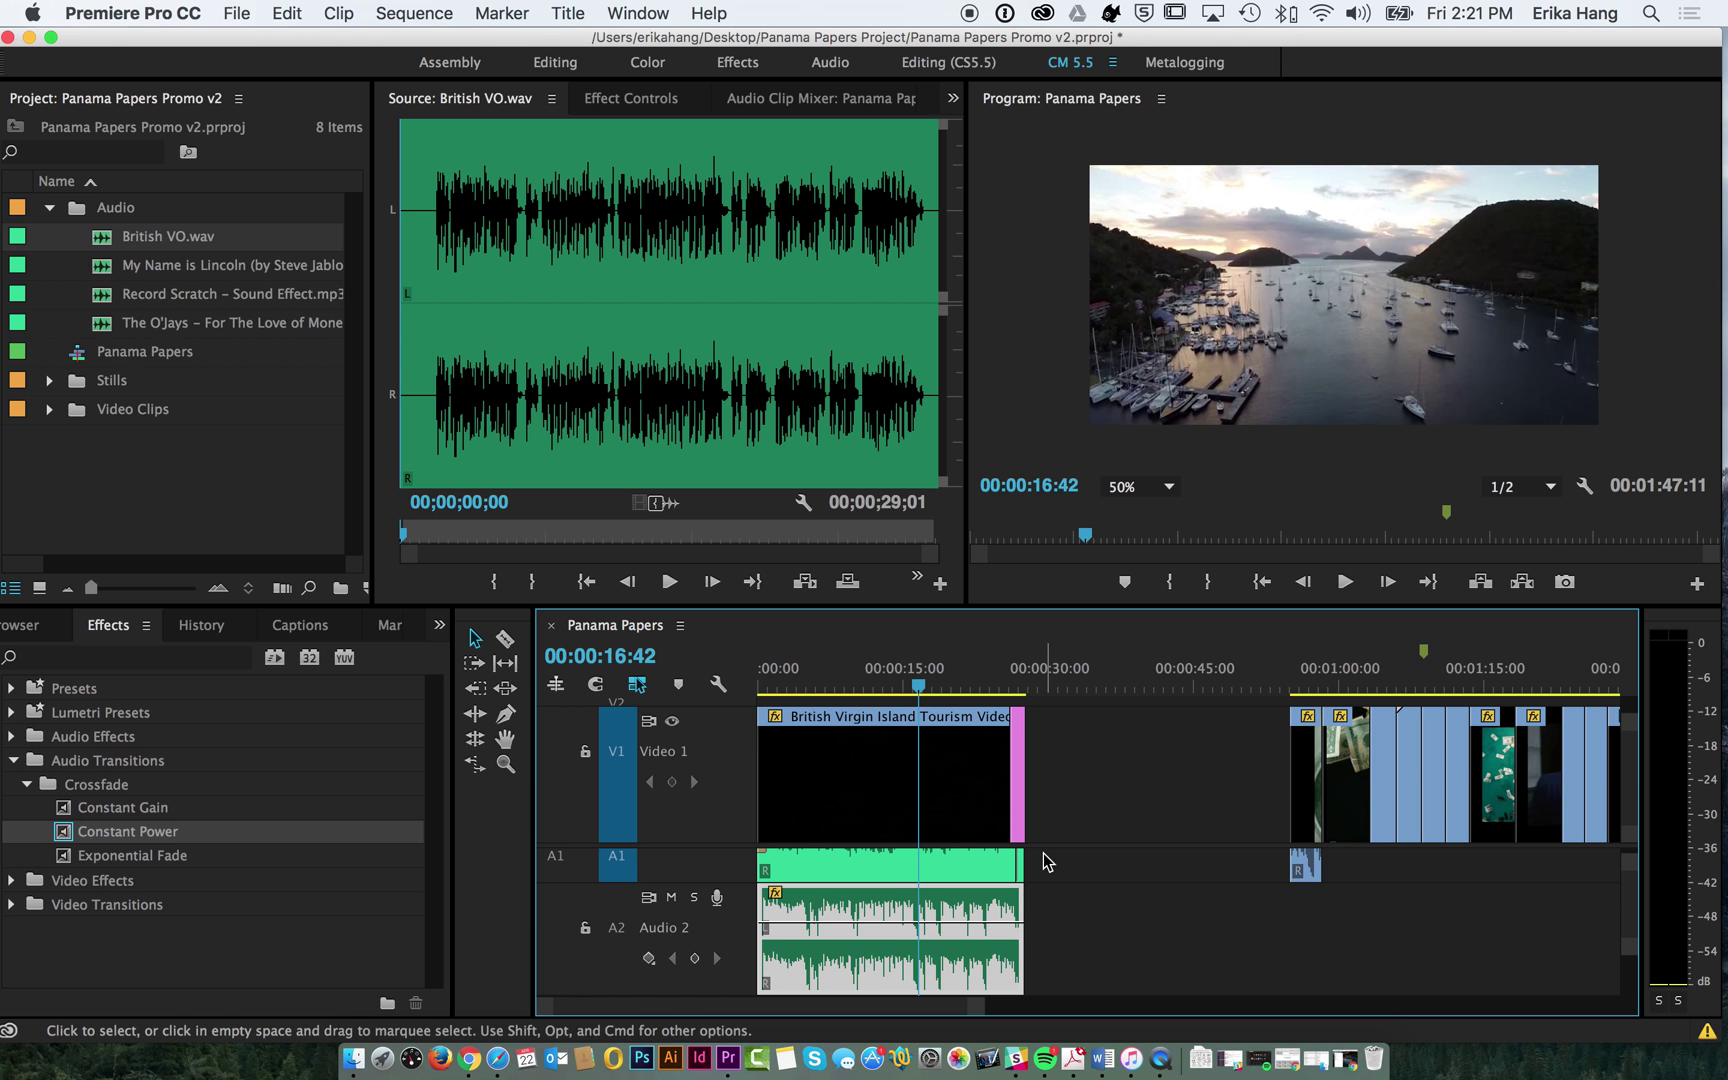
pyautogui.press('space')
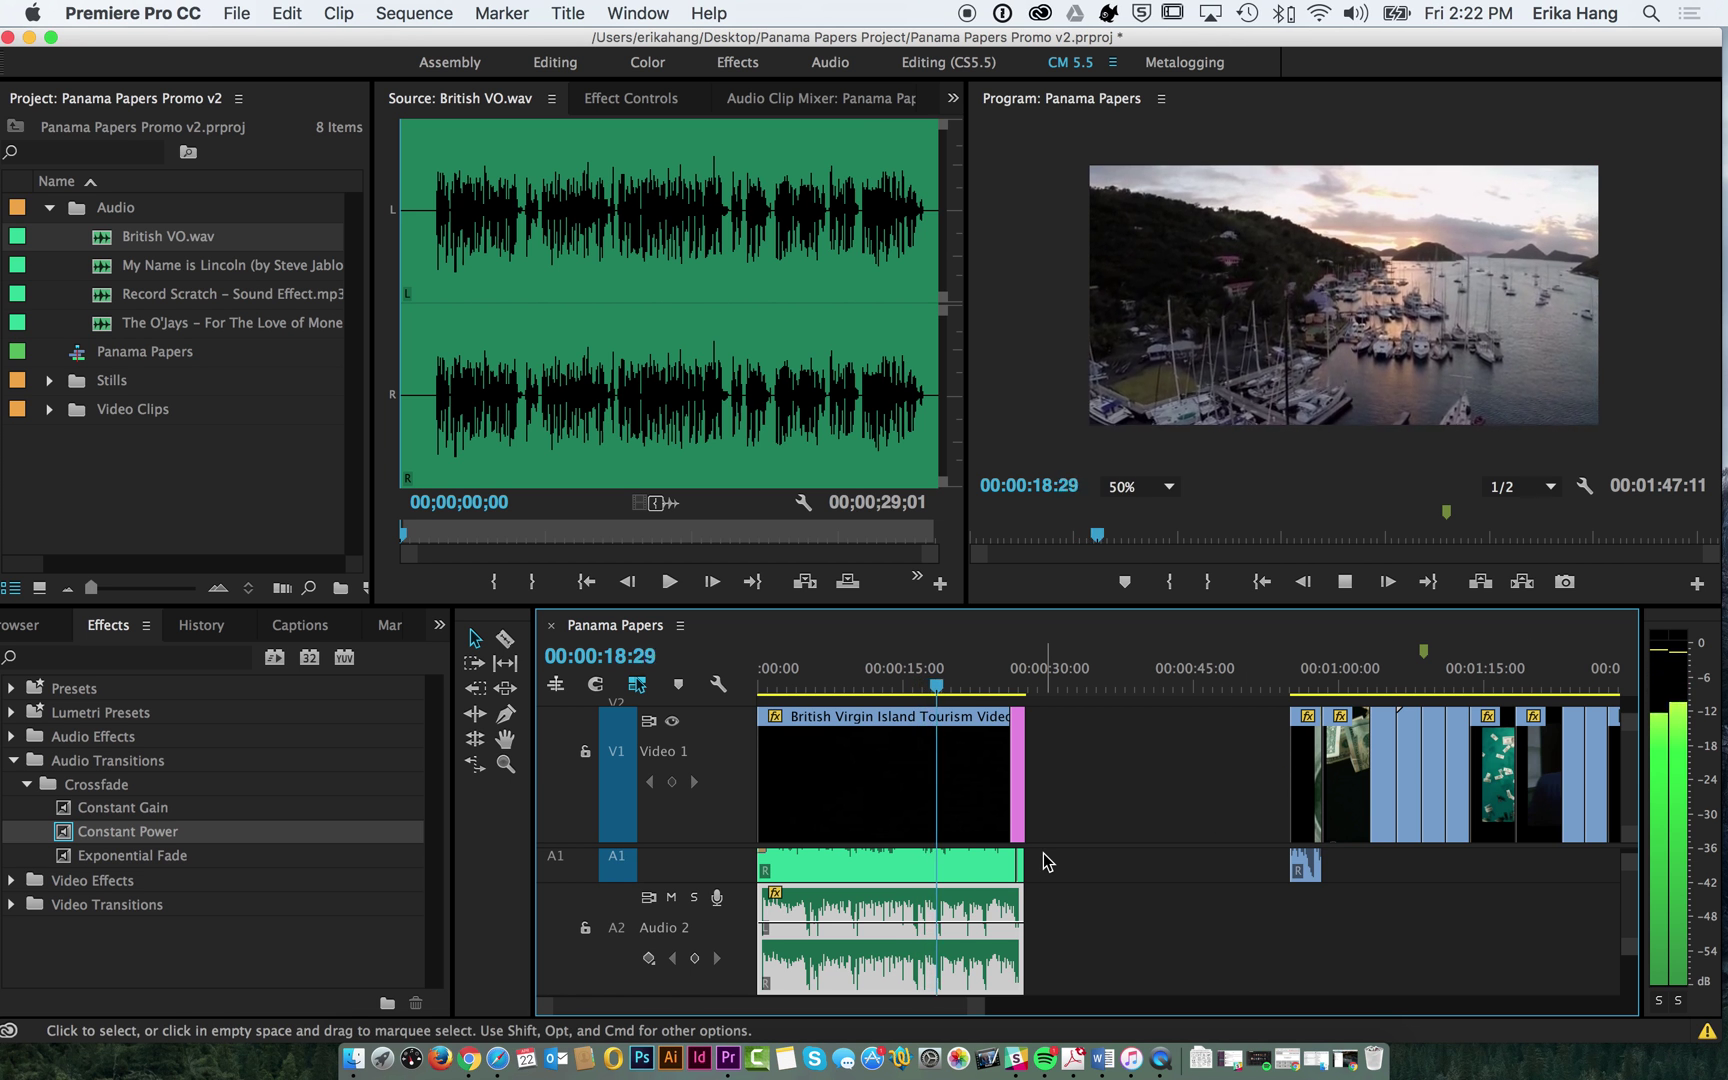
pyautogui.press('space')
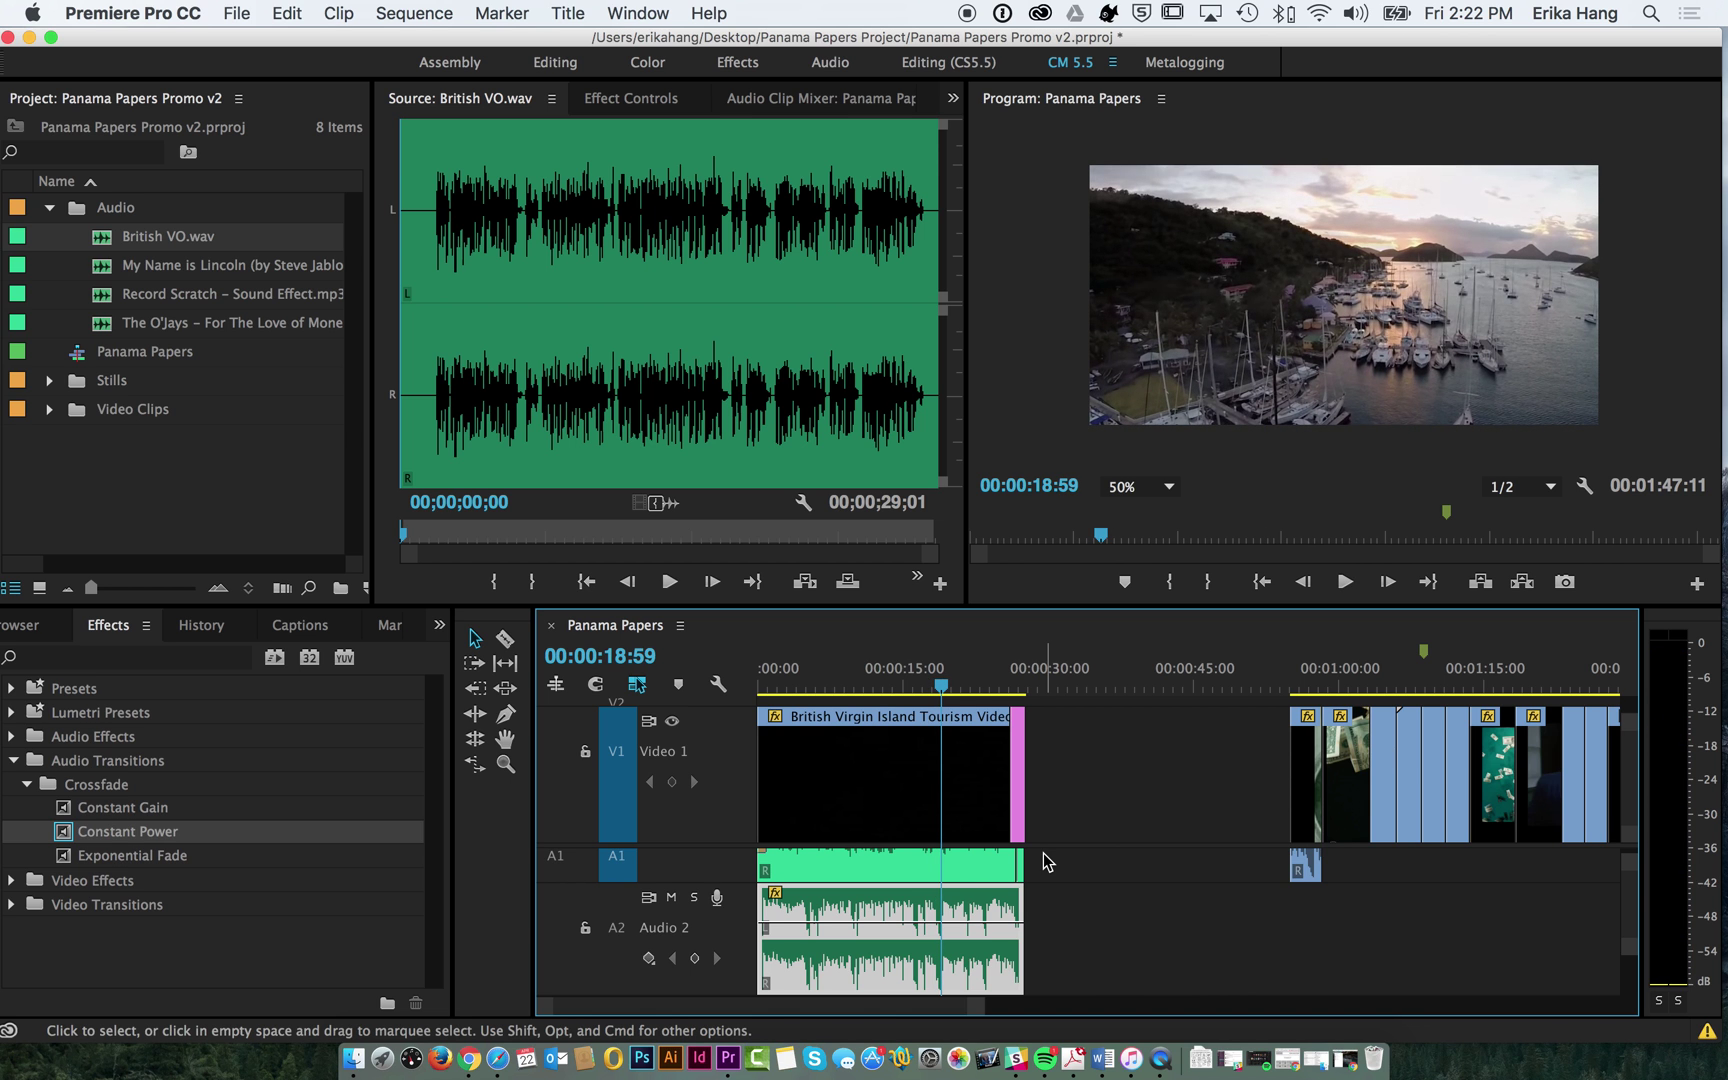
# - Ripple delete the empty gap on Video 1 so later clips close up
pyautogui.click(1145, 814)
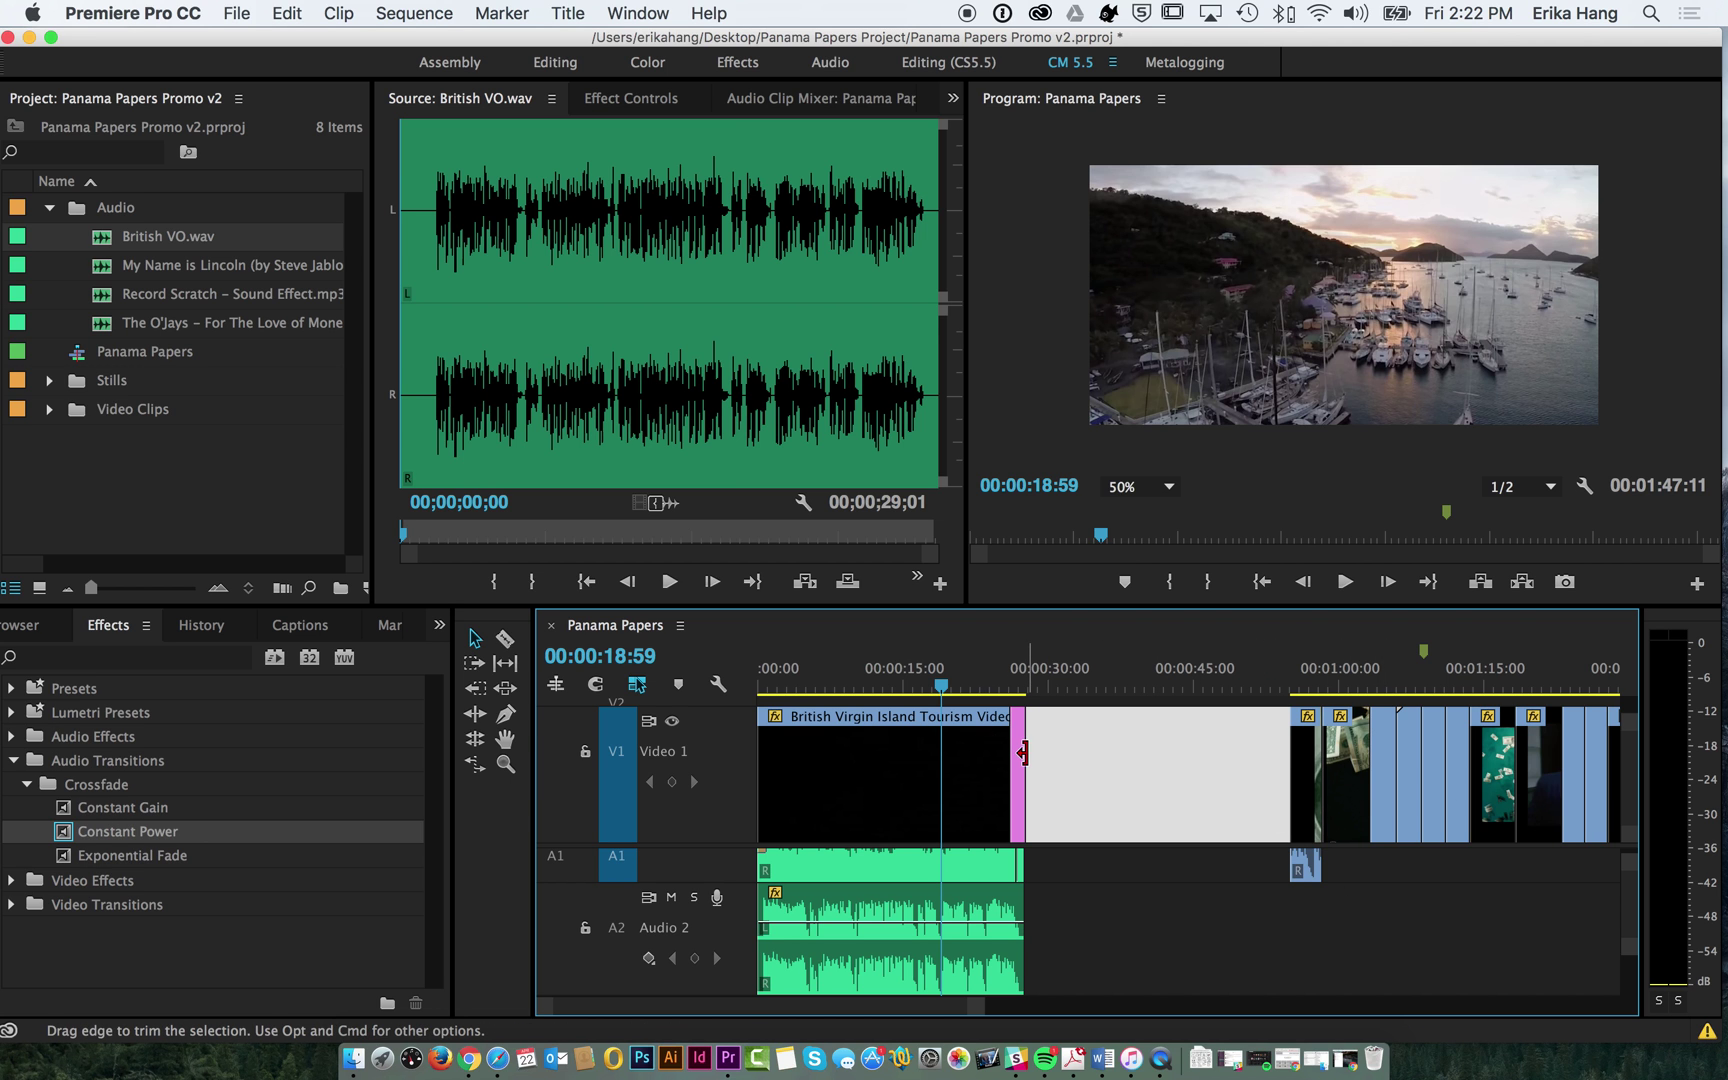
pyautogui.click(287, 12)
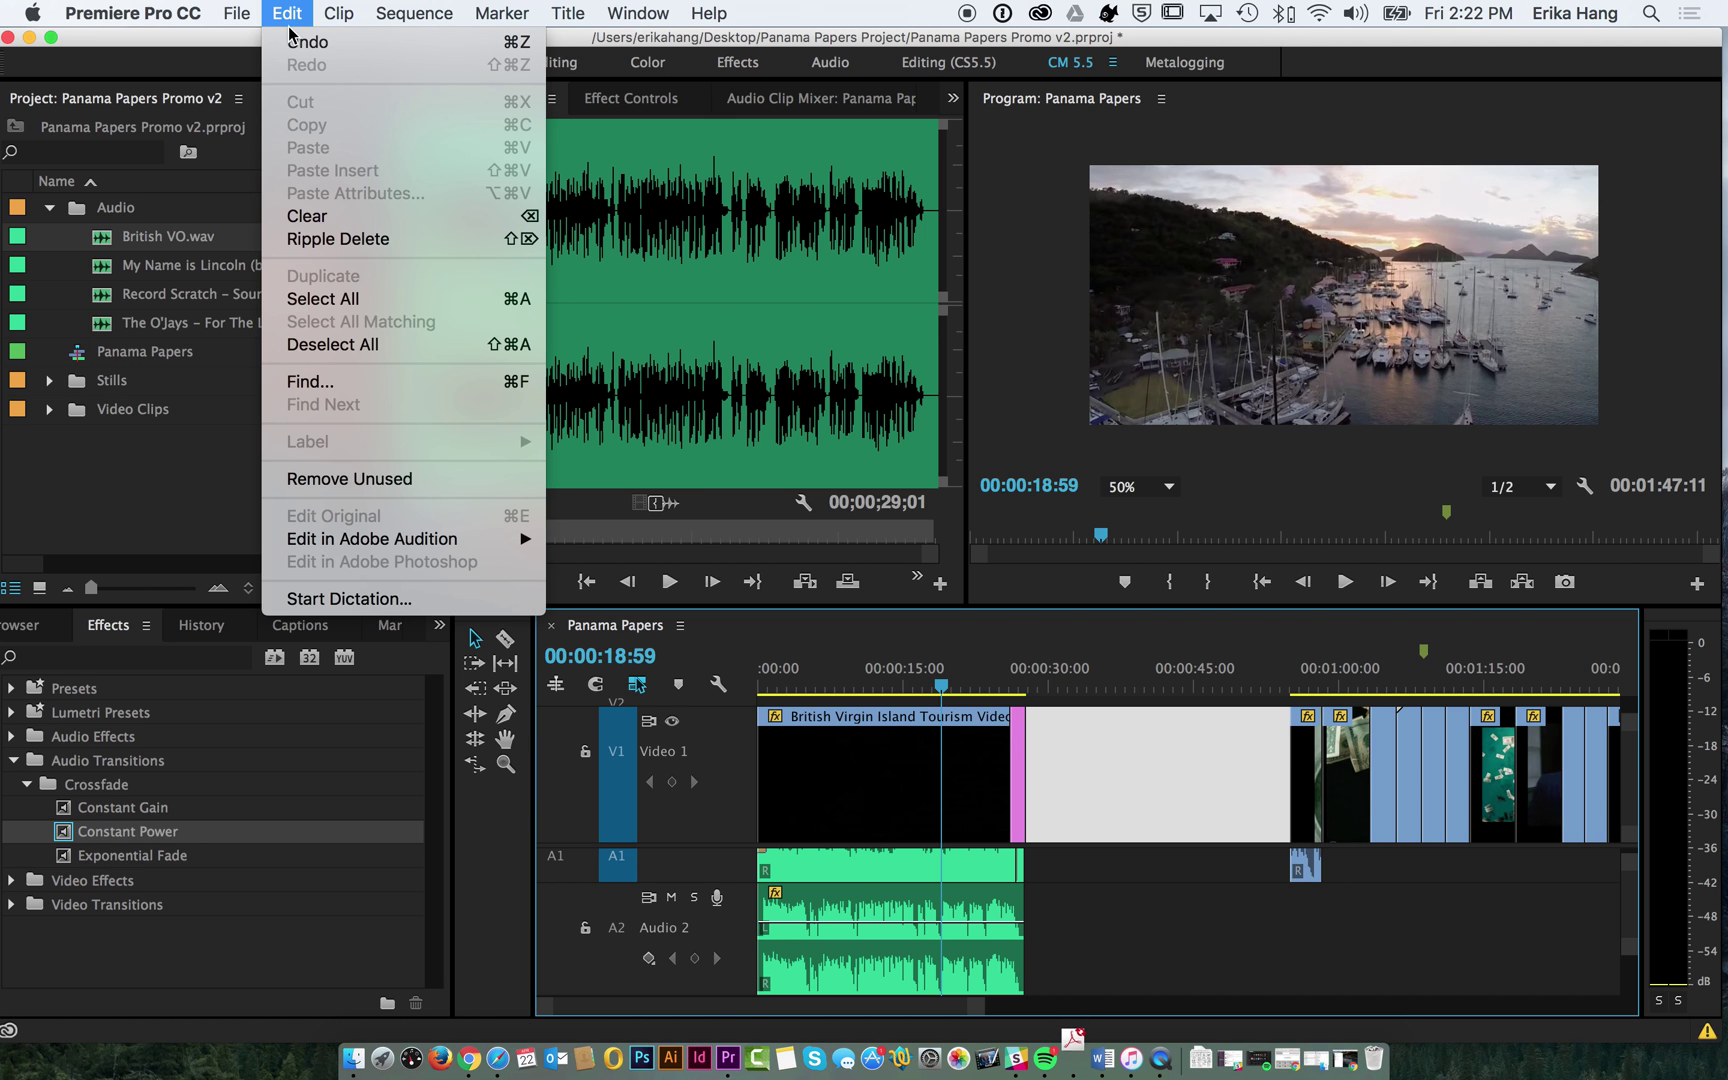
pyautogui.click(352, 238)
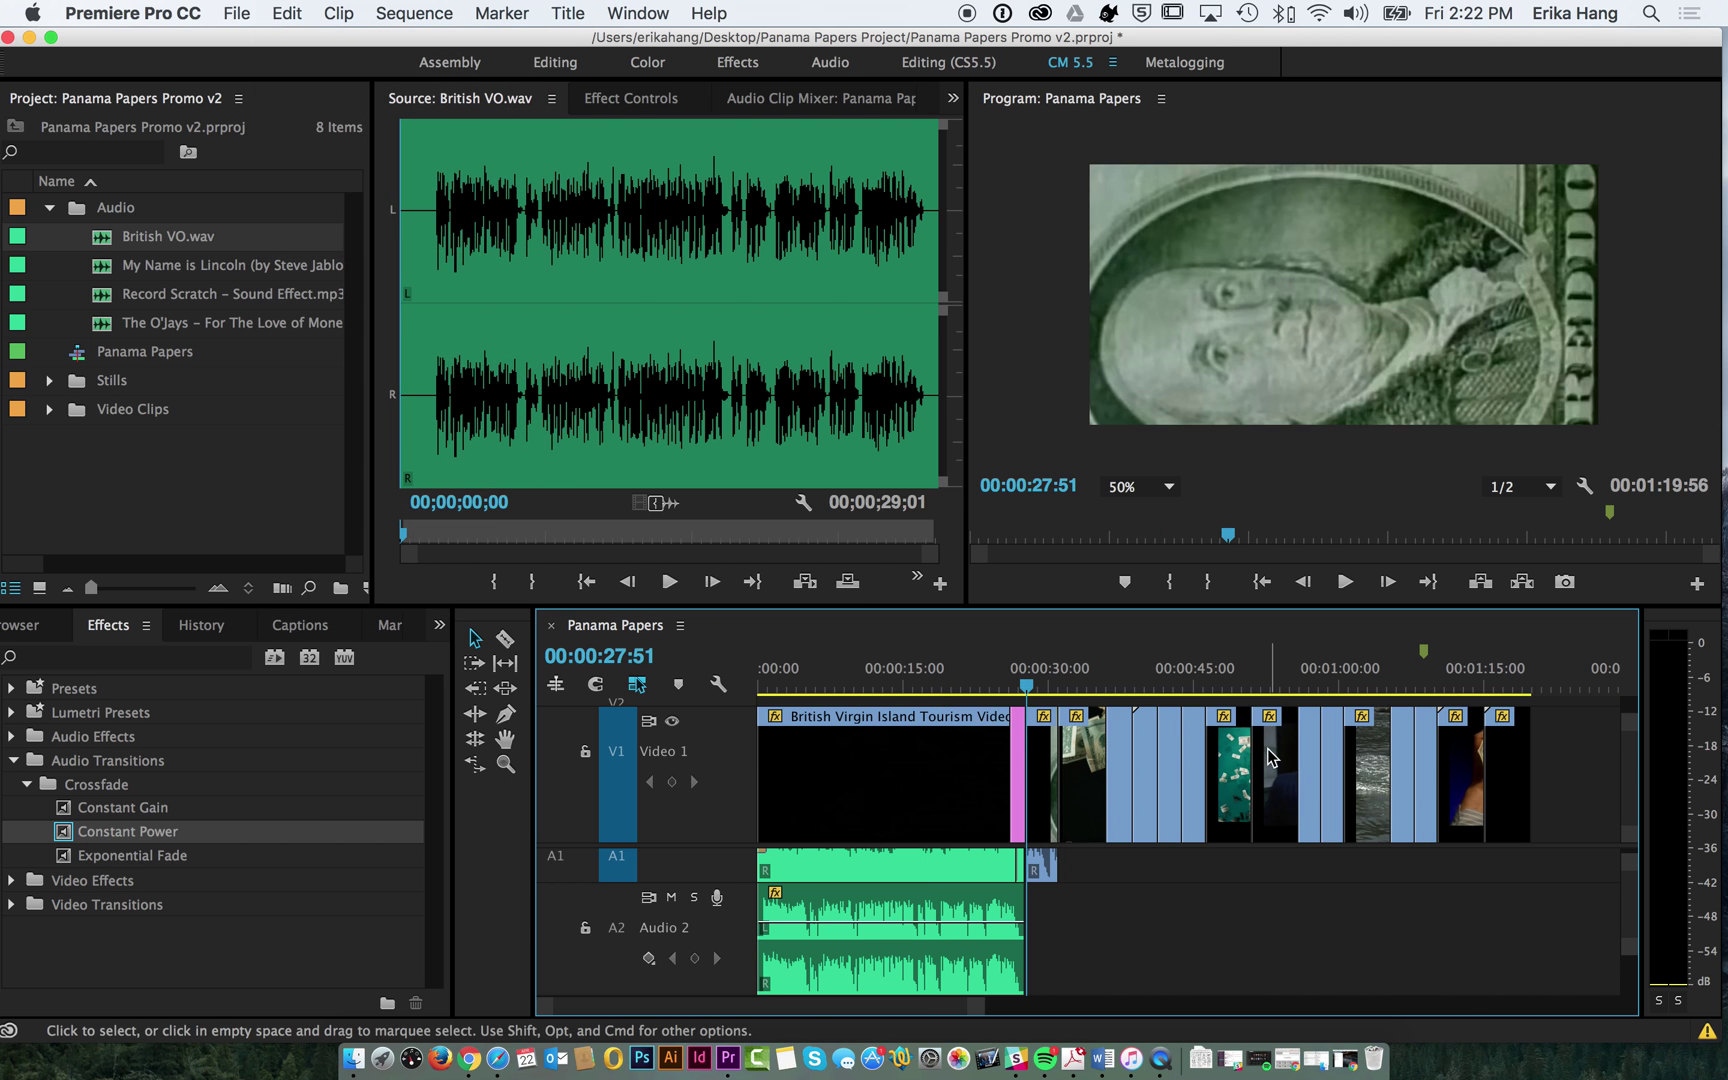
# - Save the project with Cmd+S
pyautogui.scroll(2, 1234, 790)
pyautogui.scroll(-2, 1180, 820)
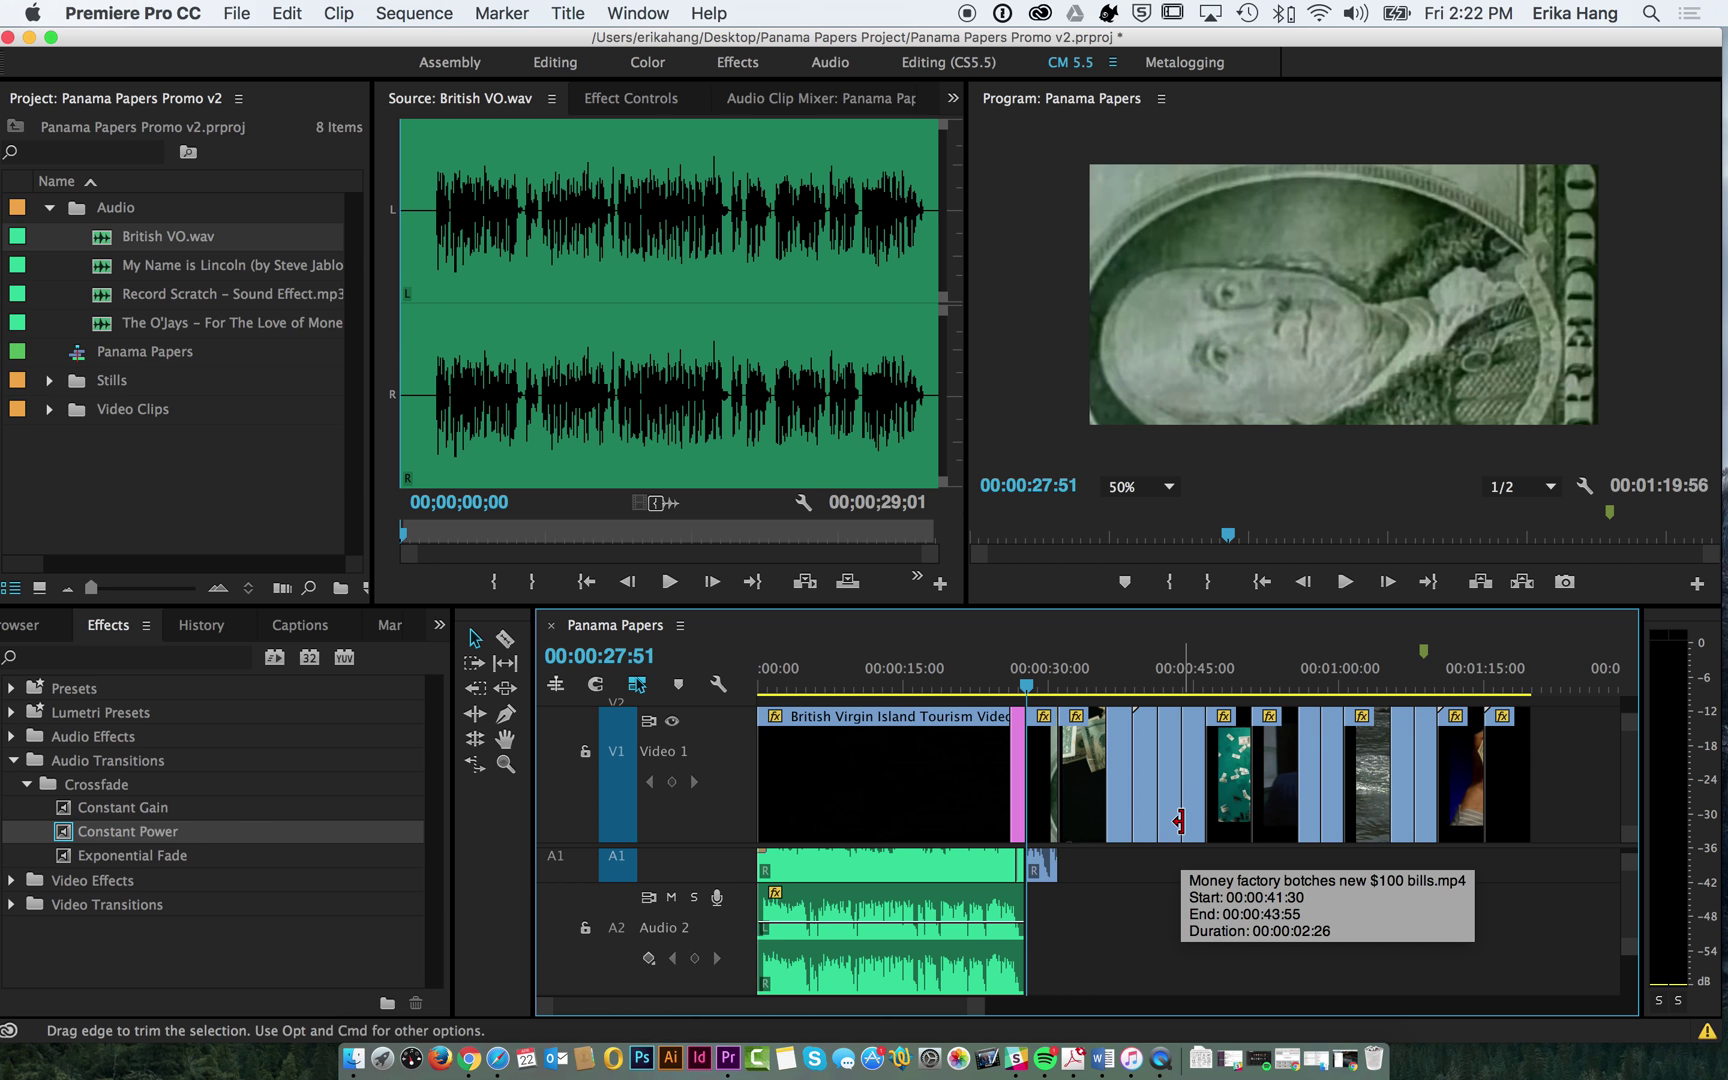
pyautogui.scroll(1, 1130, 914)
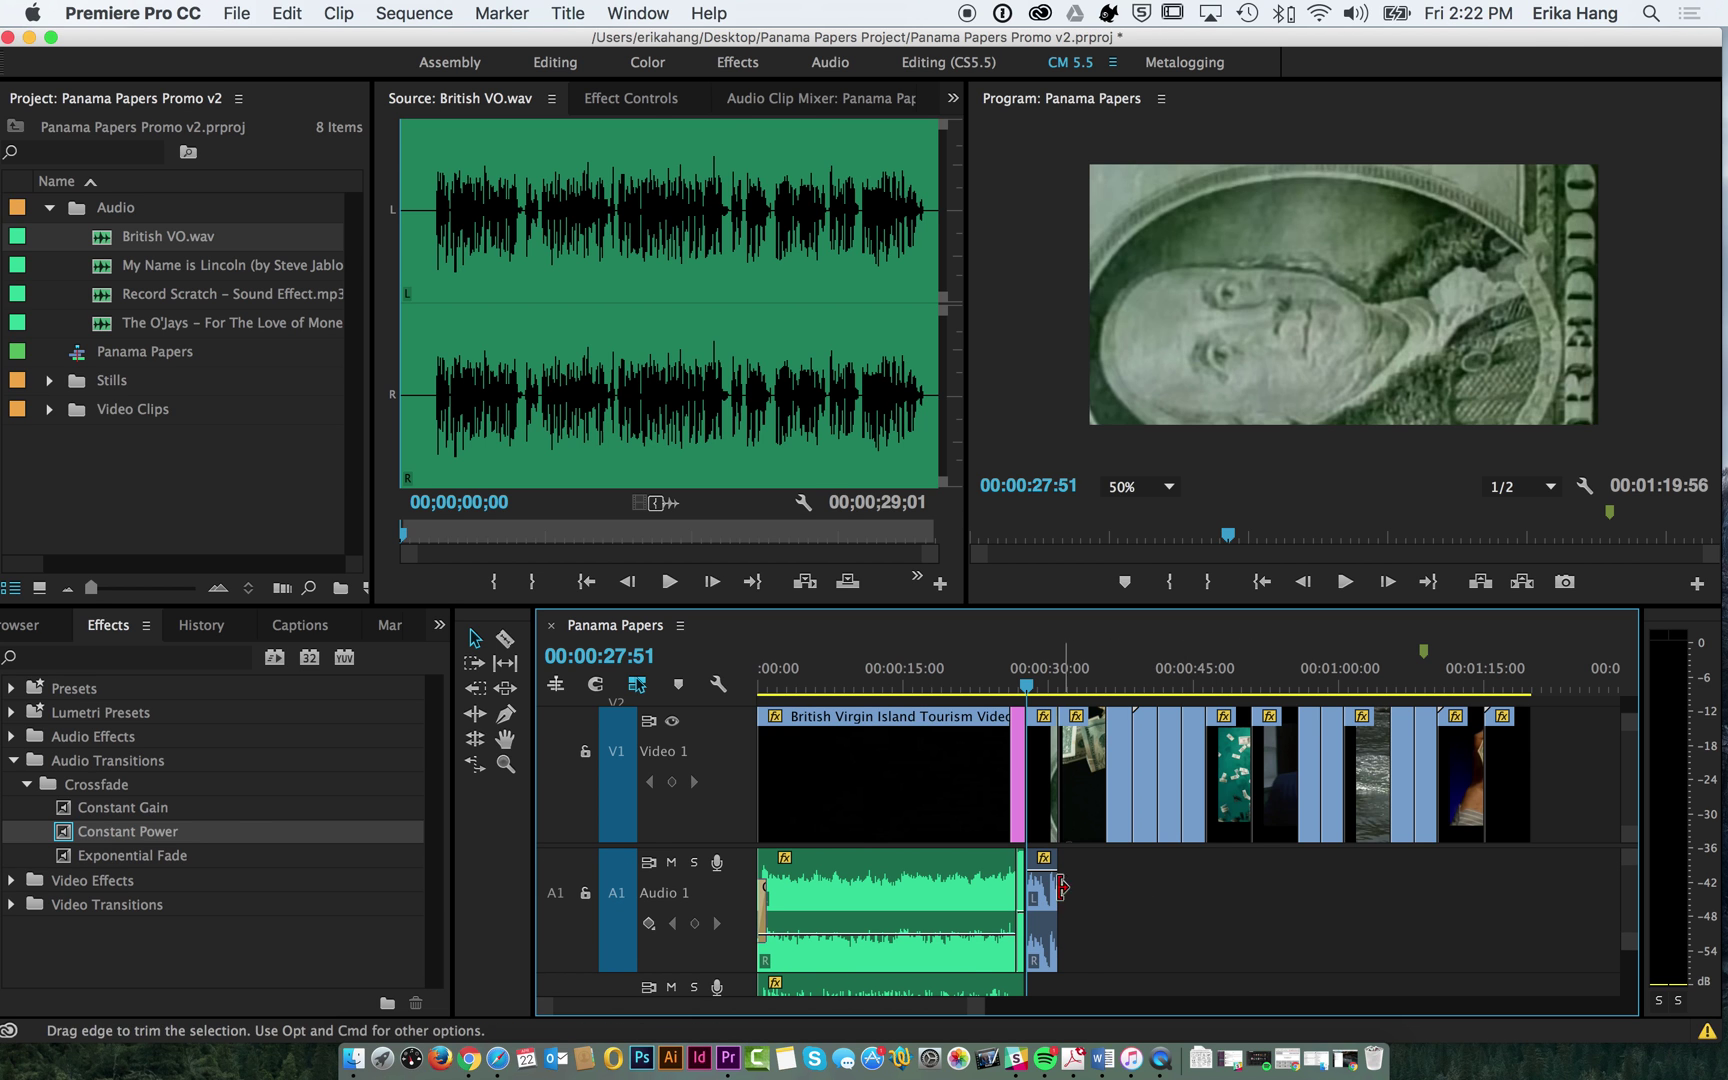
pyautogui.press('super+s')
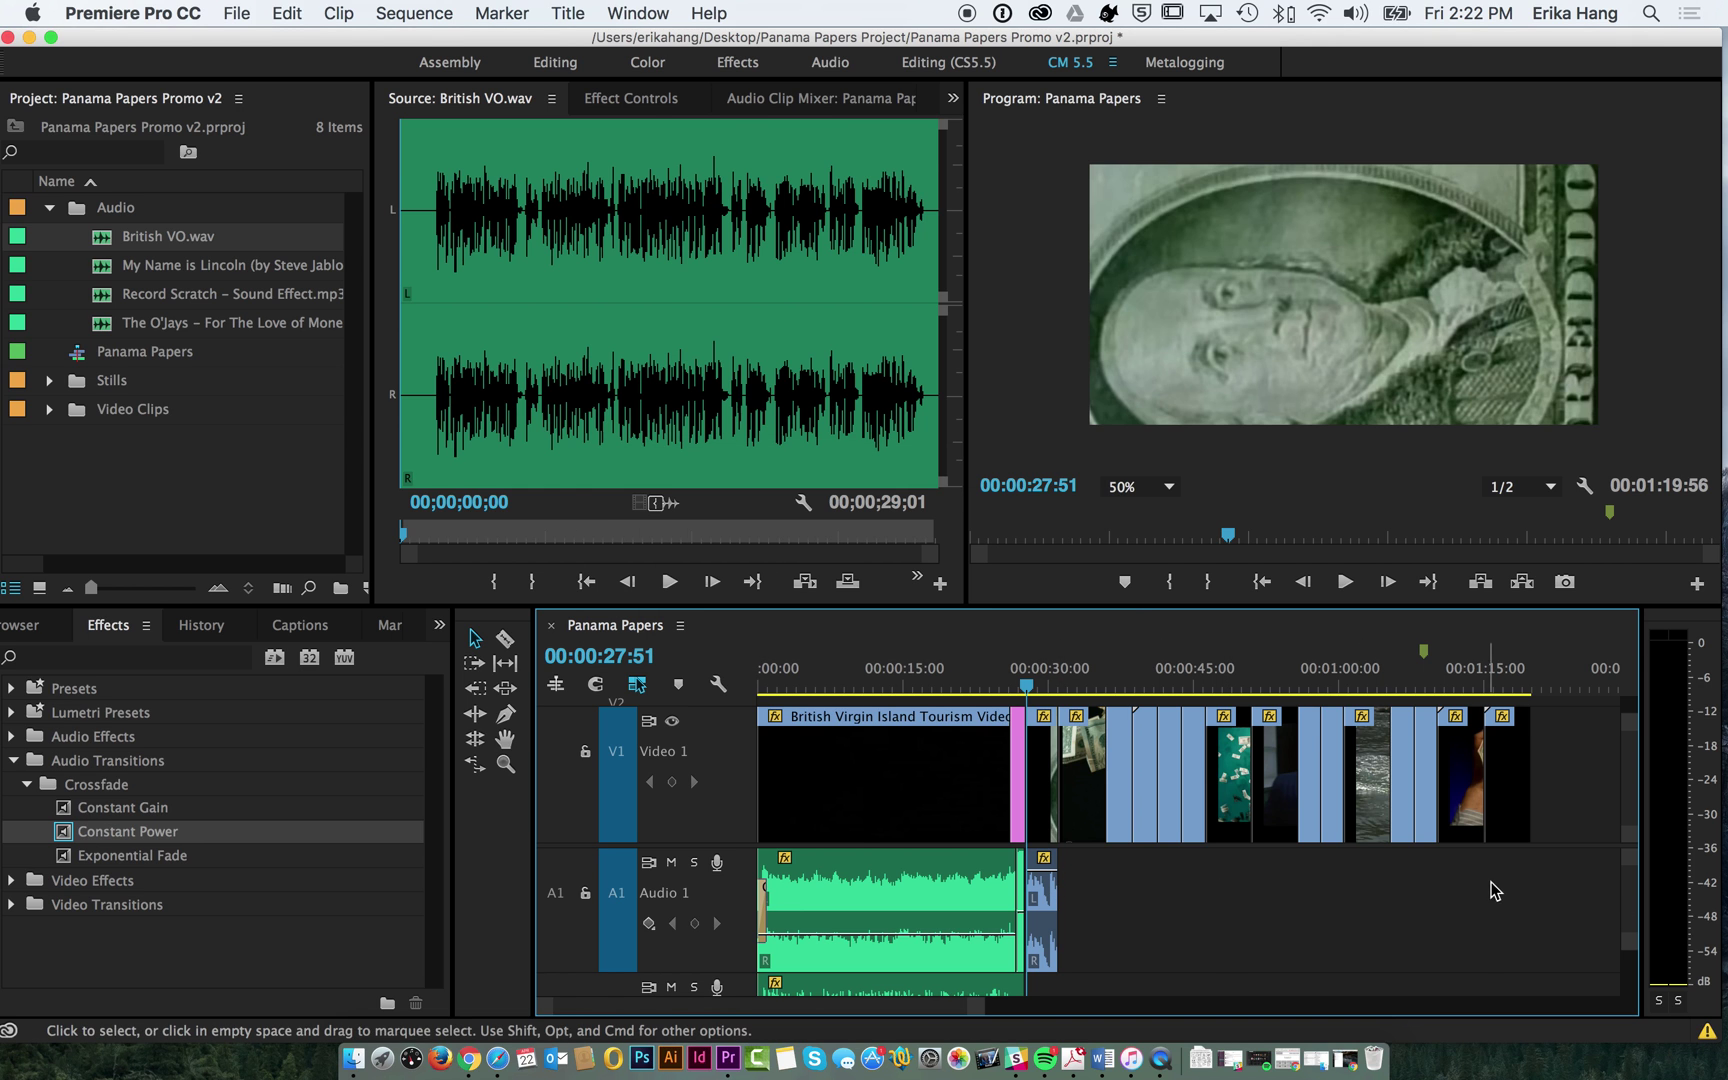